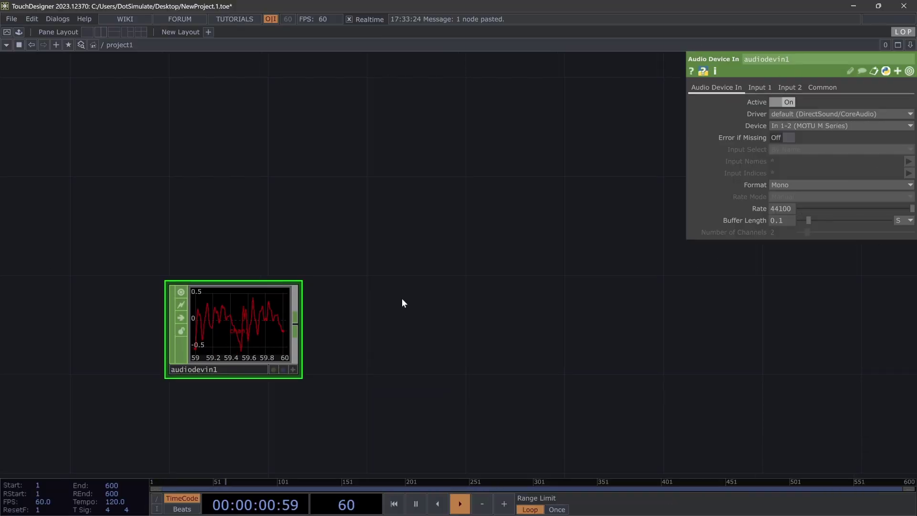
scroll(402, 303, "up", 3)
scroll(393, 266, "down", 5)
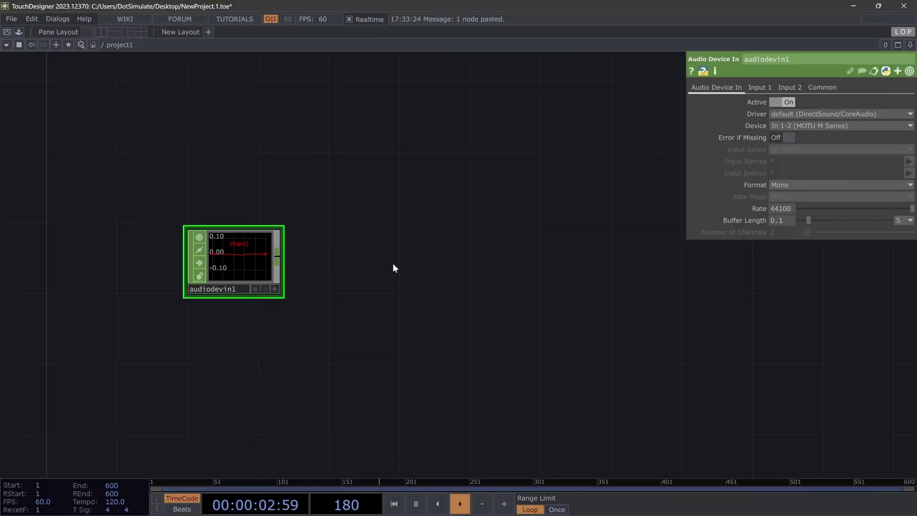
key("Tab")
key("shift+Tab")
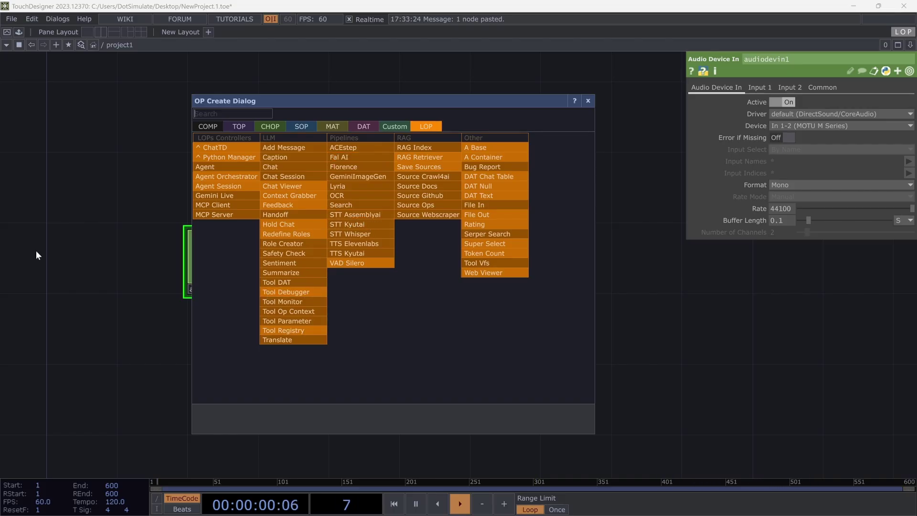
key("Escape")
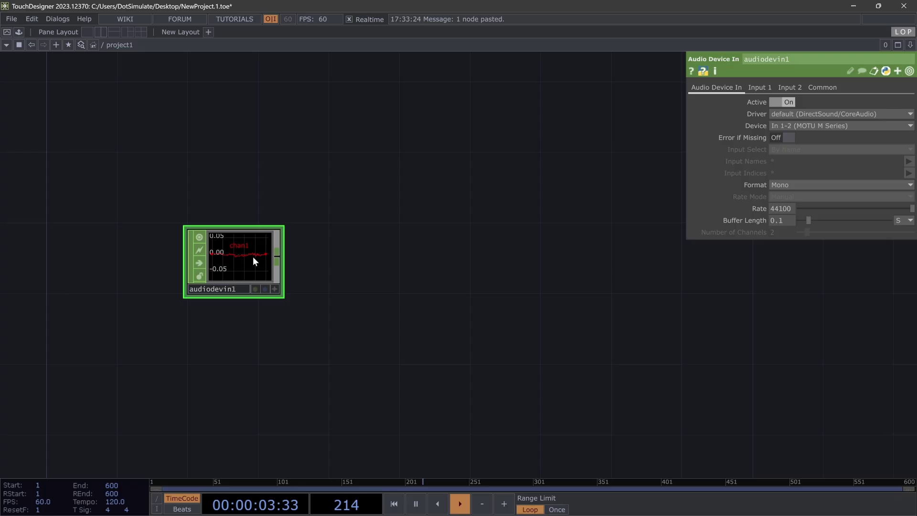
Place STT Assemblyai, STT Kyutai and STT Whisper LOP operators in a column beside the audio device input node
key("Tab")
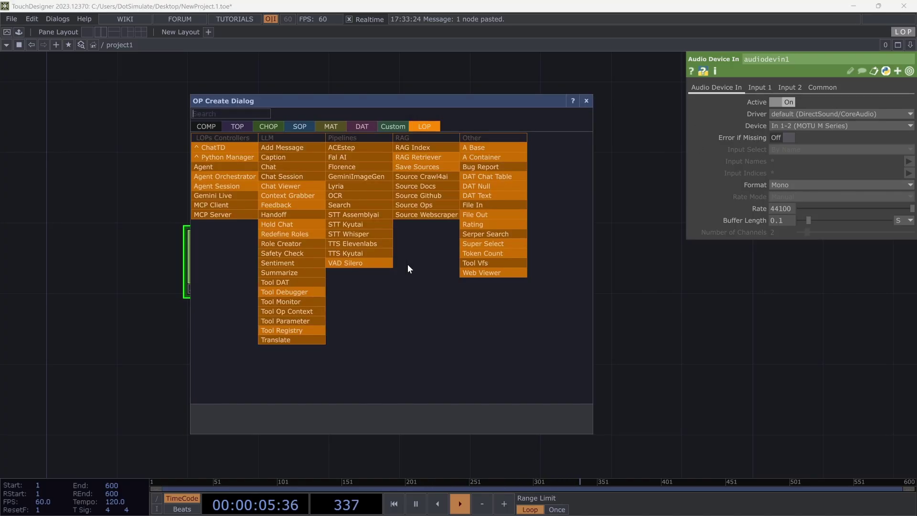
left_click(390, 215)
left_click(445, 150)
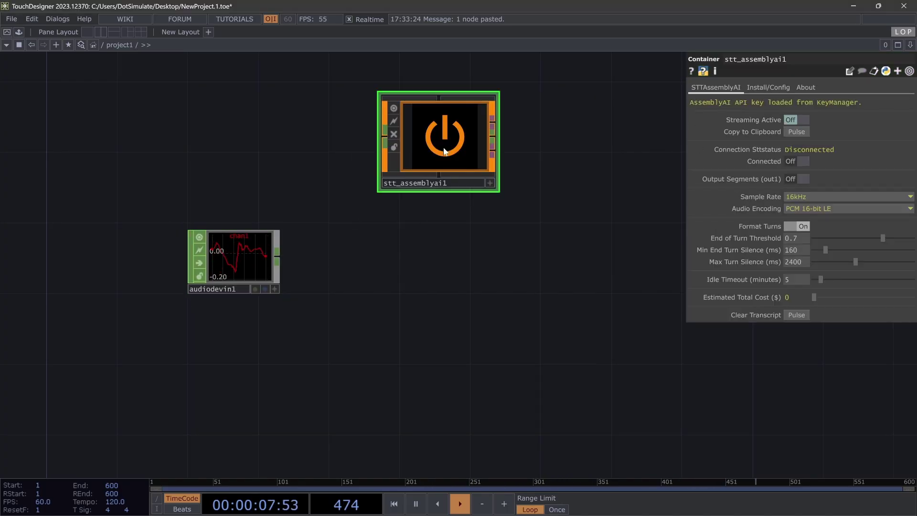
key("Tab")
left_click(383, 262)
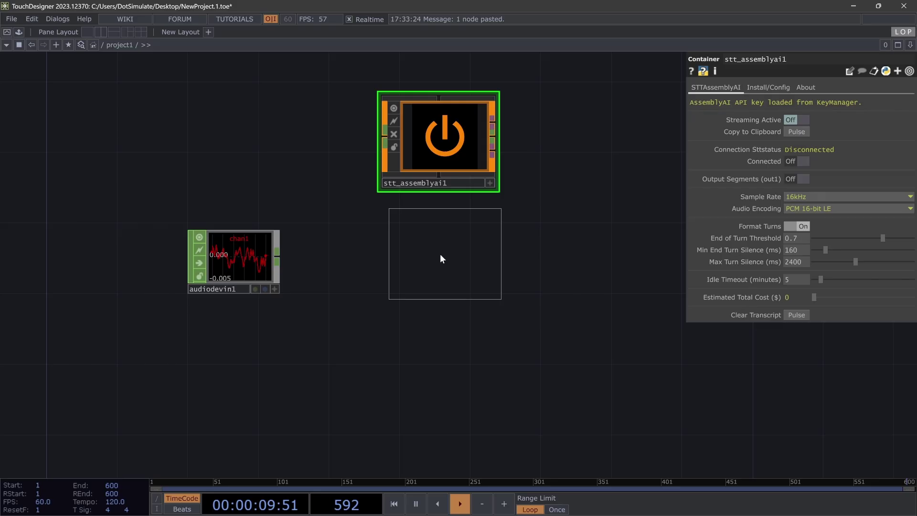
left_click(438, 258)
key("Tab")
left_click(401, 287)
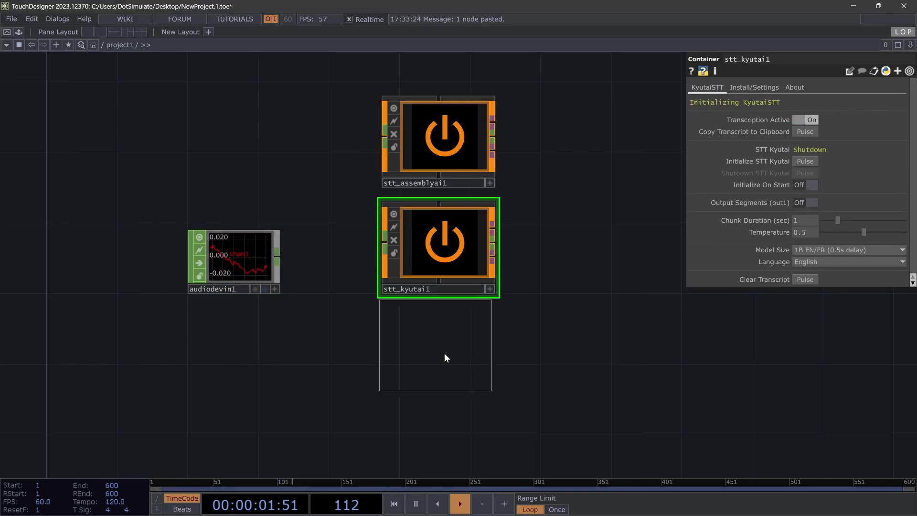
left_click(436, 366)
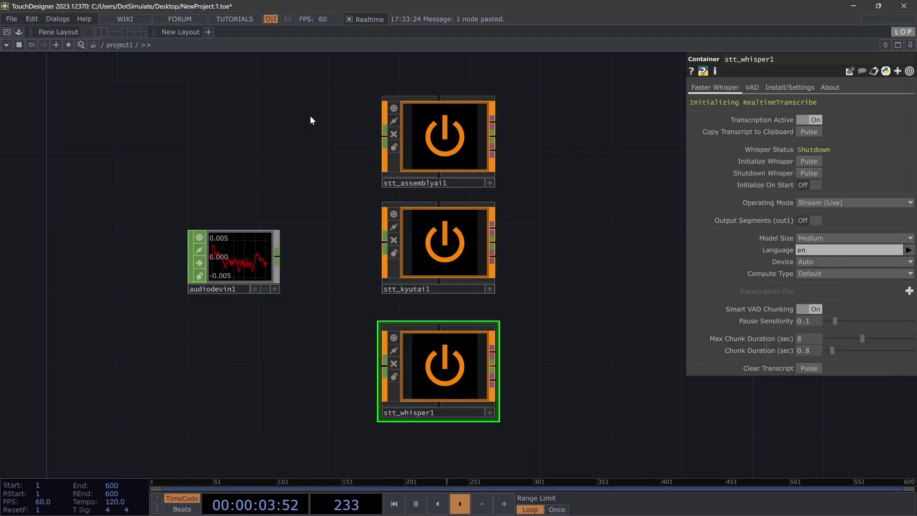
Connect the output of audiodevin1 to the audio inputs of all three speech-to-text operators at once
right_click_drag(311, 119, 385, 286)
left_click(385, 137)
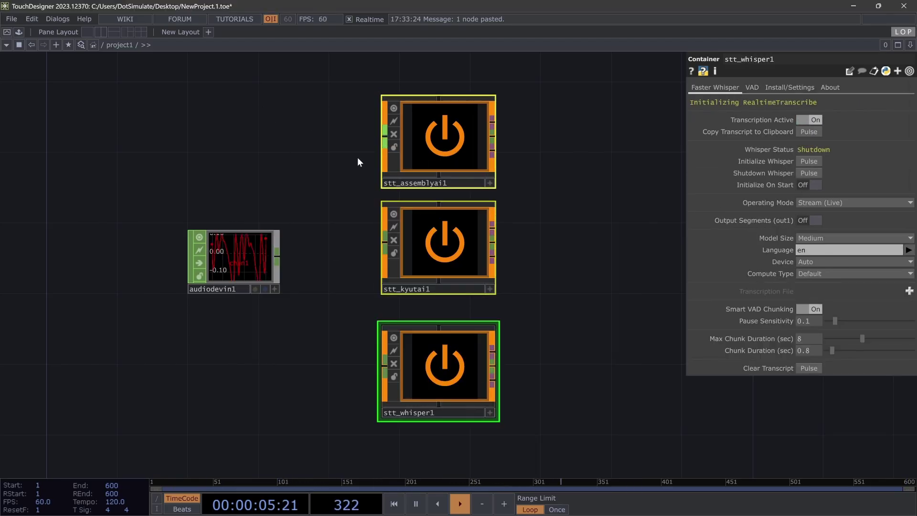
left_click(276, 262)
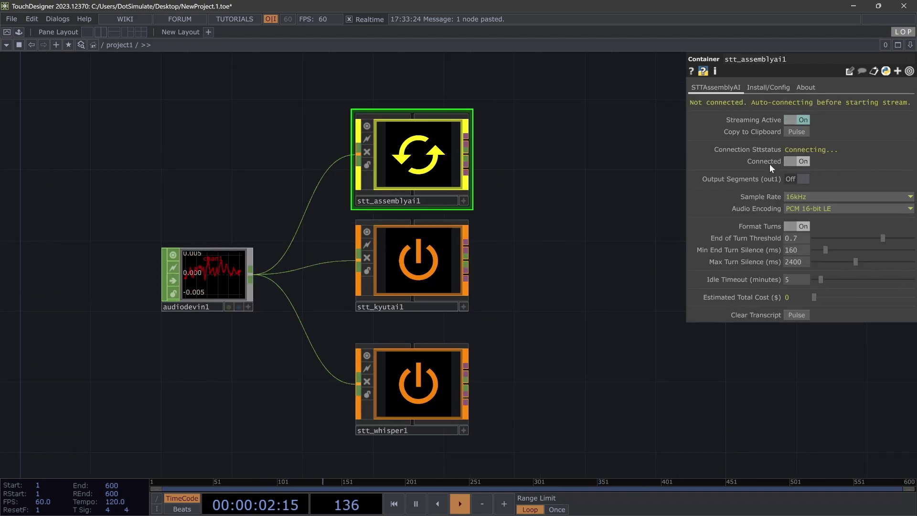
Start live transcription on all three operators by activating AssemblyAI streaming and initializing the Kyutai and Whisper engines
scroll(423, 136, "up", 4)
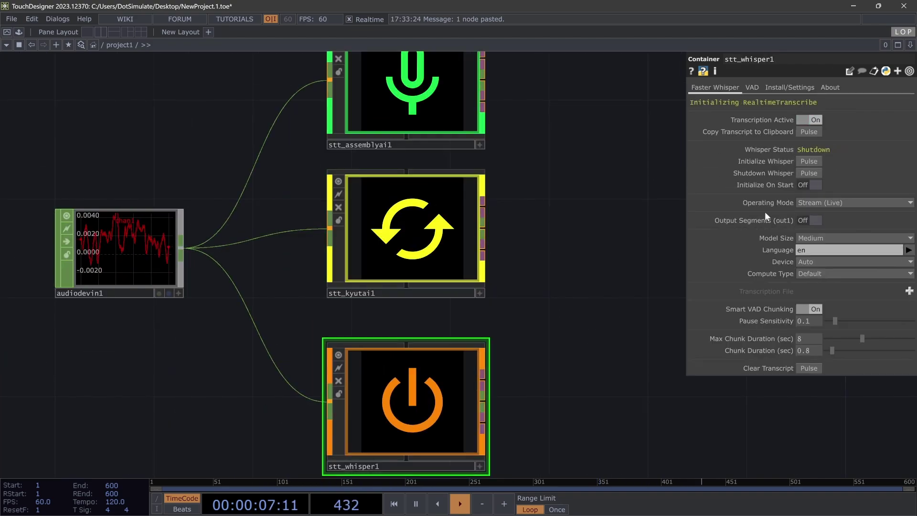
left_click(809, 161)
left_click_drag(518, 263, 475, 299)
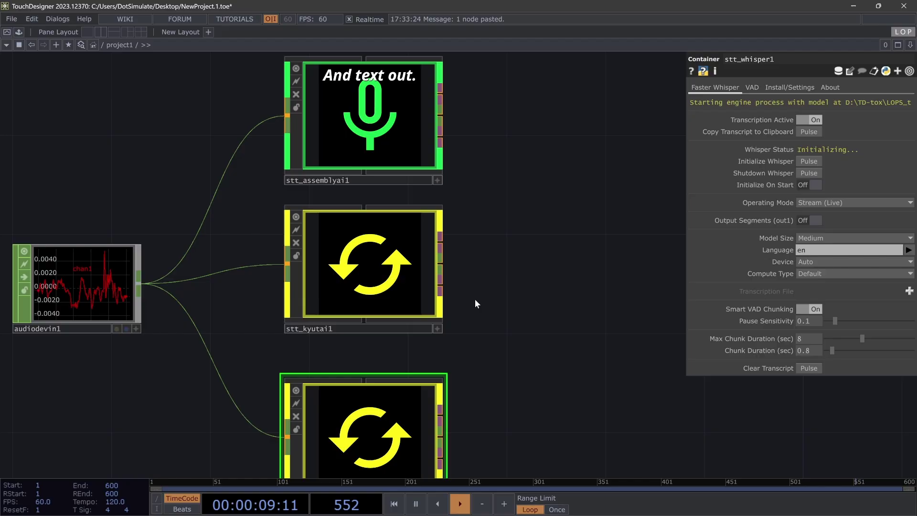
Attach a DAT Null operator to the transcript output of stt_assemblyai1
scroll(475, 299, "down", 3)
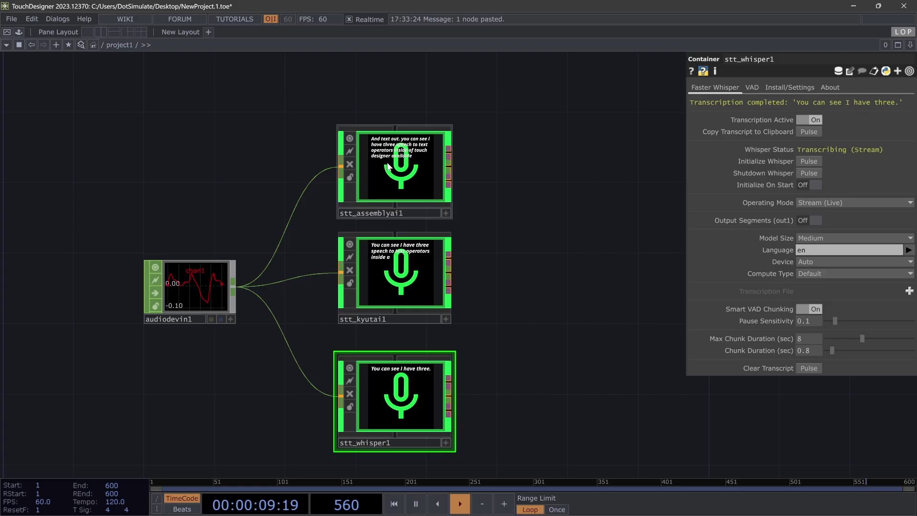
scroll(388, 166, "up", 5)
left_click(499, 183)
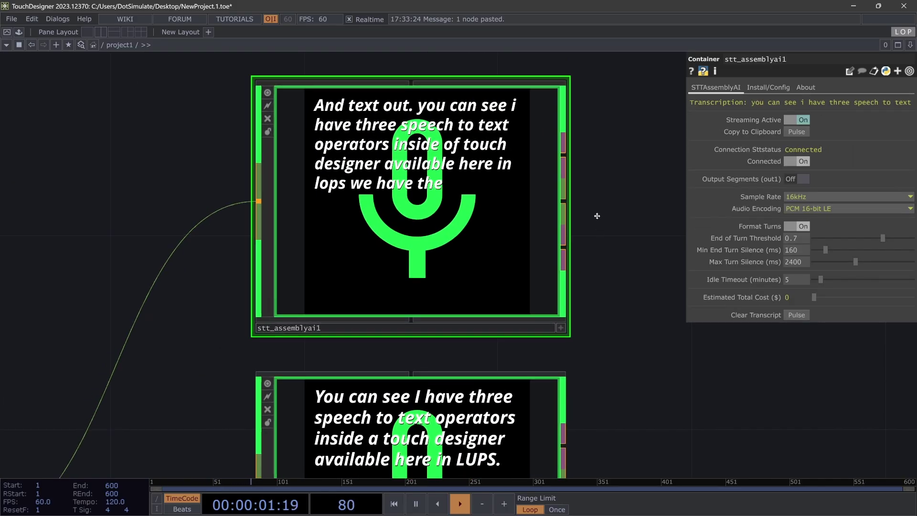
left_click_drag(597, 216, 587, 283)
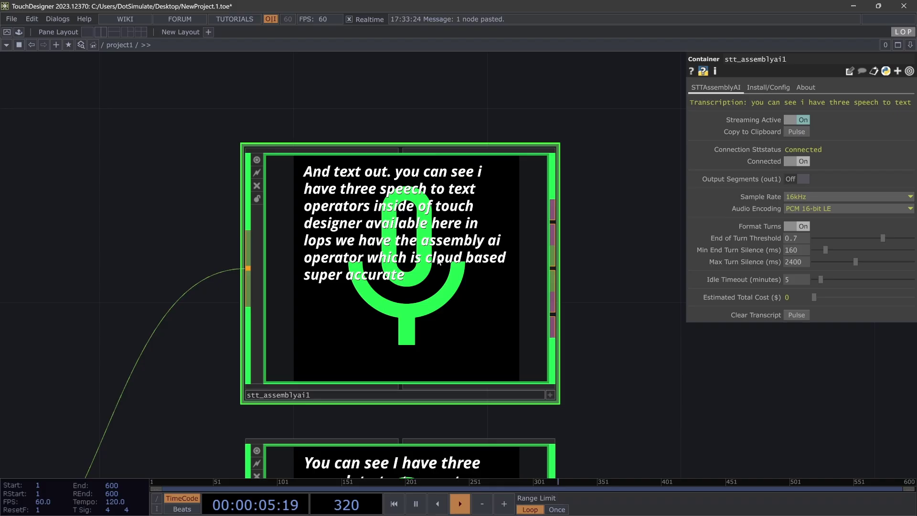
key("Tab")
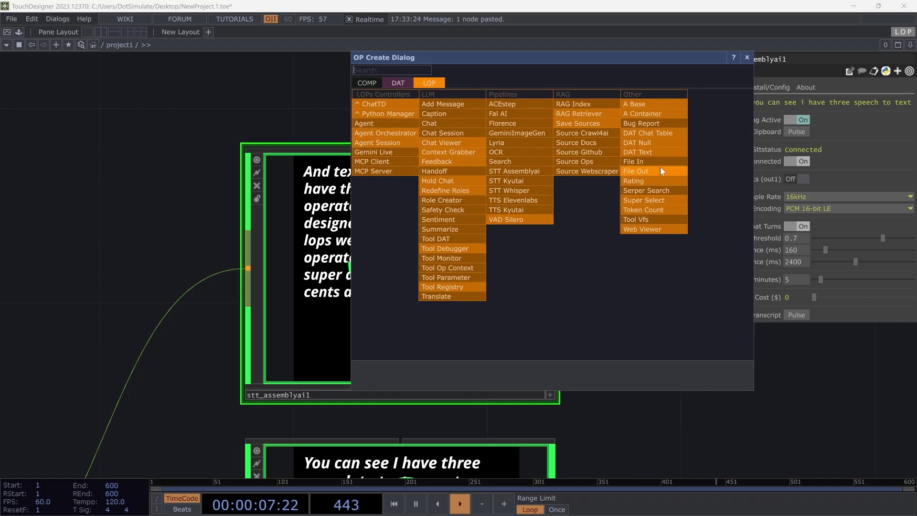
left_click(643, 141)
left_click(689, 171)
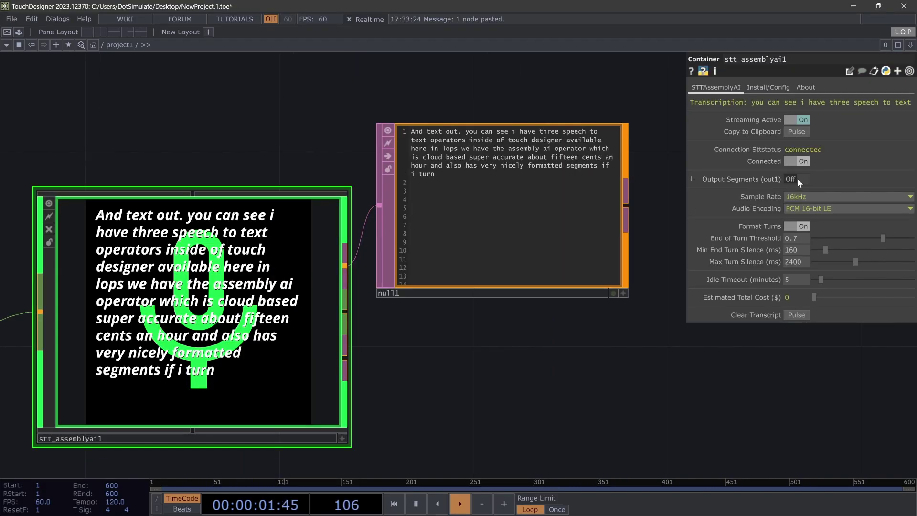
Turn on Output Segments for stt_assemblyai1 and inspect the segment table in its connected null
left_click(796, 178)
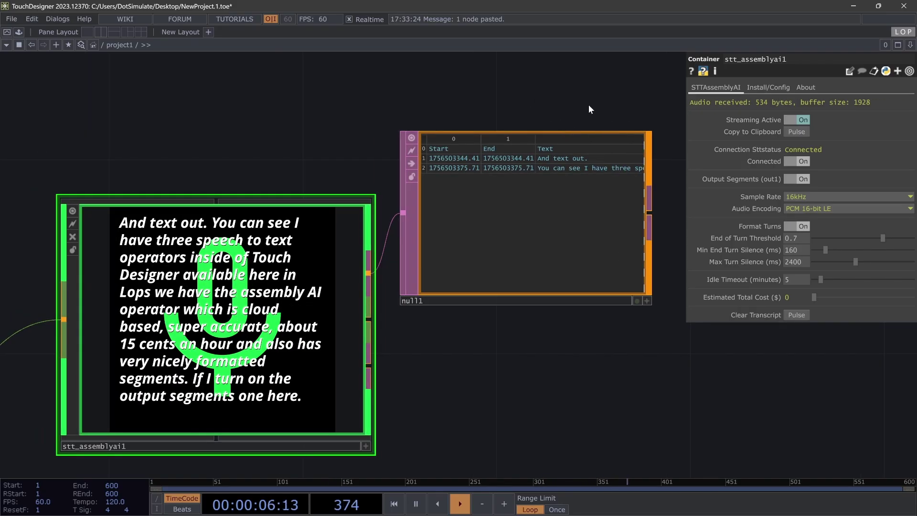
scroll(588, 106, "up", 3)
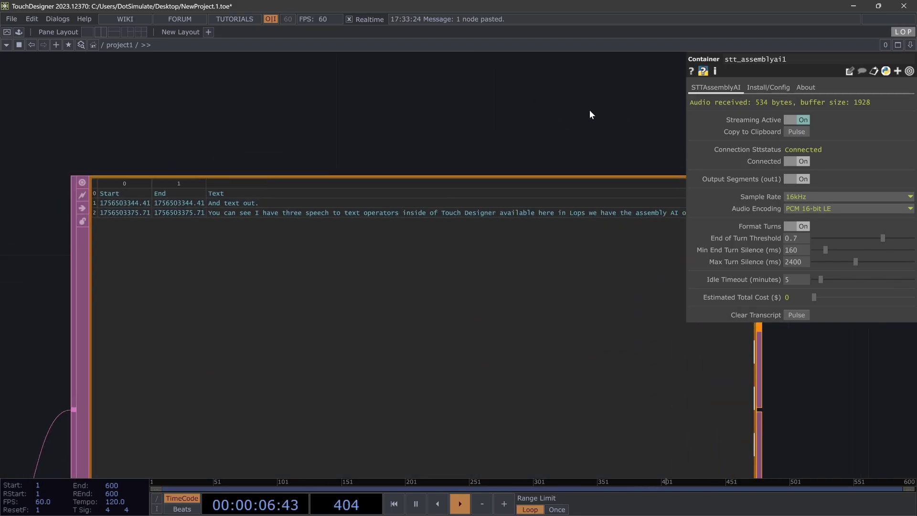
scroll(588, 110, "down", 5)
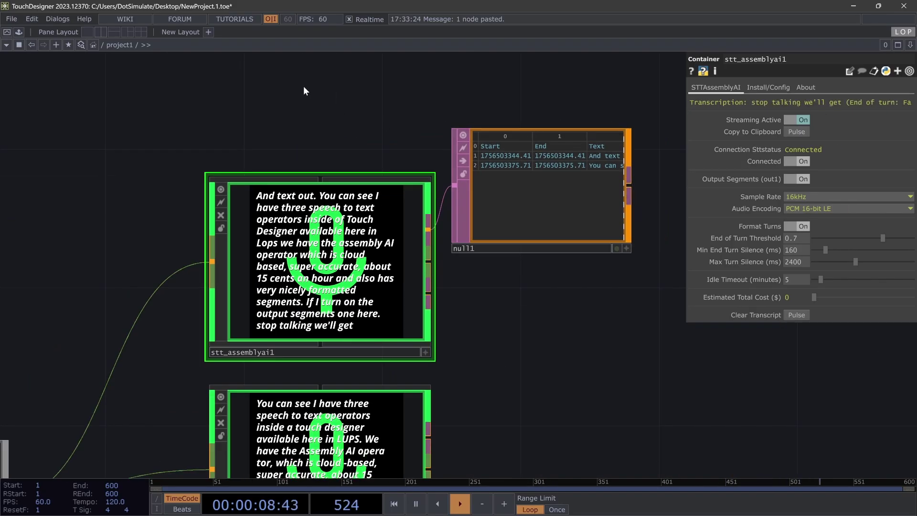
scroll(311, 87, "down", 4)
scroll(353, 287, "up", 4)
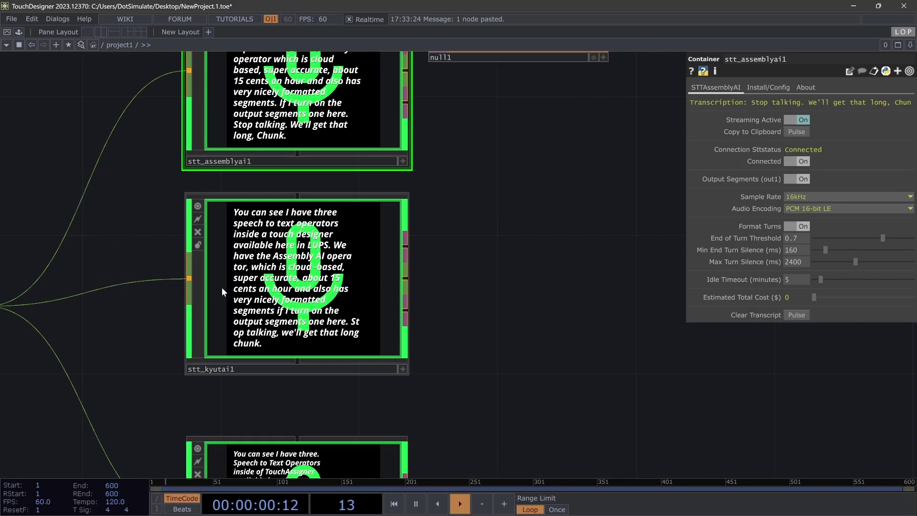
Attach a DAT Null operator to the transcript output of stt_kyutai1
left_click(300, 296)
scroll(150, 268, "up", 4)
scroll(150, 269, "down", 2)
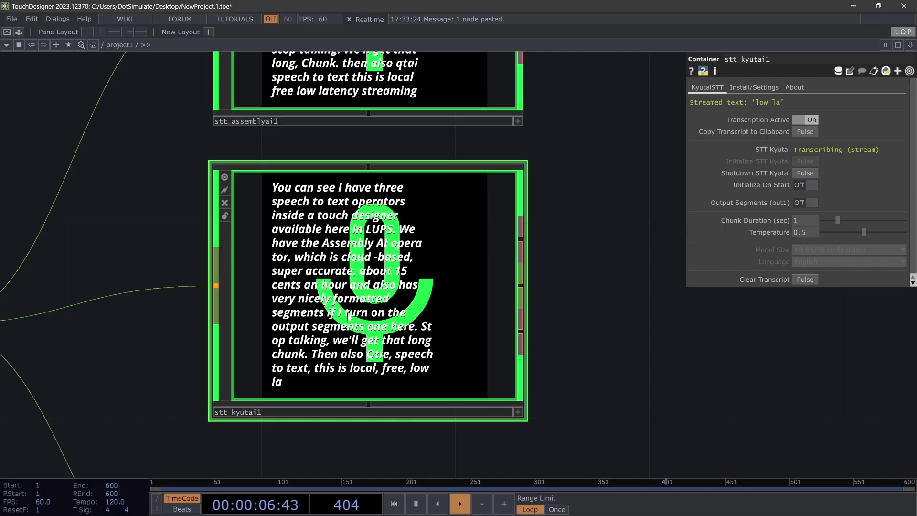
key("Tab")
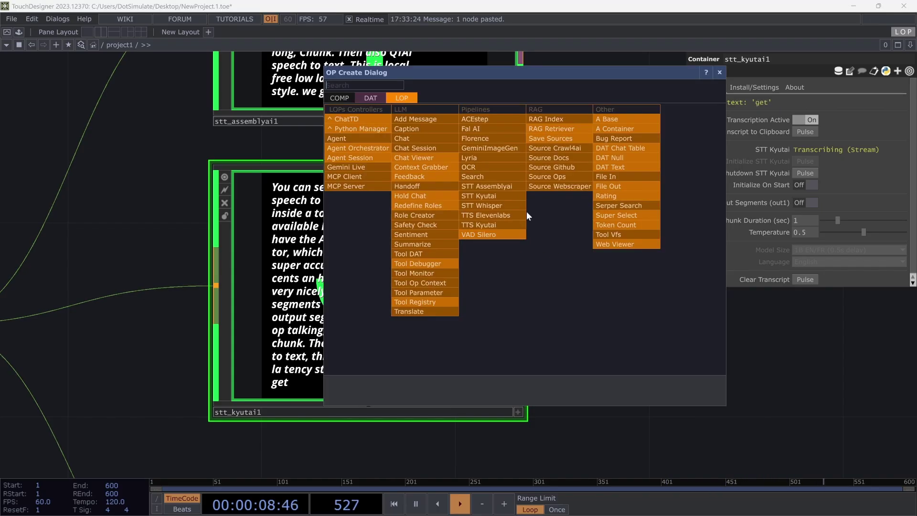
left_click(611, 166)
left_click(673, 196)
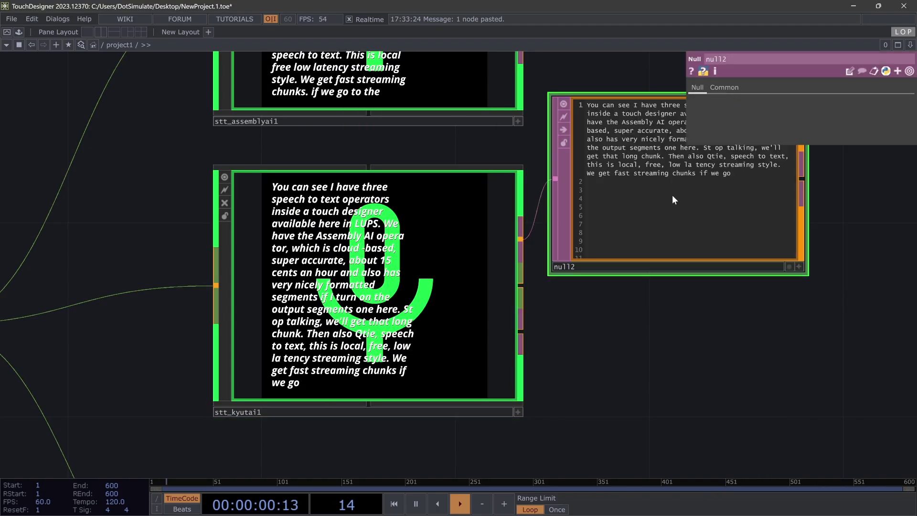
Turn on Output Segments for stt_kyutai1 and inspect the timed word chunks in its connected null
left_click(449, 272)
left_click(805, 203)
left_click_drag(530, 370, 372, 404)
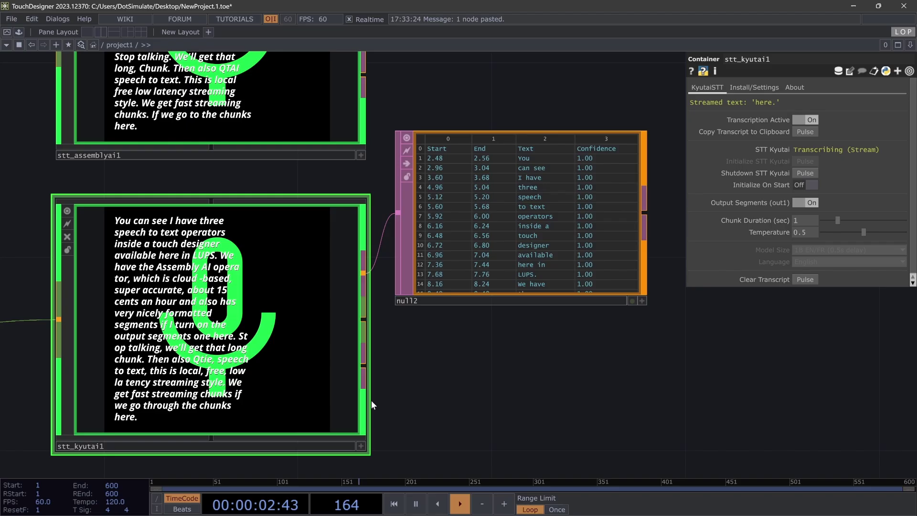
scroll(365, 266, "up", 5)
scroll(608, 267, "down", 2)
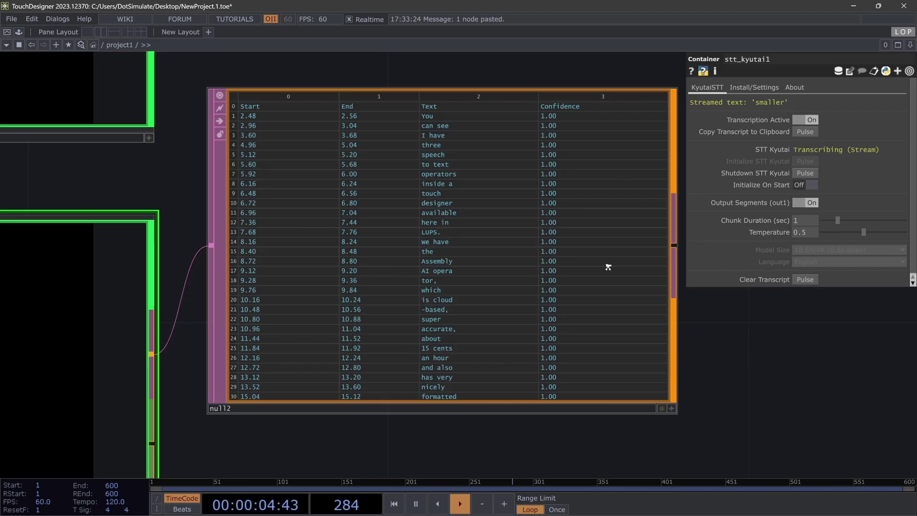
Restart the stt_kyutai1 engine, checking the available Model Size options while it is shut down
scroll(608, 267, "down", 3)
left_click(805, 173)
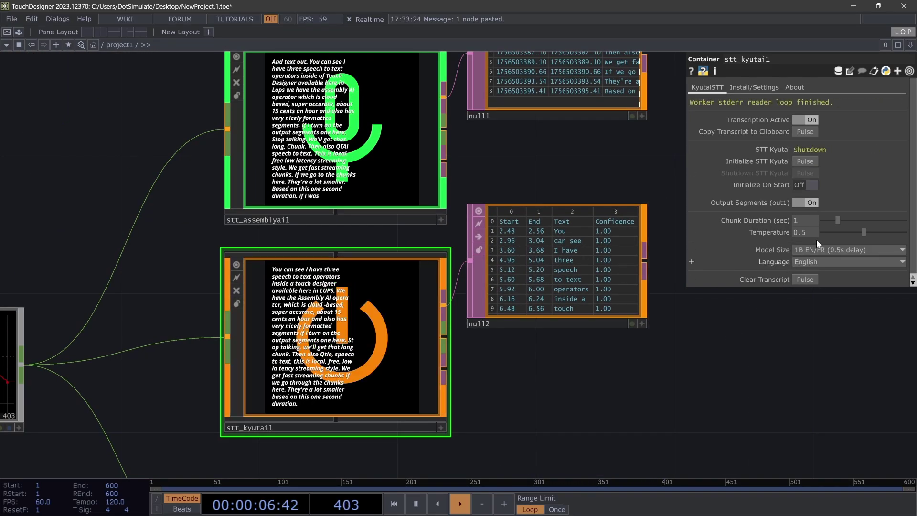
left_click(806, 249)
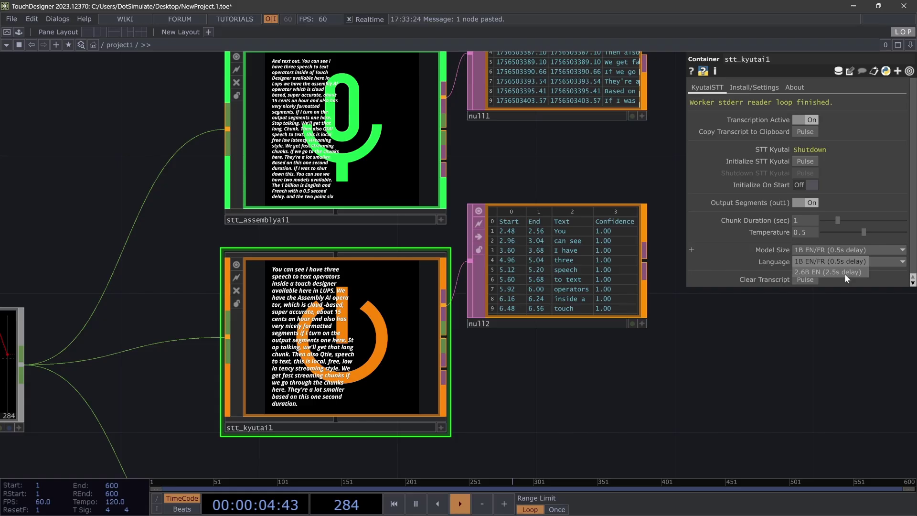
left_click(811, 258)
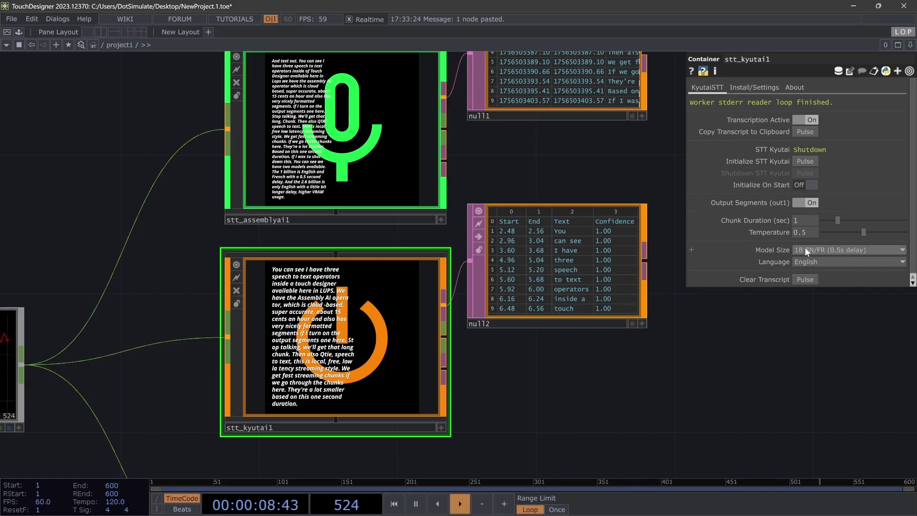
left_click(799, 161)
Select stt_whisper1 and examine its available Operating Mode options
left_click_drag(393, 163, 535, 154)
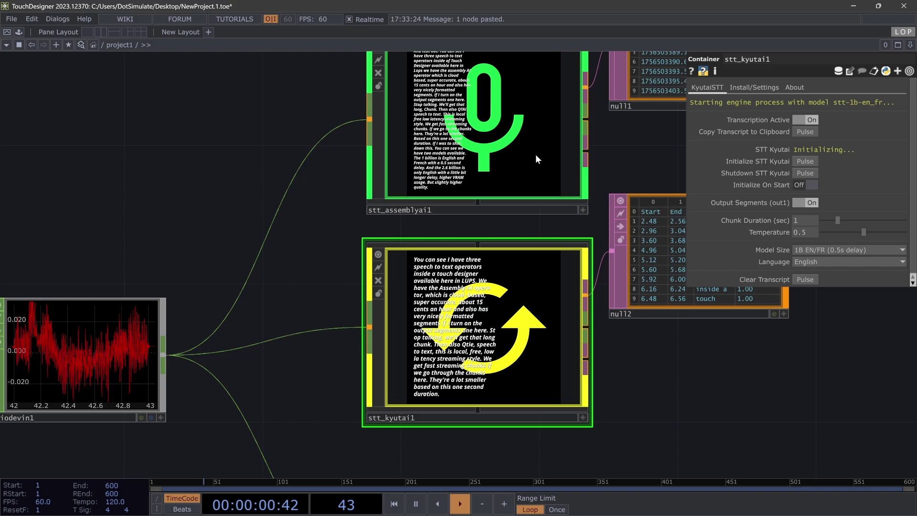
scroll(535, 154, "down", 3)
scroll(491, 388, "up", 5)
left_click(492, 388)
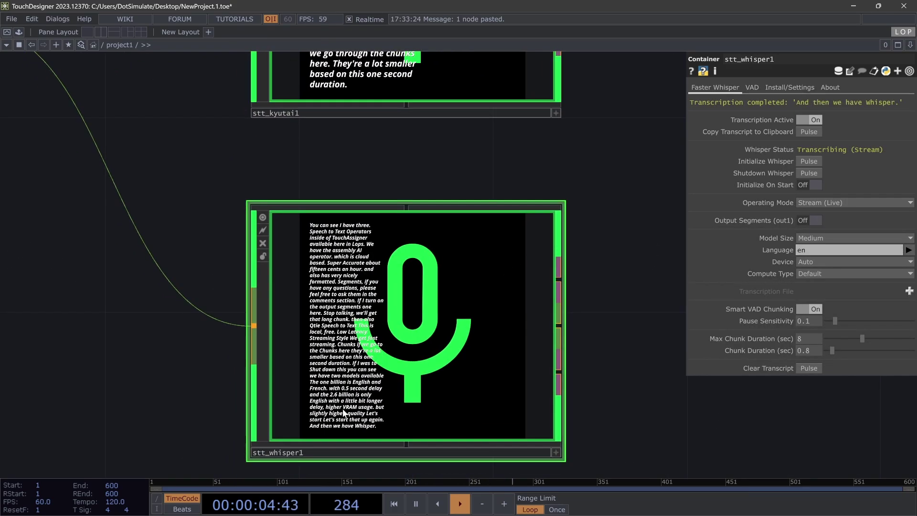
left_click(821, 202)
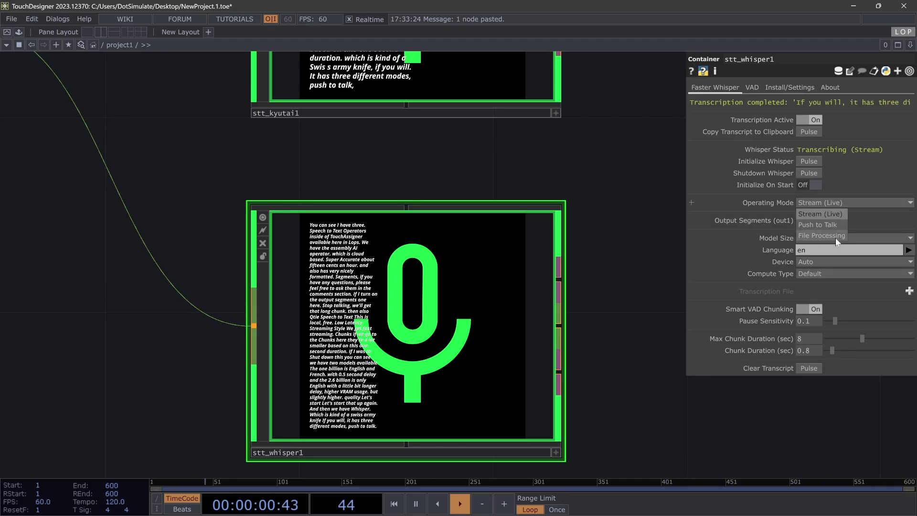
left_click(824, 207)
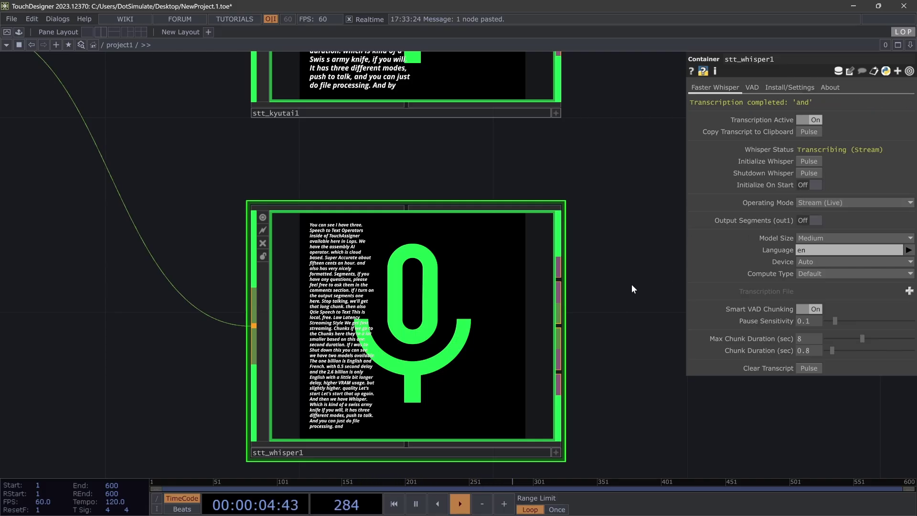
Switch stt_whisper1 from active transcription to the Push to Talk operating mode and clear its transcript
left_click(808, 120)
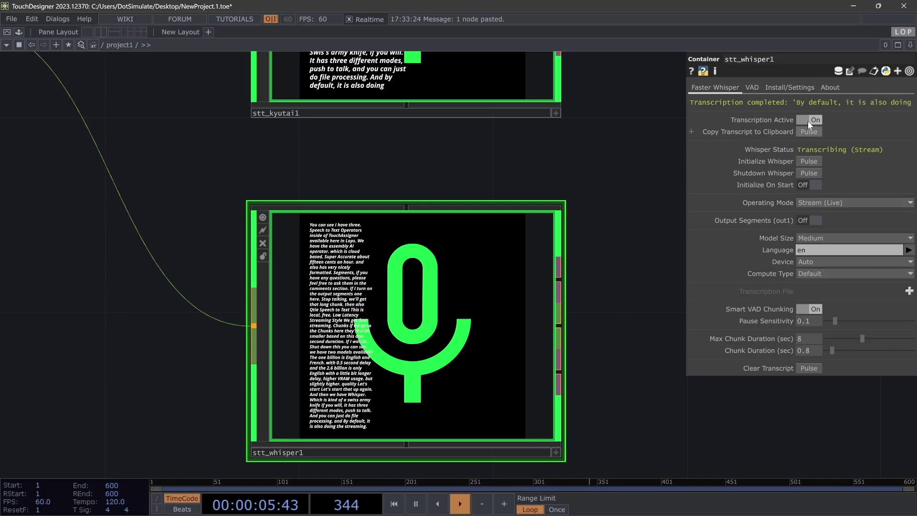
left_click(815, 202)
left_click(816, 223)
left_click(808, 368)
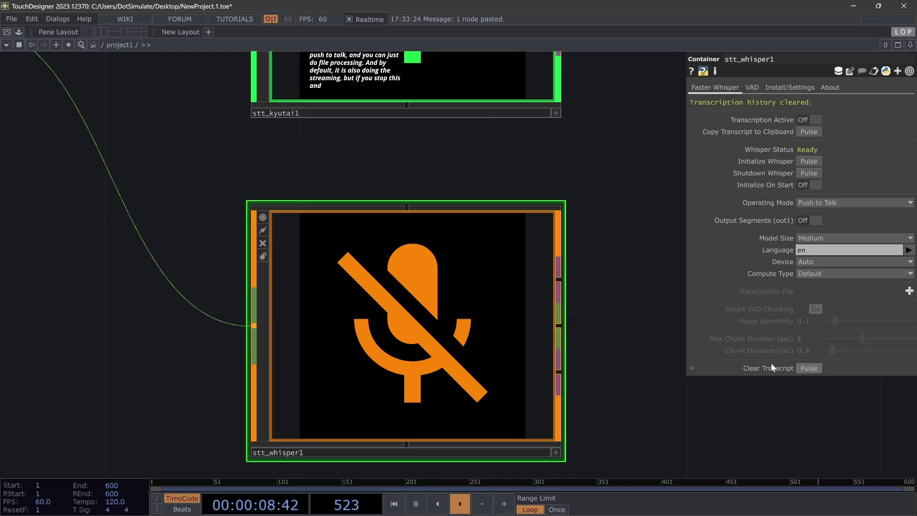
Record a push-to-talk clip with stt_whisper1 by turning Transcription Active on and off again to transcribe it
left_click(810, 119)
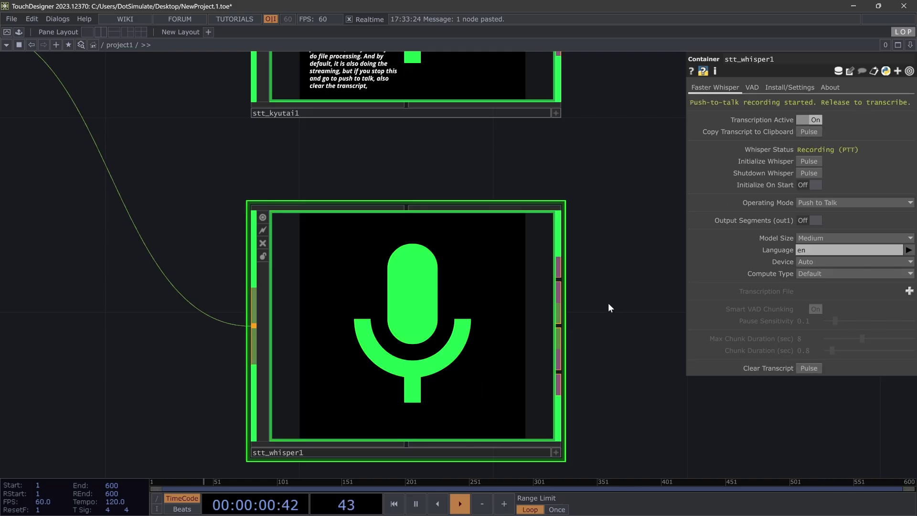
left_click_drag(602, 317, 610, 270)
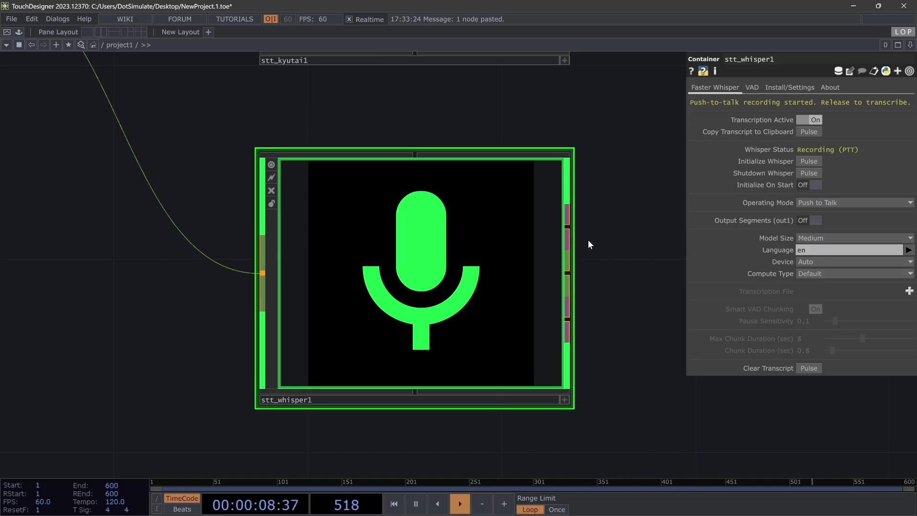
left_click(808, 120)
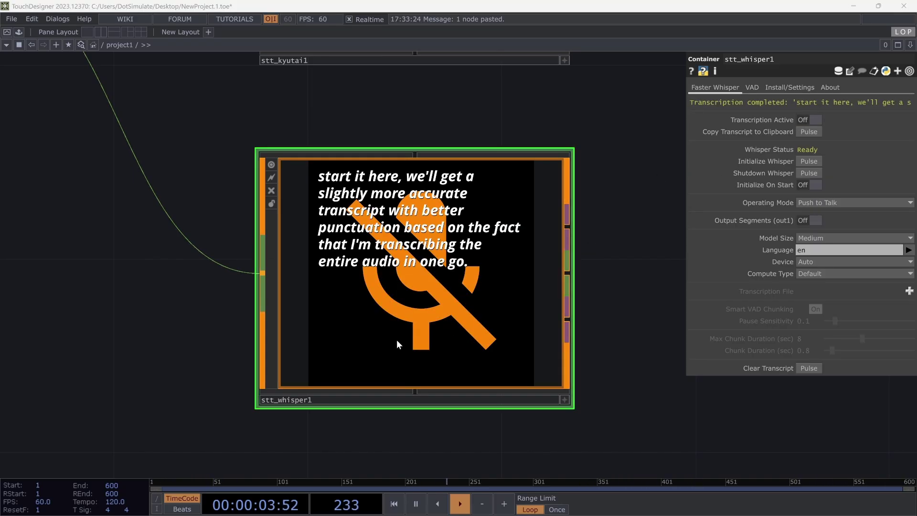
Set stt_whisper1's Operating Mode to Stream (Live) and turn on Transcription Active
scroll(391, 356, "down", 5)
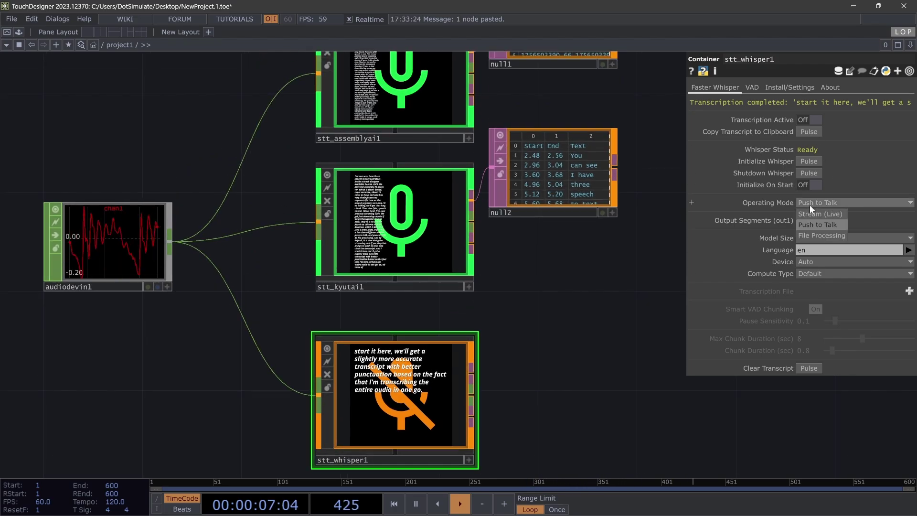
left_click(809, 204)
left_click(820, 214)
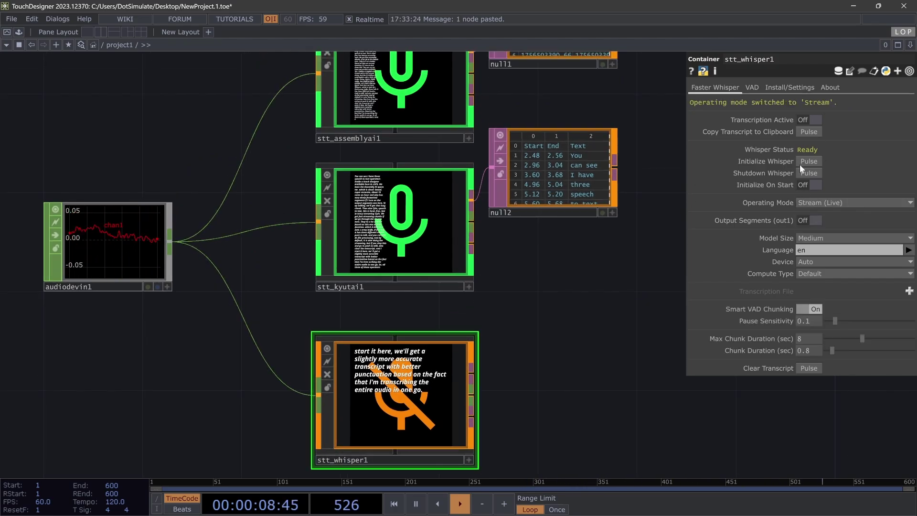
left_click(812, 120)
Clear the transcript of stt_assemblyai1 and disconnect it from the AssemblyAI service
left_click(363, 167)
key("shift+h")
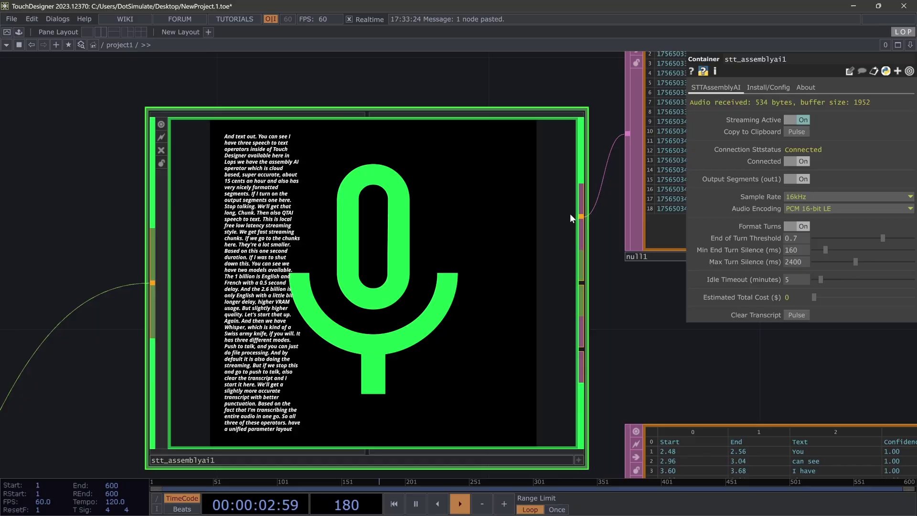
left_click(800, 314)
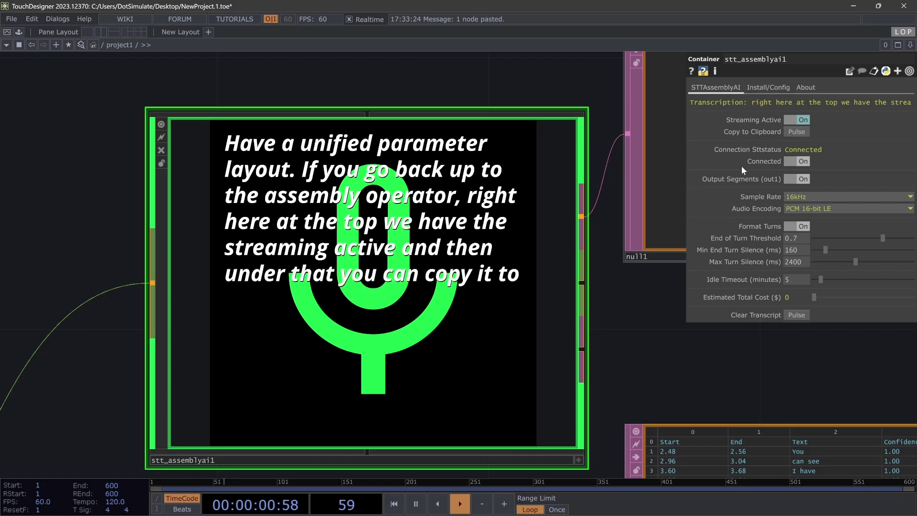
left_click(795, 161)
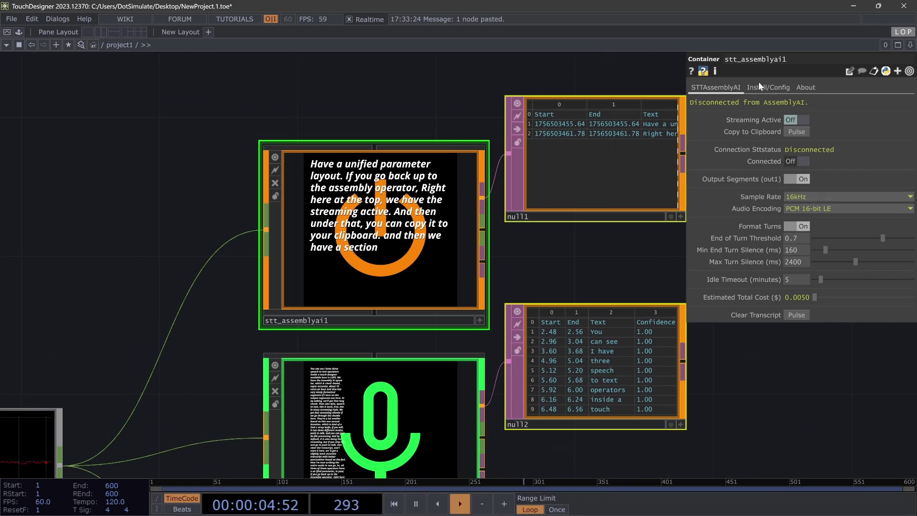
Shut down the stt_kyutai1 engine and initialize it again
left_click_drag(211, 339, 262, 65)
left_click(408, 167)
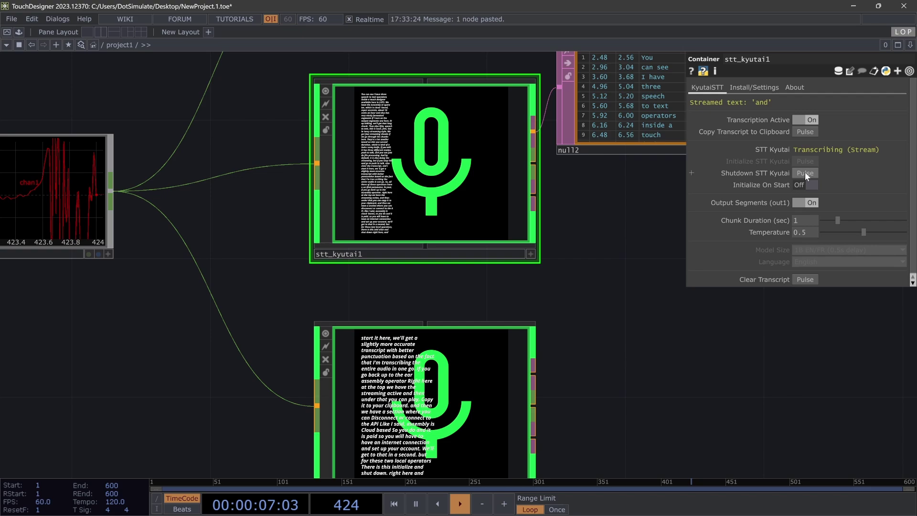
left_click(805, 172)
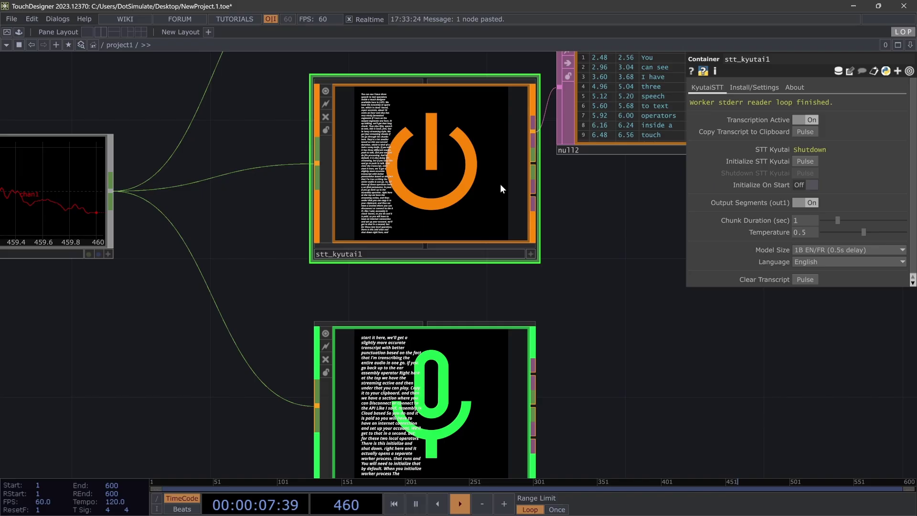
left_click_drag(30, 94, 131, 111)
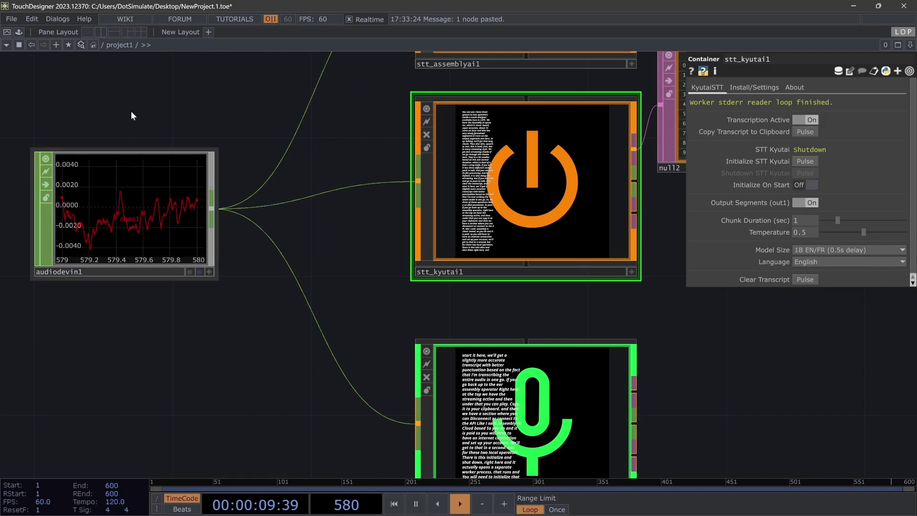
left_click(52, 277)
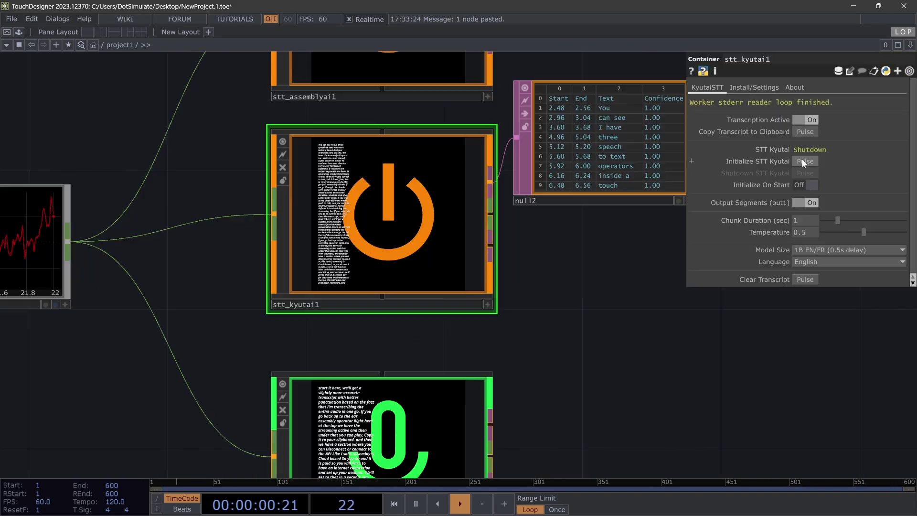
left_click(804, 162)
Turn off Output Segments for stt_kyutai1 and clear its transcript
left_click_drag(572, 294, 617, 266)
left_click_drag(663, 202, 532, 290)
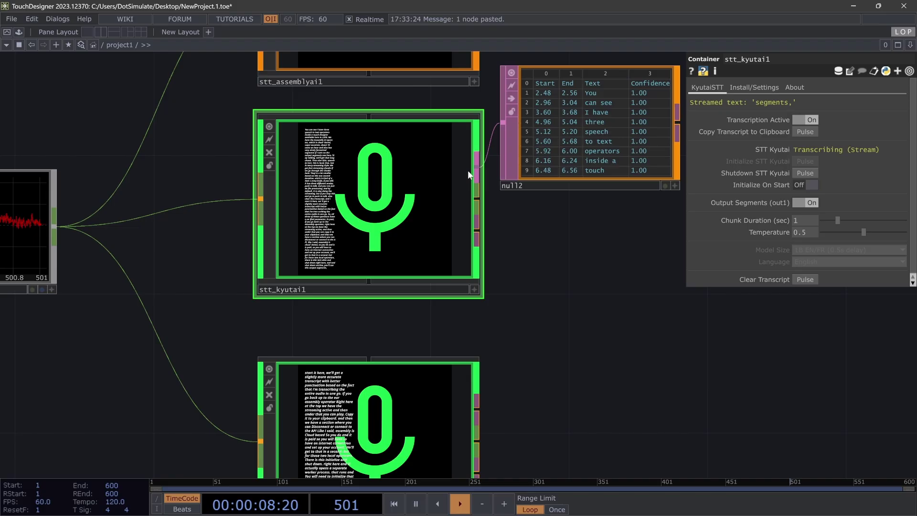
left_click(810, 202)
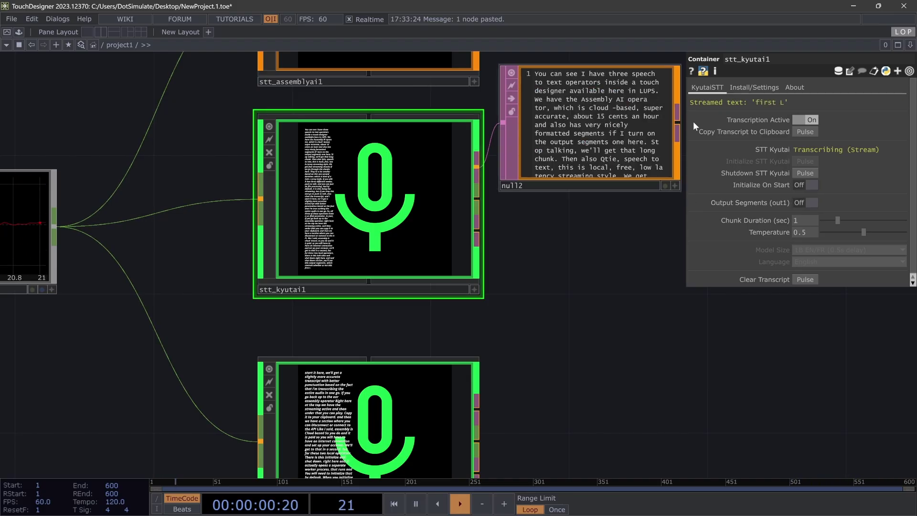
left_click(806, 280)
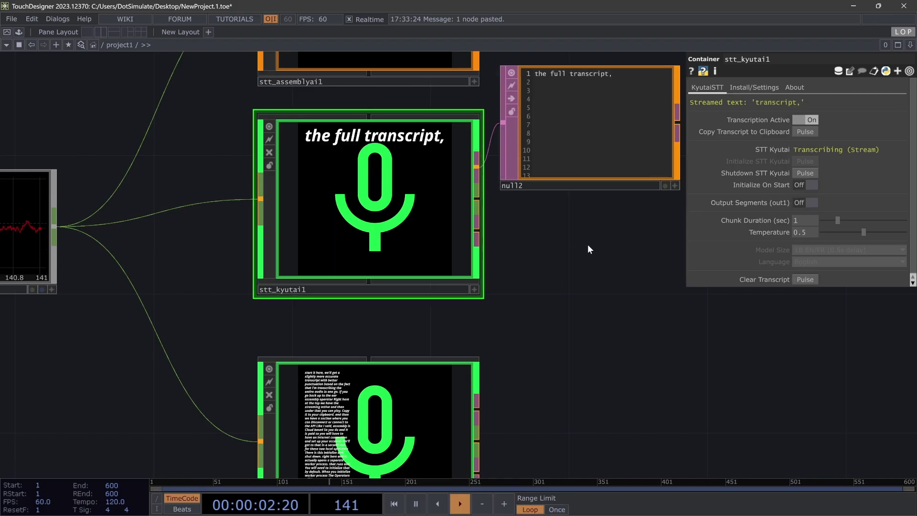
Turn Output Segments back on for stt_kyutai1 and inspect the timed word rows in null2
scroll(587, 245, "down", 2)
scroll(577, 219, "up", 4)
scroll(579, 207, "down", 2)
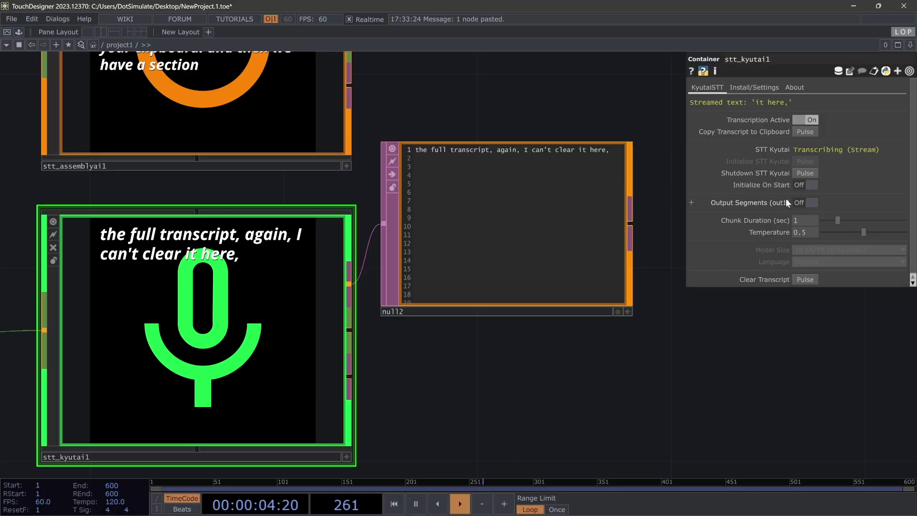
left_click(807, 202)
scroll(506, 197, "up", 2)
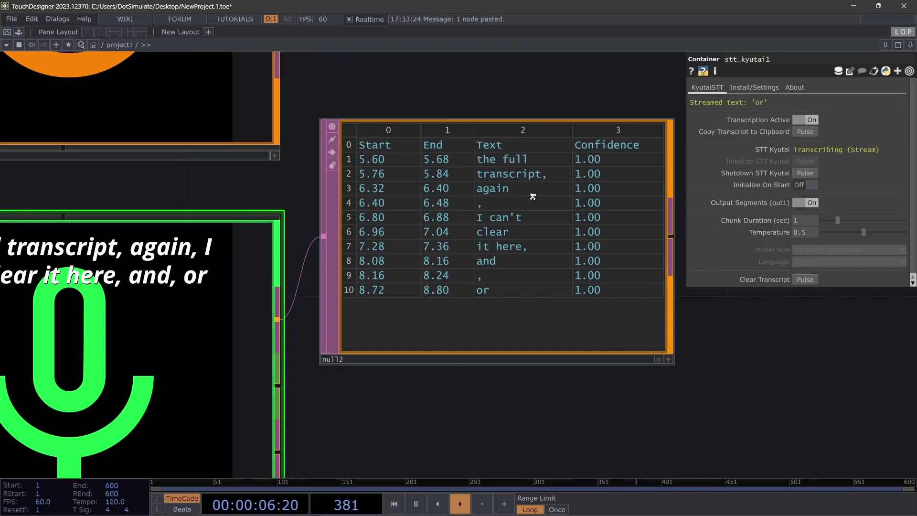
Select stt_whisper1 and examine its available Model Size options
scroll(509, 377, "down", 3)
scroll(581, 268, "down", 1)
left_click_drag(580, 268, 592, 206)
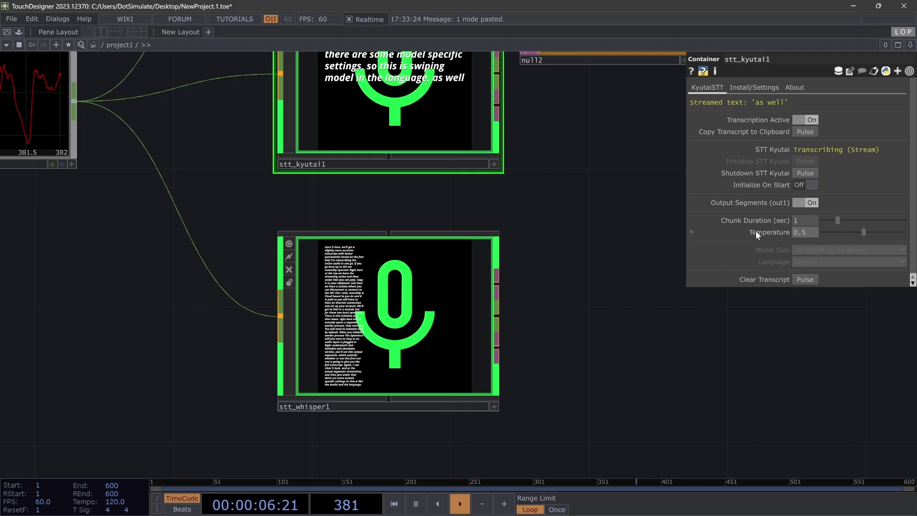
left_click_drag(634, 256, 670, 357)
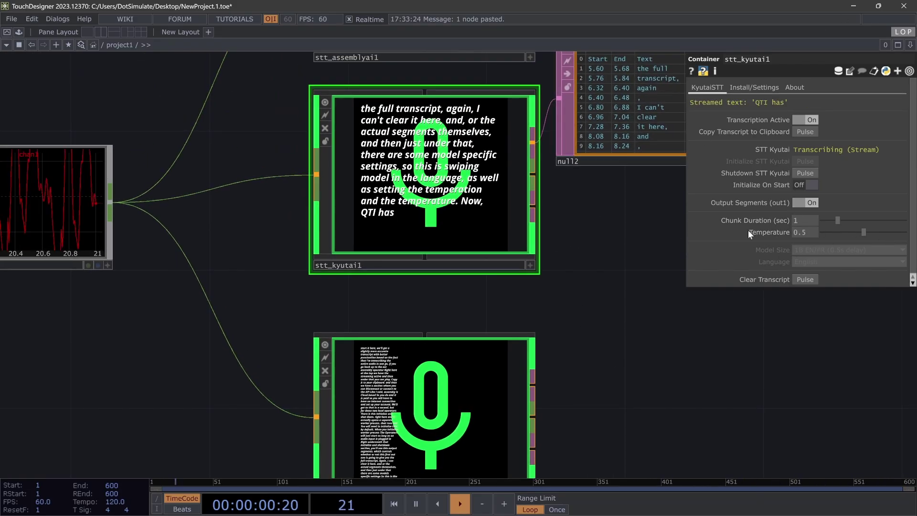
left_click_drag(709, 370, 695, 262)
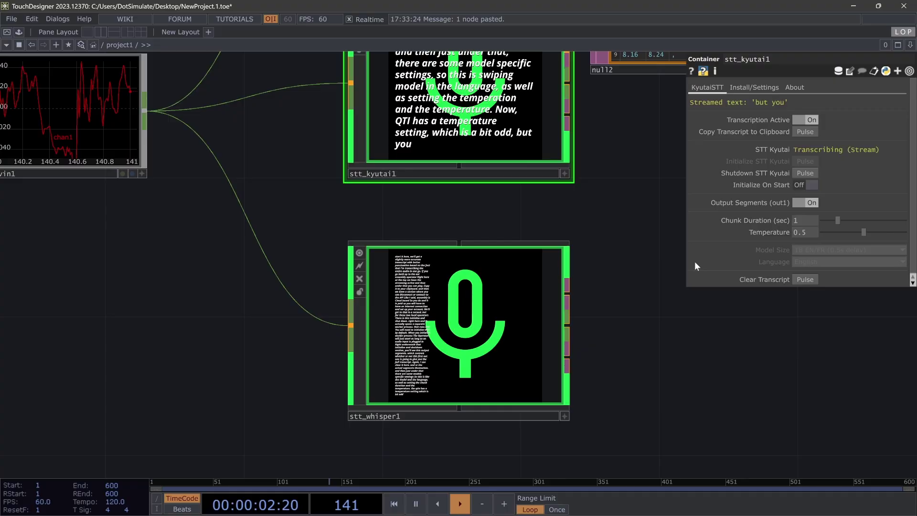
left_click(458, 344)
scroll(458, 344, "up", 2)
scroll(568, 299, "down", 2)
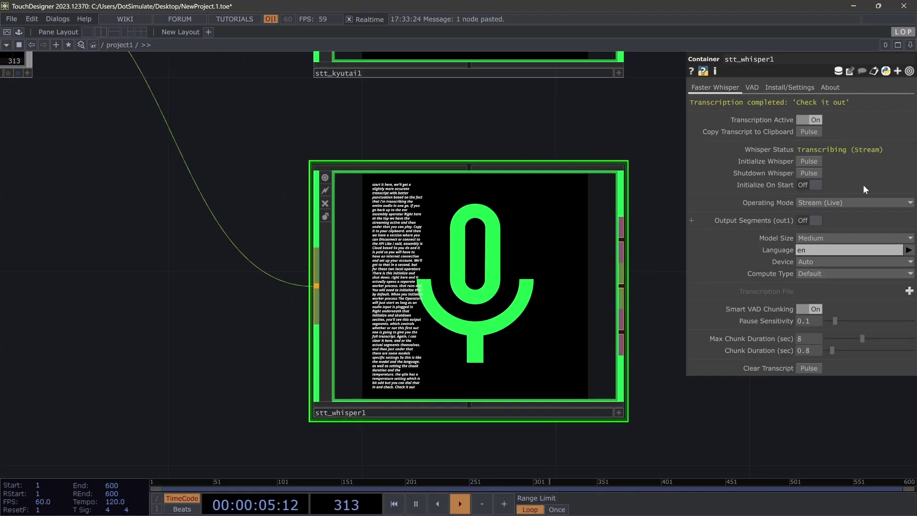
left_click(813, 238)
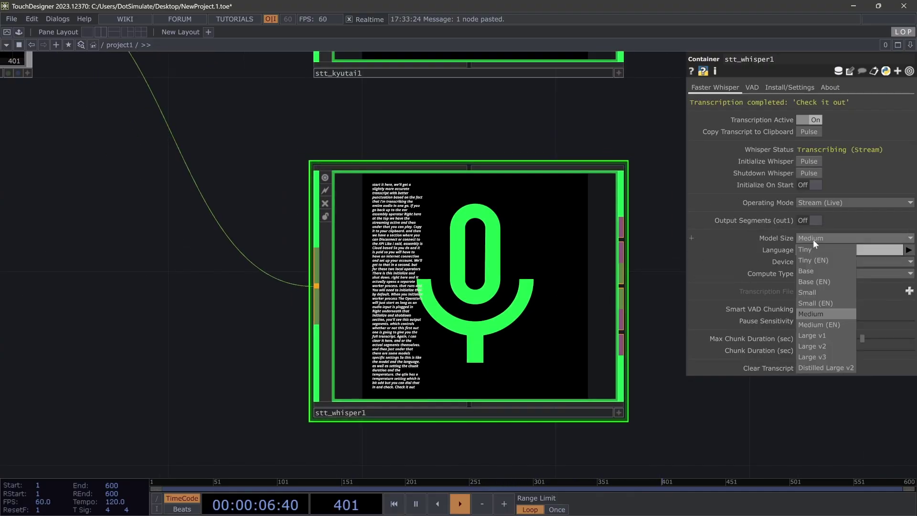
left_click(821, 406)
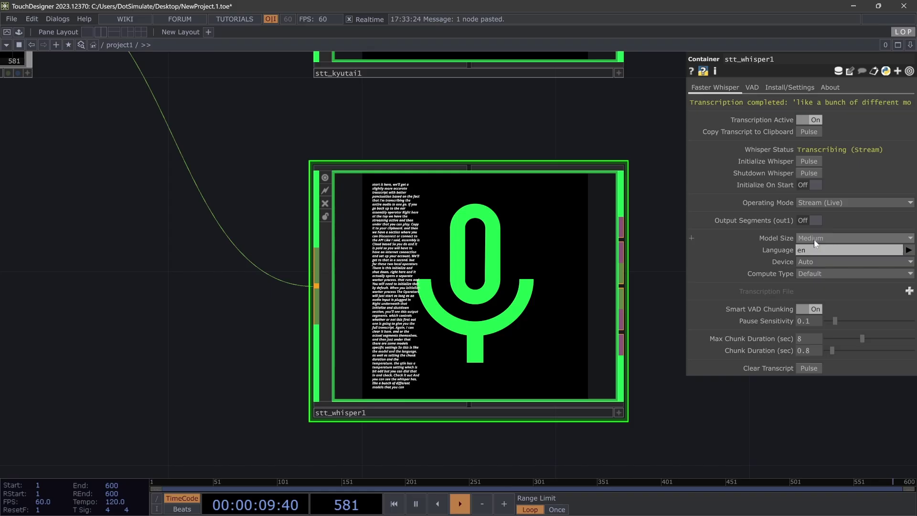
left_click(814, 239)
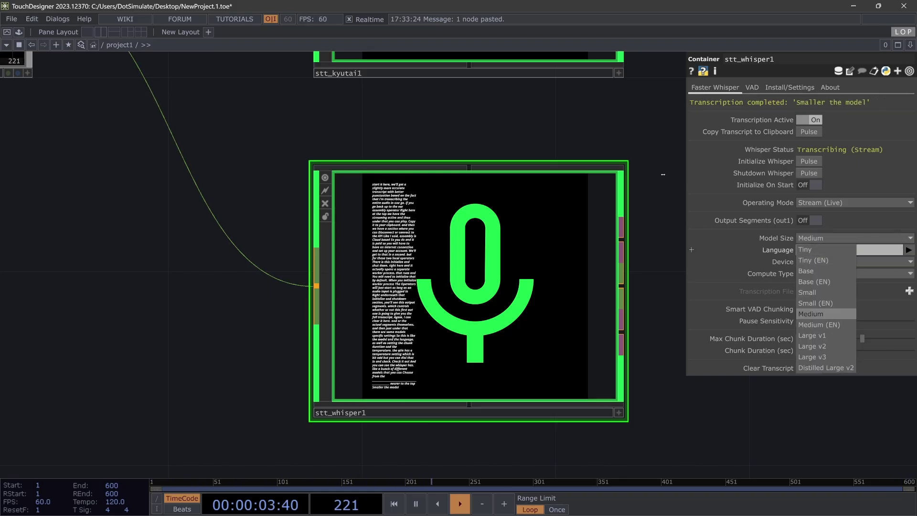
left_click(820, 237)
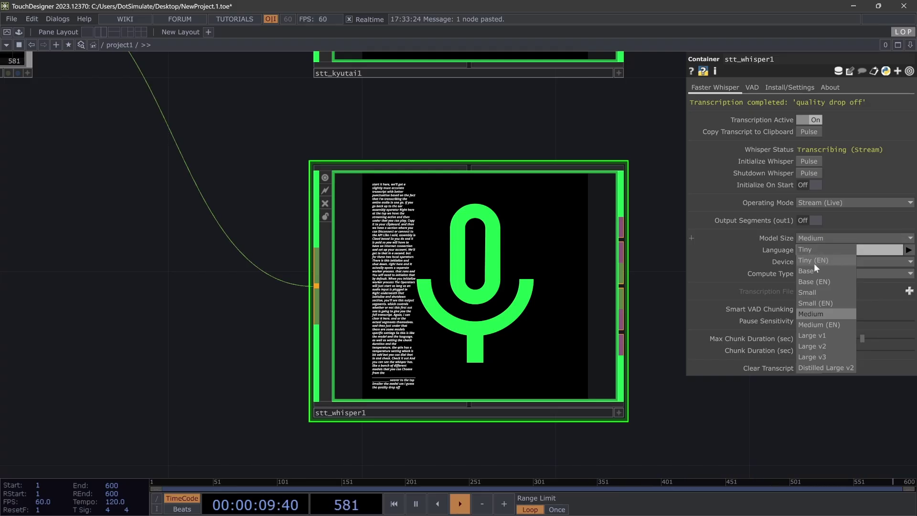
left_click(817, 201)
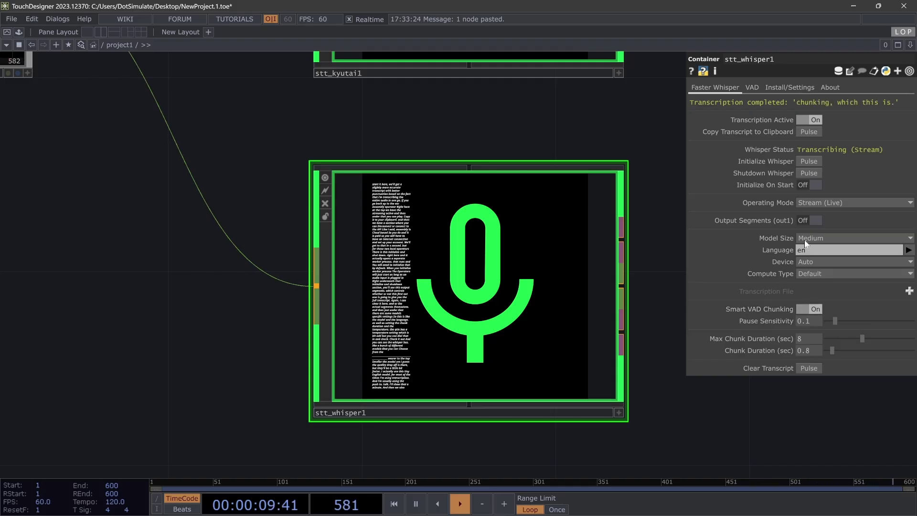
Stop the live transcription of stt_whisper1 and set its Operating Mode to Push to Talk
left_click(826, 202)
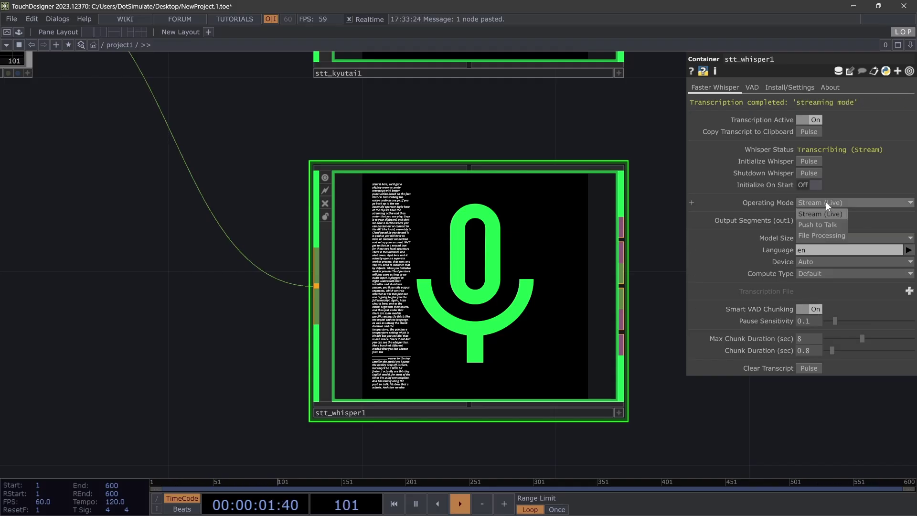
left_click(814, 119)
left_click(829, 199)
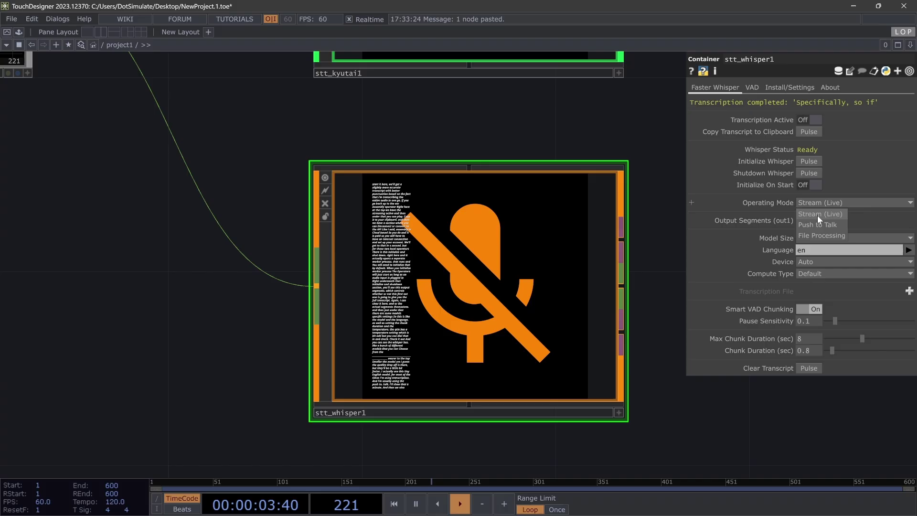
left_click(820, 220)
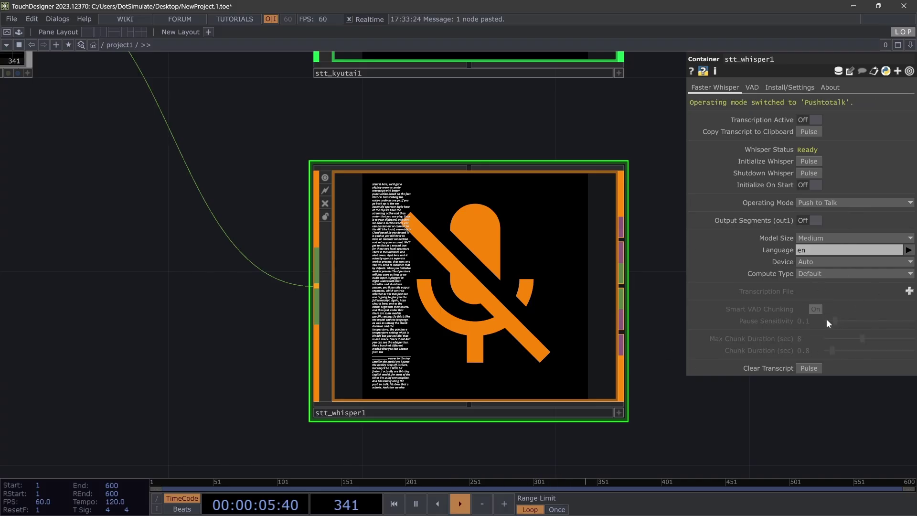
Switch stt_whisper1 to File Processing and back to Push to Talk, and clear its transcript
left_click(823, 202)
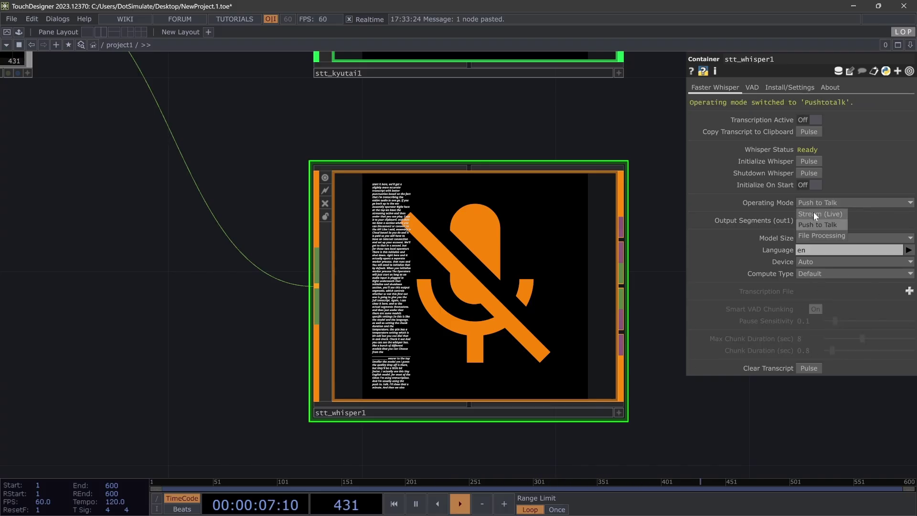
left_click(809, 236)
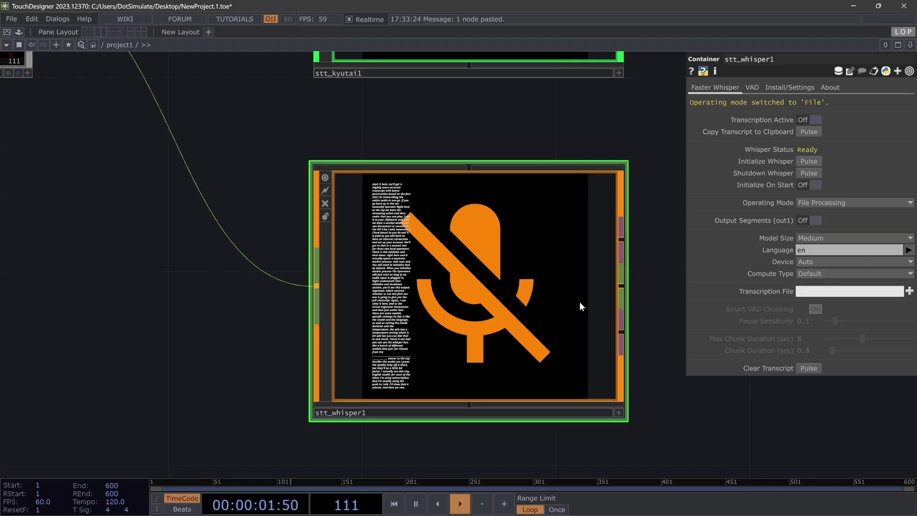
left_click(807, 367)
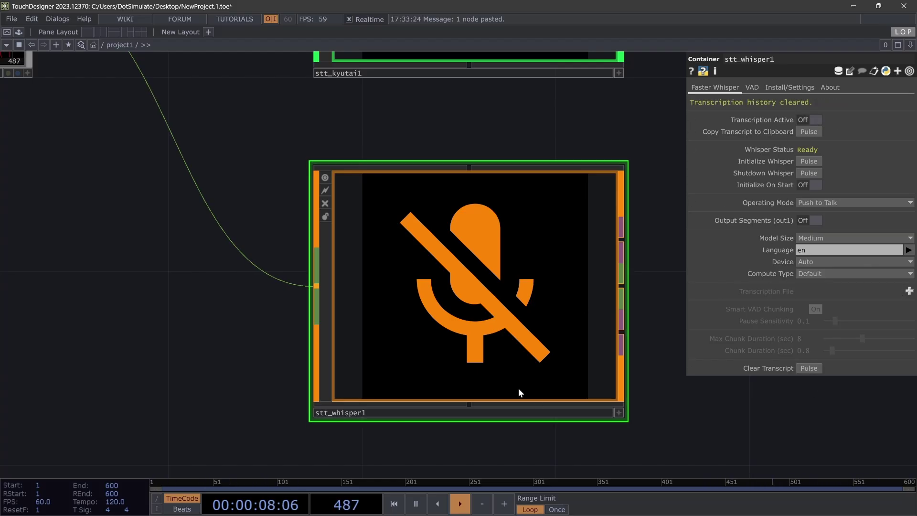
Clear the transcript of stt_assemblyai1 and select stt_kyutai1
scroll(518, 387, "down", 3)
left_click(492, 157)
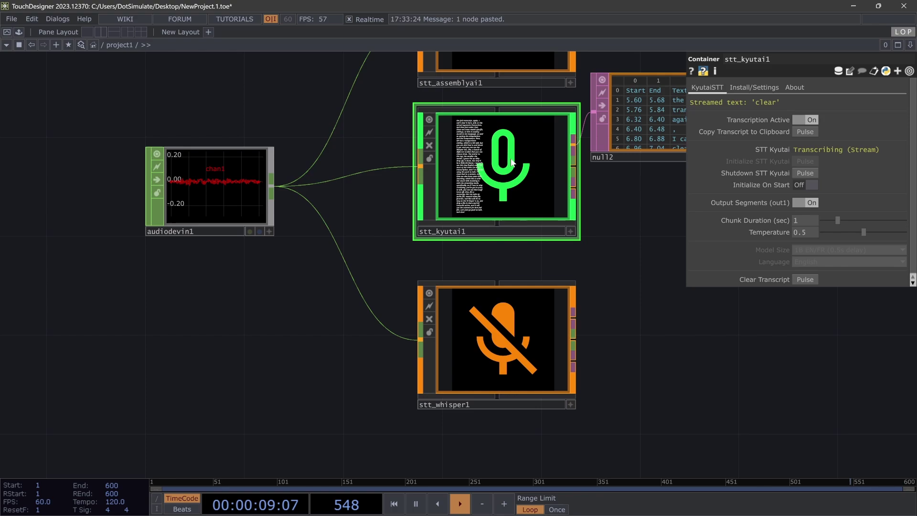
scroll(514, 314, "up", 3)
left_click(517, 125)
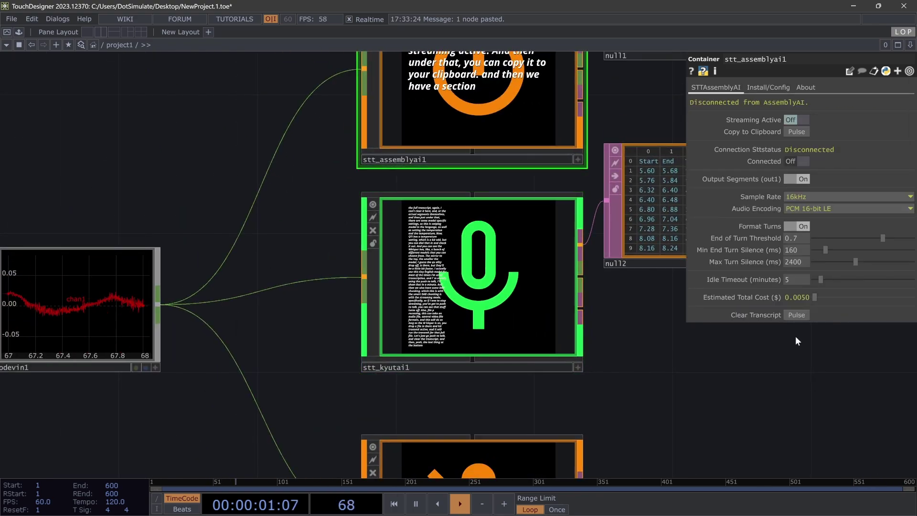
left_click(795, 314)
left_click(581, 311)
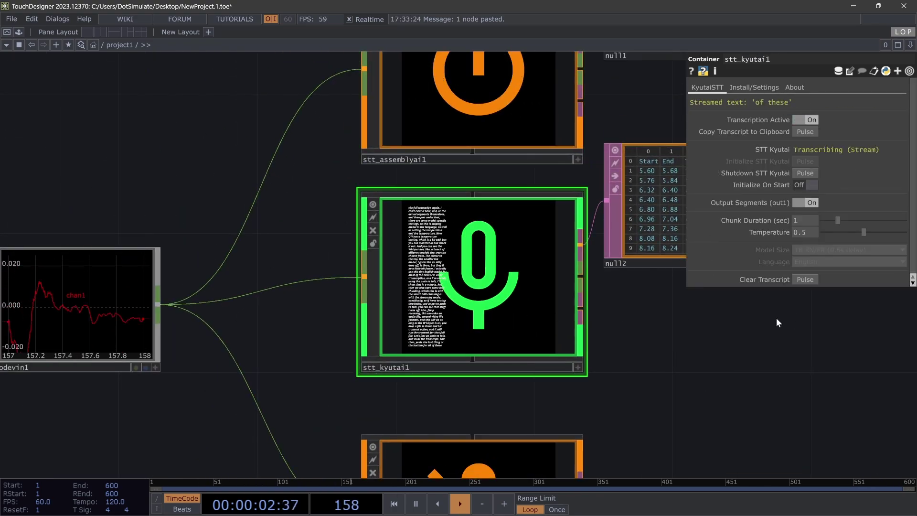
Clear the transcript of stt_kyutai1 and attach a Null CHOP to its channel output, below null2
left_click(799, 281)
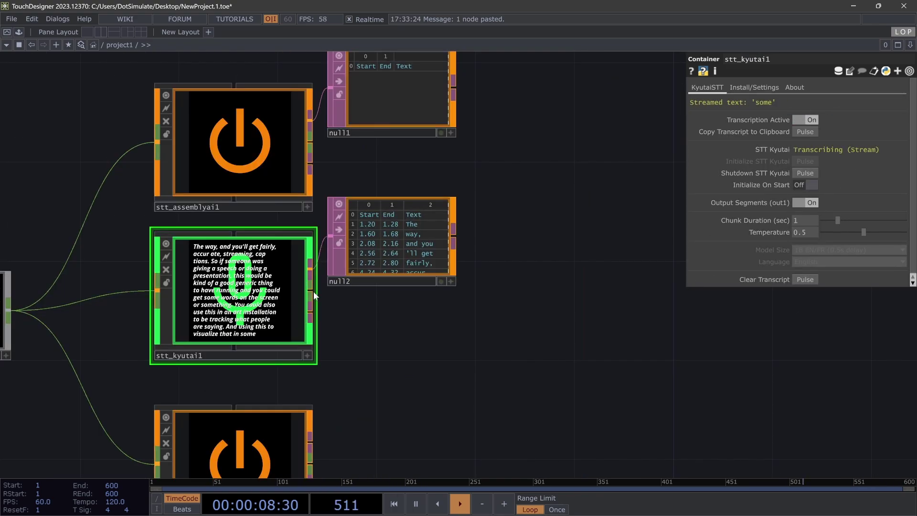
key("Tab")
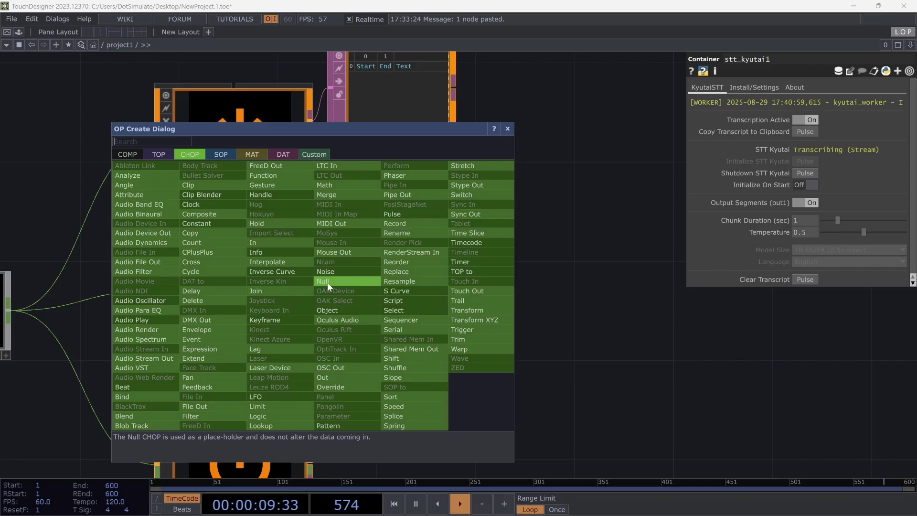
left_click(327, 282)
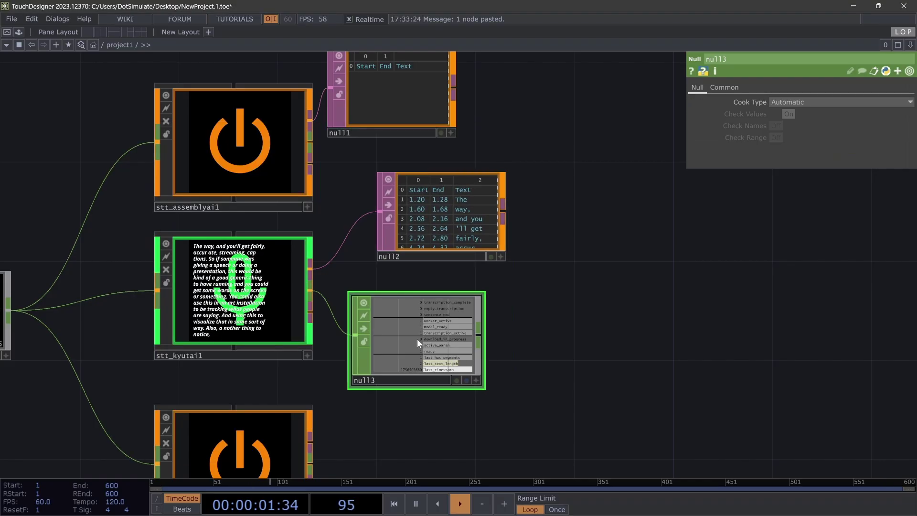
scroll(417, 339, "up", 5)
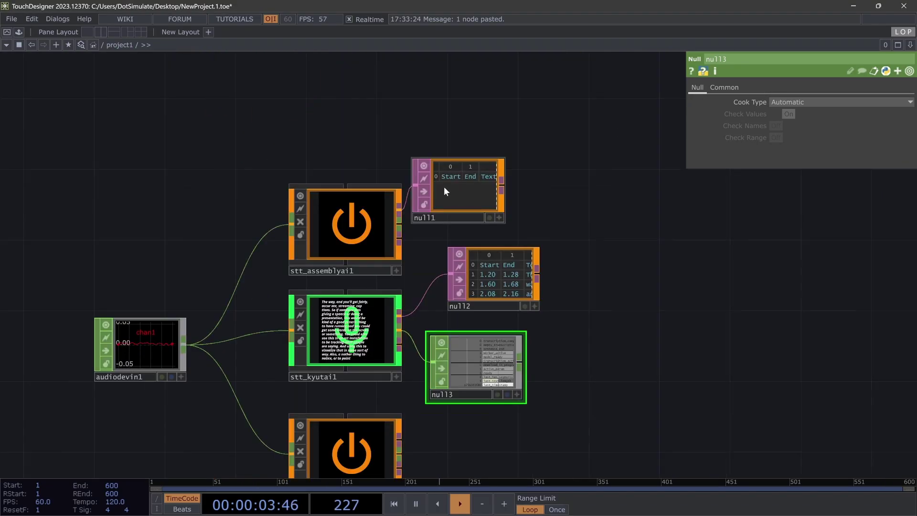
Move null1 higher up and attach a Null CHOP to the channel output of stt_assemblyai1
left_click_drag(444, 191, 462, 121)
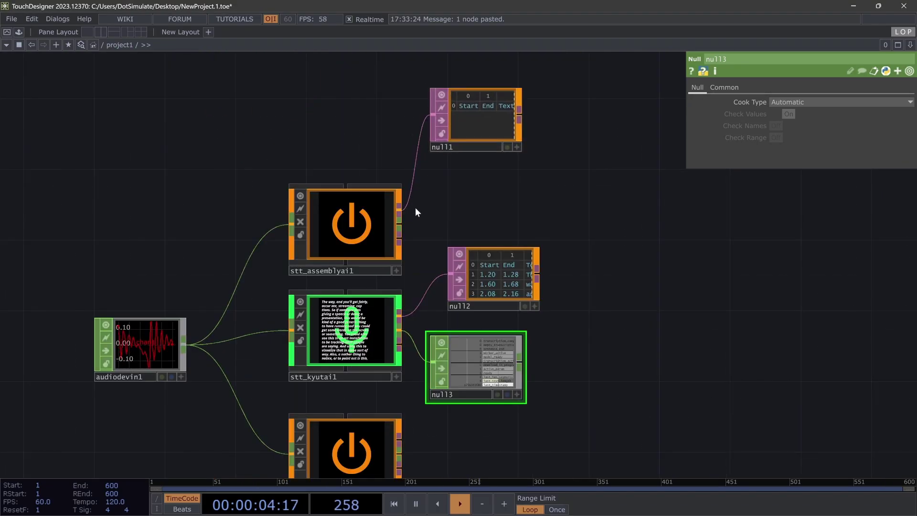
right_click(402, 223)
left_click(438, 202)
left_click(556, 186)
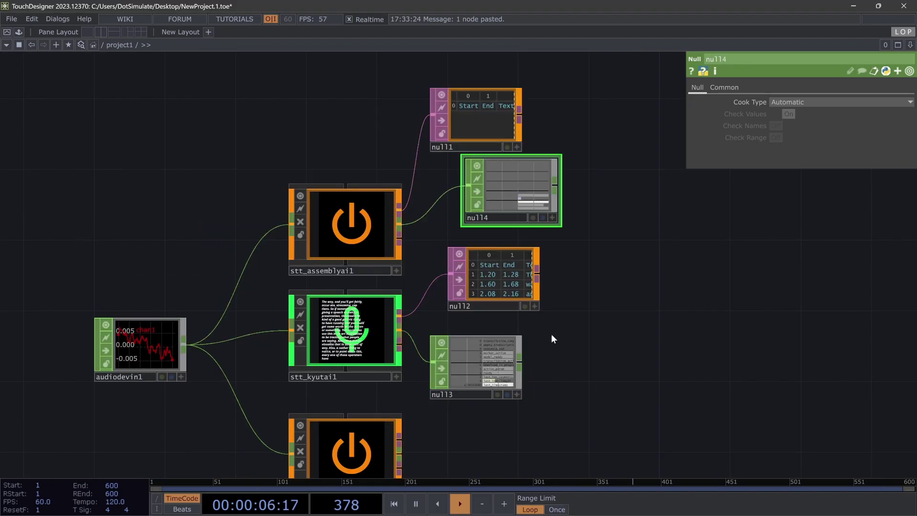
Attach a Null CHOP to the channel output of stt_whisper1
scroll(443, 345, "down", 5)
right_click(390, 340)
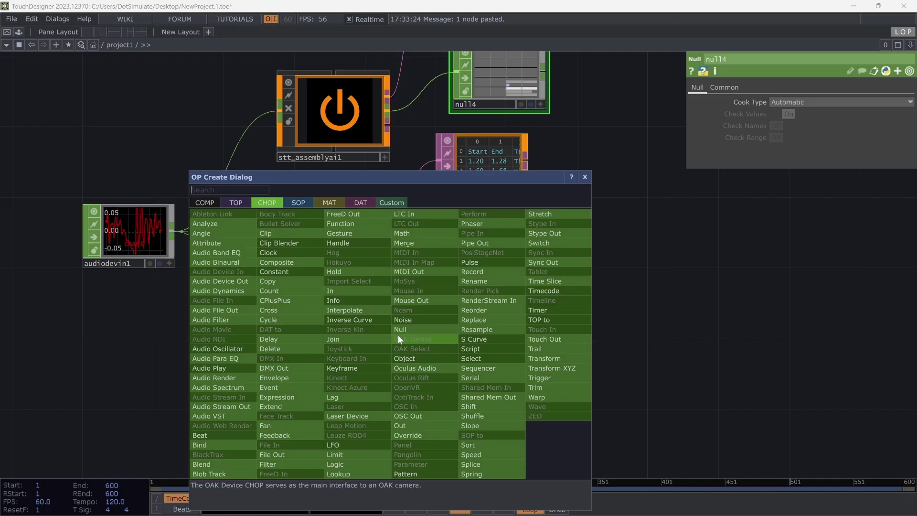
left_click(397, 335)
left_click(482, 365)
Connect stt_assemblyai1 to its streaming service and initialize the Whisper engine of stt_whisper1
left_click(345, 111)
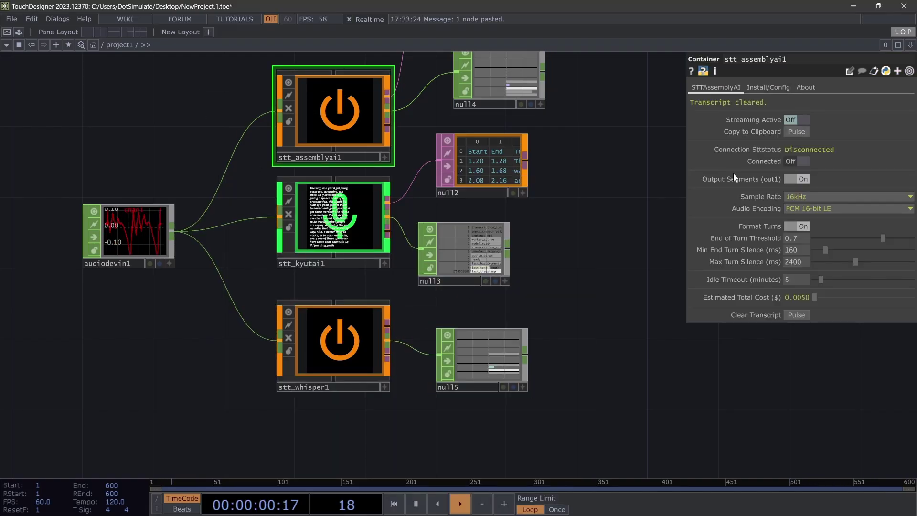
left_click(790, 160)
left_click(368, 343)
left_click(807, 161)
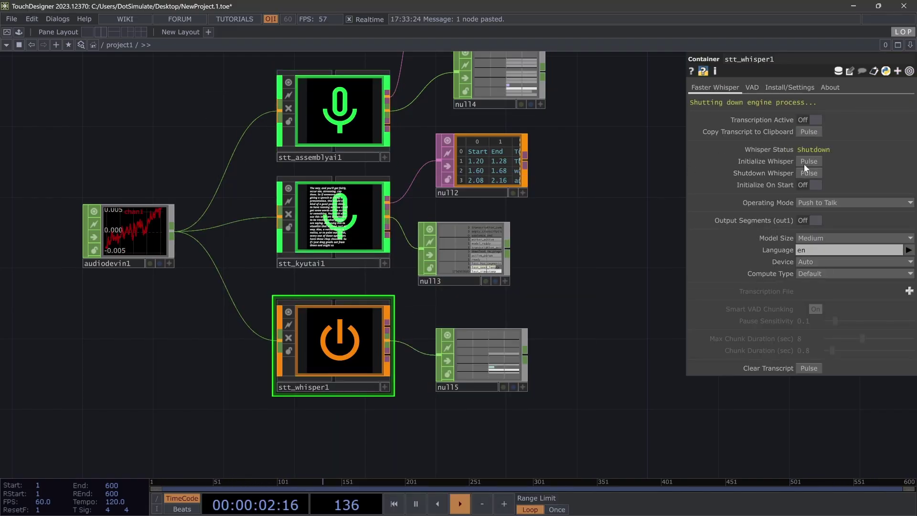
Examine the transcription status channels of stt_assemblyai1 in null4
left_click_drag(601, 190, 641, 247)
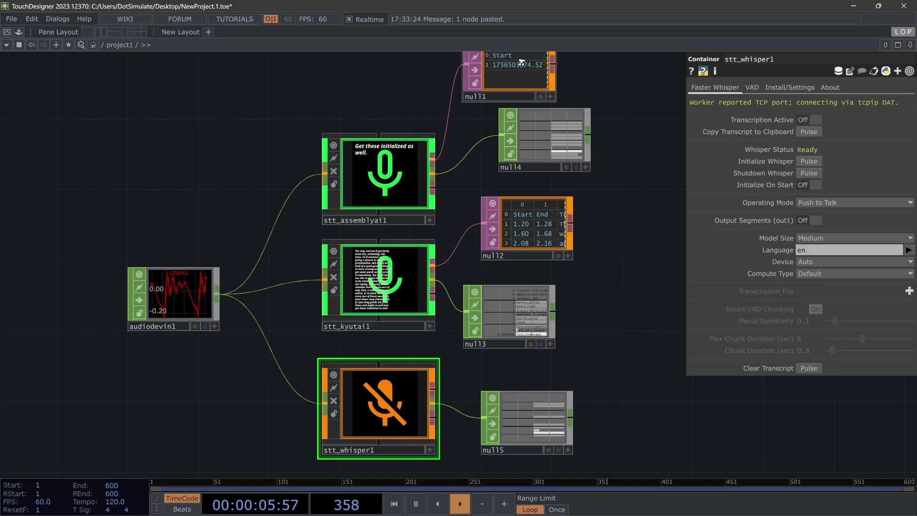
scroll(577, 175, "up", 5)
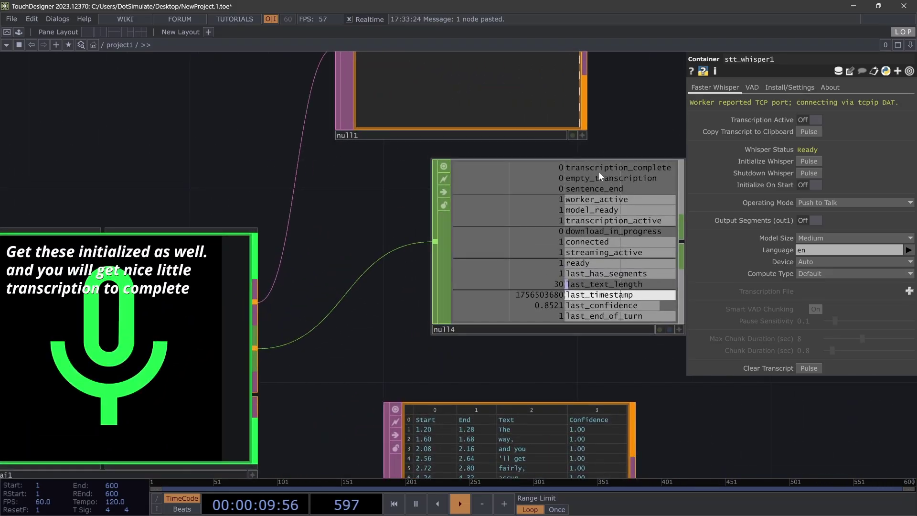
scroll(559, 193, "down", 5)
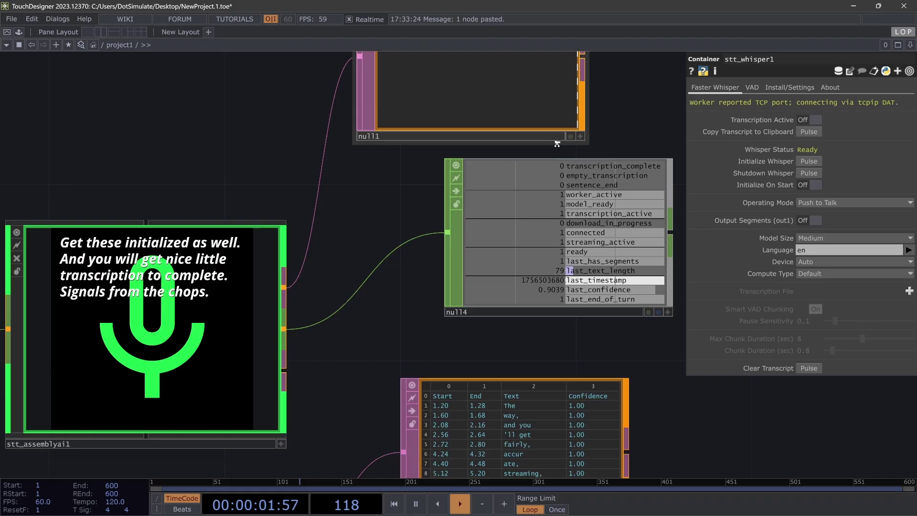
scroll(455, 365, "up", 4)
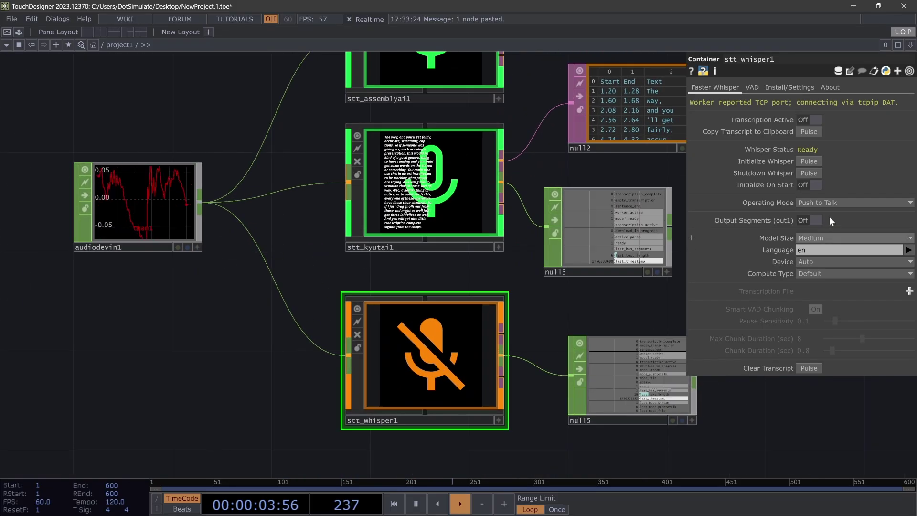
Set the Operating Mode of stt_whisper1 to Stream (Live) and turn on Transcription Active
left_click(817, 203)
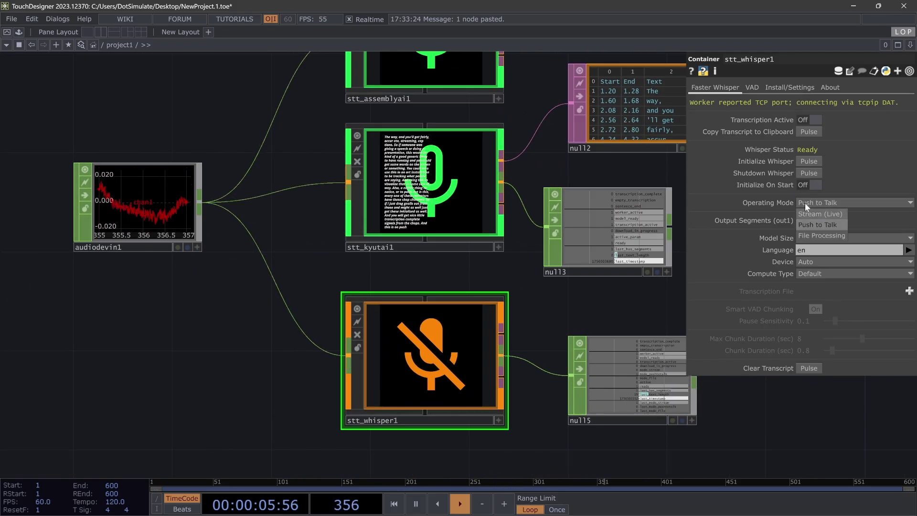
left_click(805, 202)
left_click(810, 120)
scroll(573, 325, "up", 6)
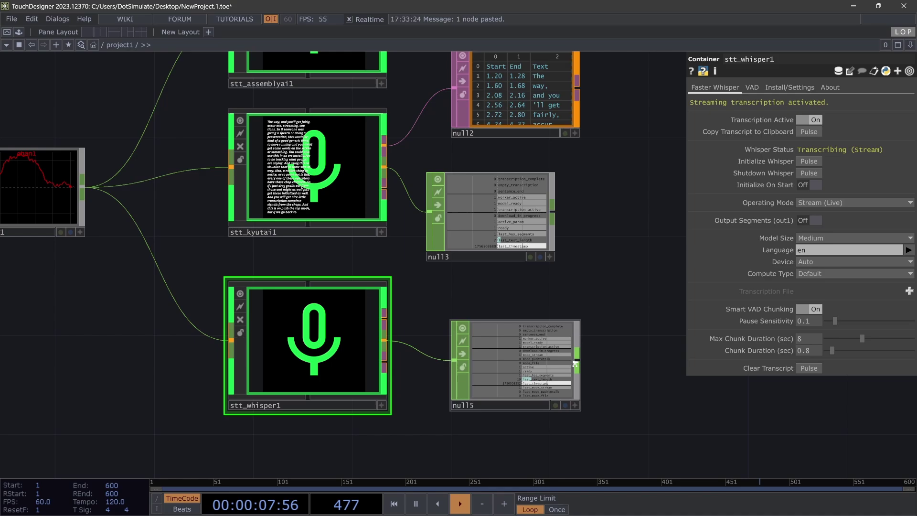
Examine the status channels of stt_whisper1 in null5 and the segments and channels of stt_kyutai1 in null2 and null3
scroll(497, 339, "down", 10)
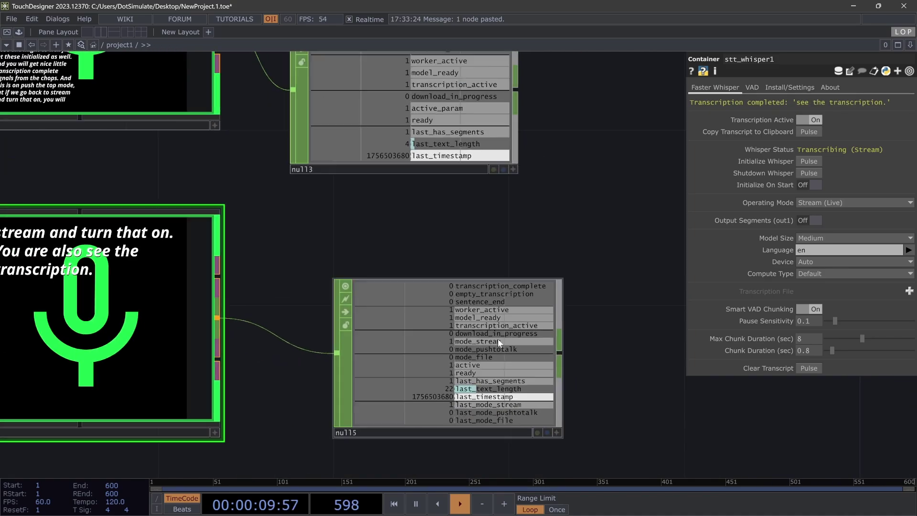
scroll(572, 405, "down", 2)
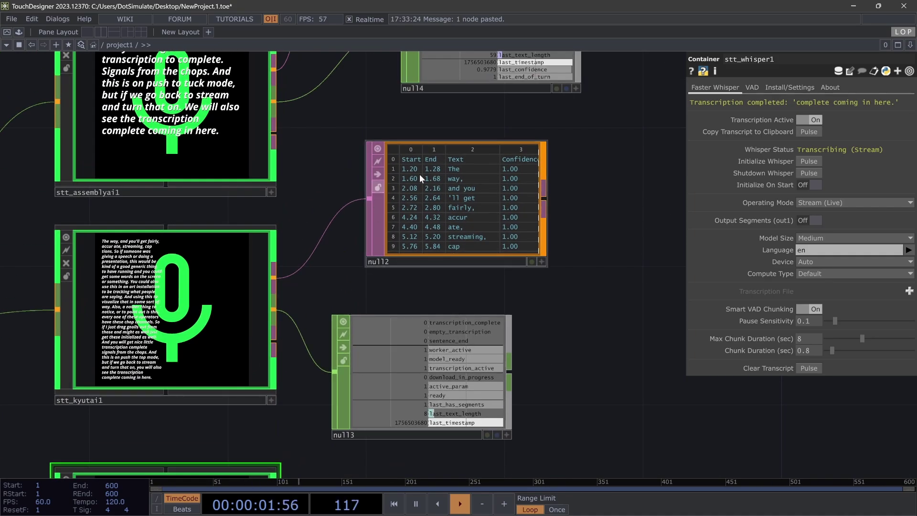
scroll(195, 371, "up", 4)
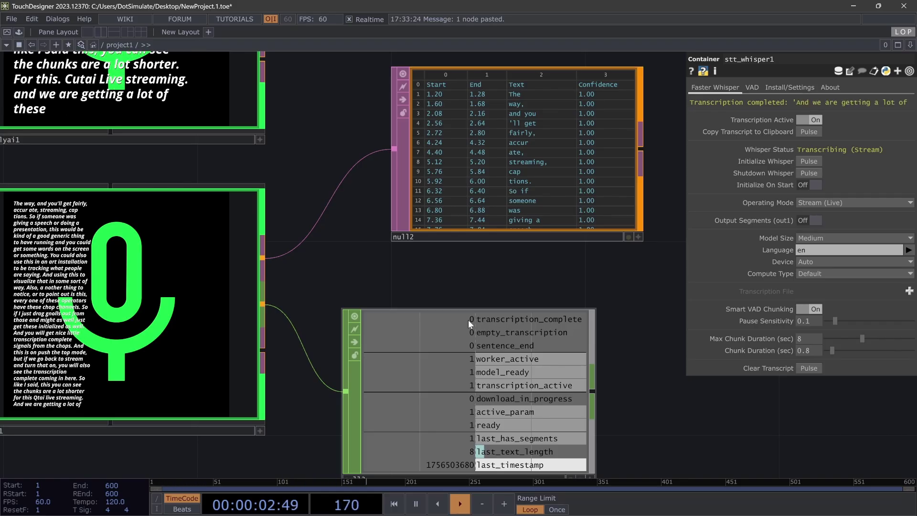
scroll(430, 134, "down", 3)
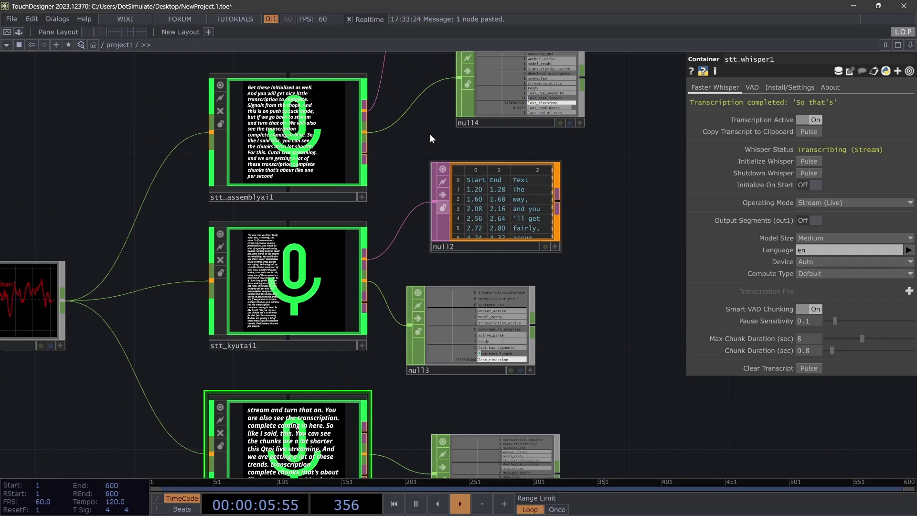
Select stt_assemblyai1 and examine the length of its transcribed segments in null1
left_click_drag(429, 134, 462, 270)
scroll(403, 174, "up", 3)
scroll(402, 175, "down", 2)
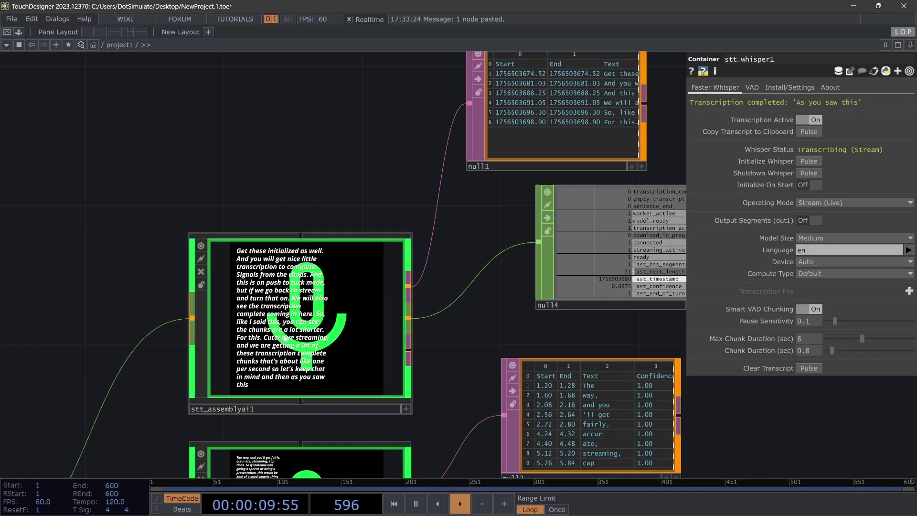
left_click(270, 334)
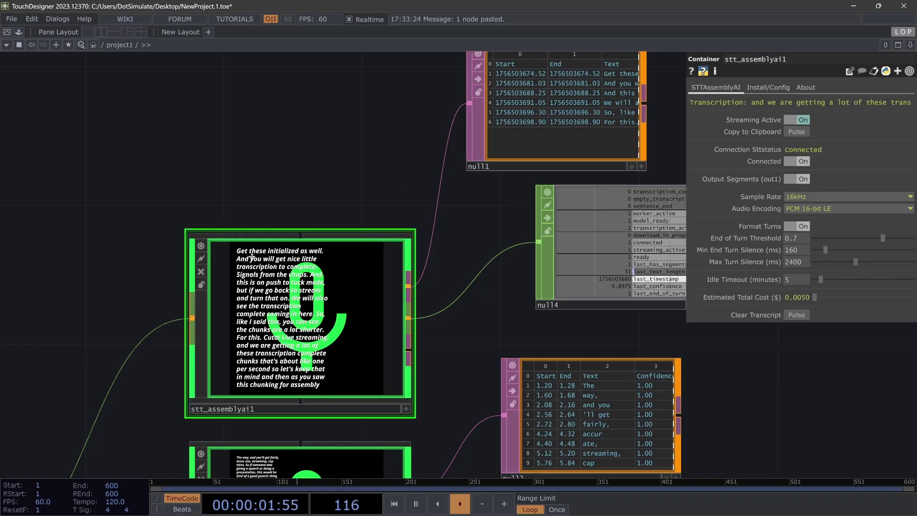
scroll(420, 266, "up", 4)
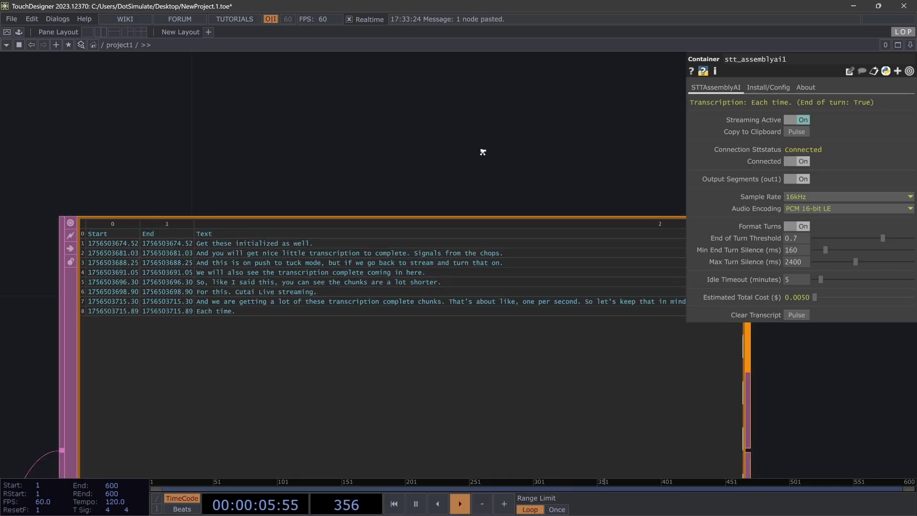
scroll(481, 150, "down", 4)
left_click_drag(394, 357, 405, 106)
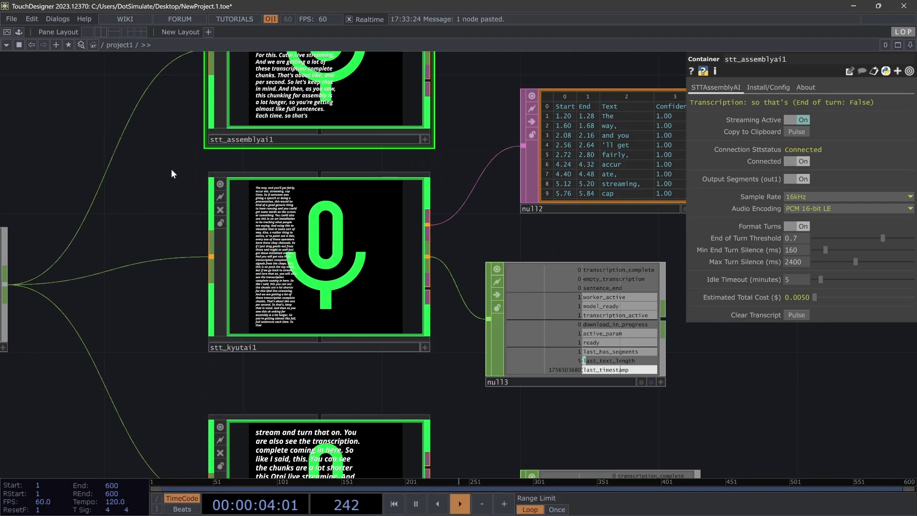
Review the live transcript of stt_kyutai1, and clear the transcript of stt_assemblyai1
left_click(294, 224)
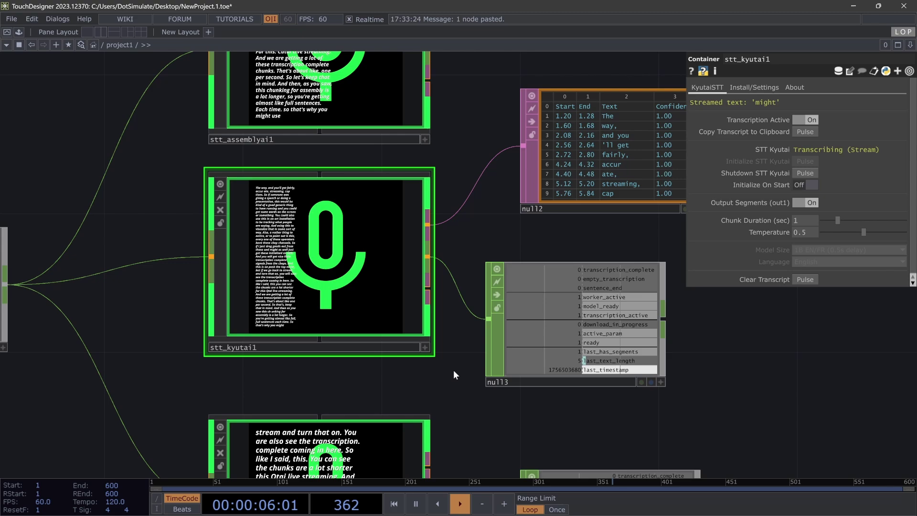
left_click_drag(454, 369, 481, 440)
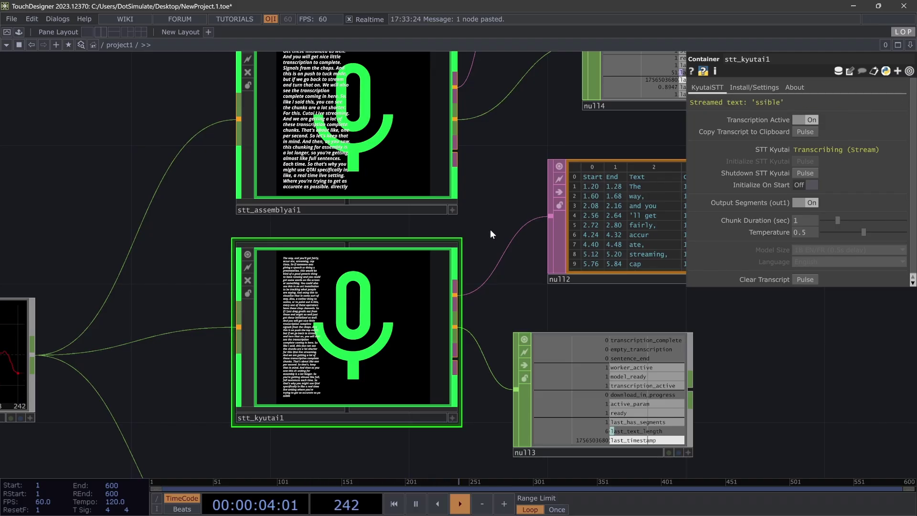
scroll(408, 329, "up", 5)
left_click(408, 328)
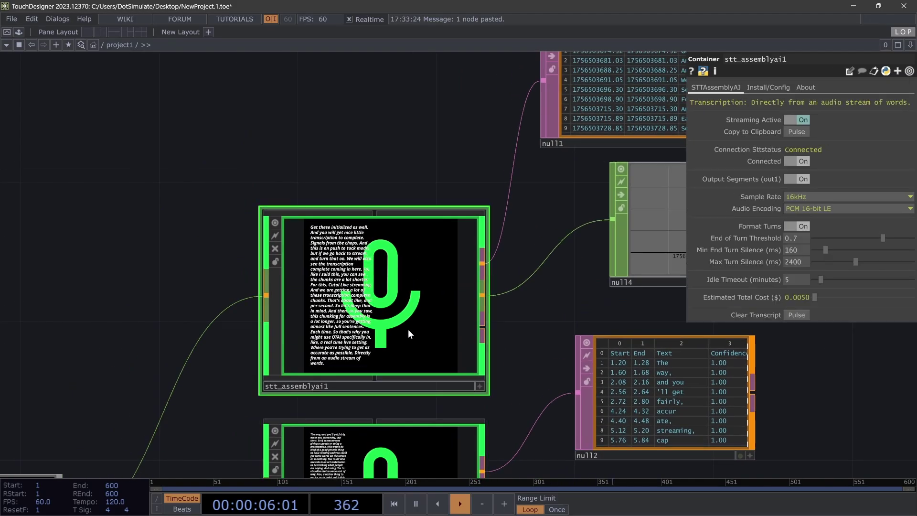
scroll(359, 337, "up", 2)
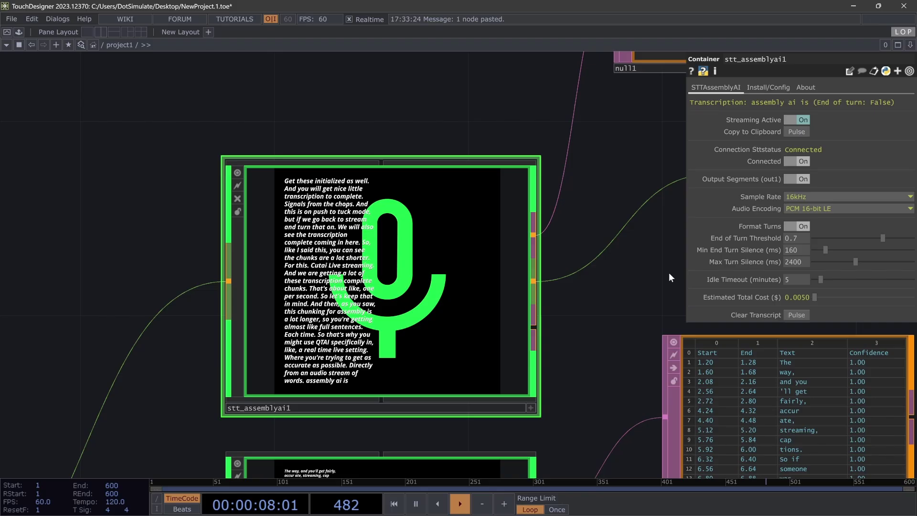
left_click(802, 315)
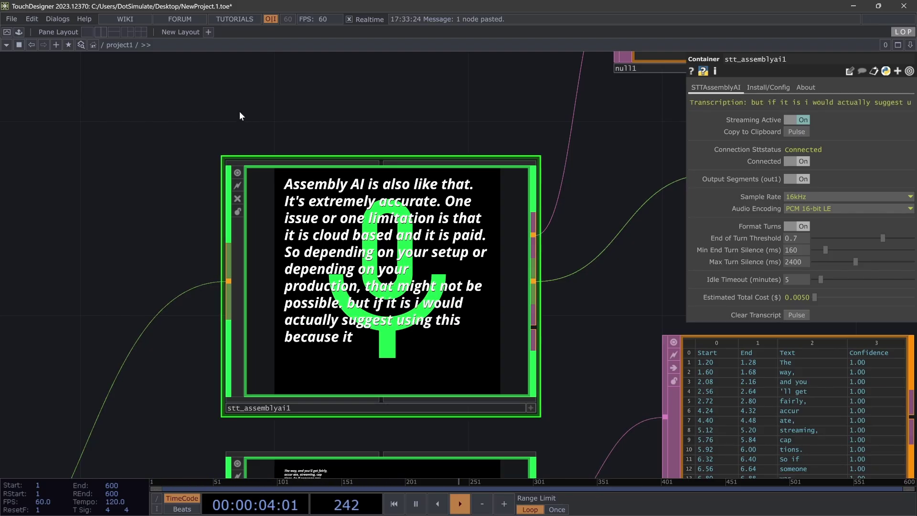
Select stt_whisper1, stt_kyutai1 and stt_assemblyai1 in turn to compare their model parameters and live transcripts
scroll(285, 109, "down", 5)
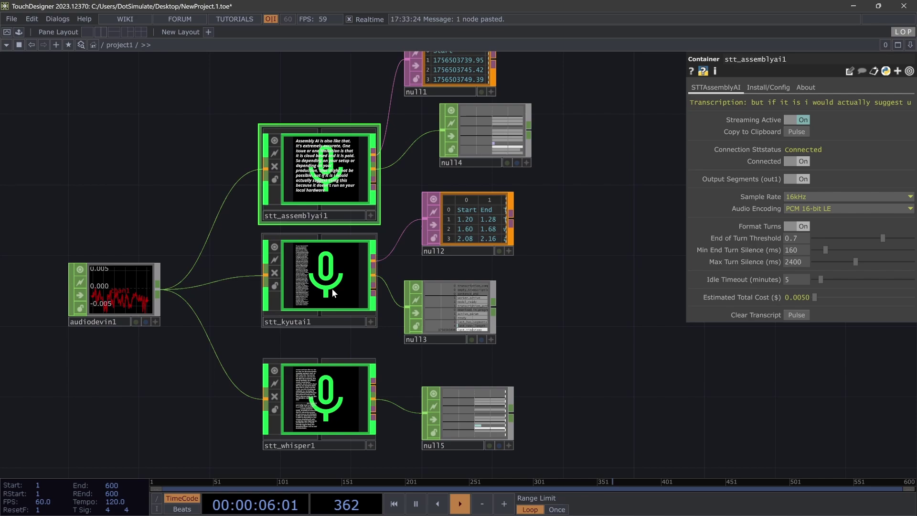
left_click(299, 433)
left_click_drag(256, 345, 383, 448)
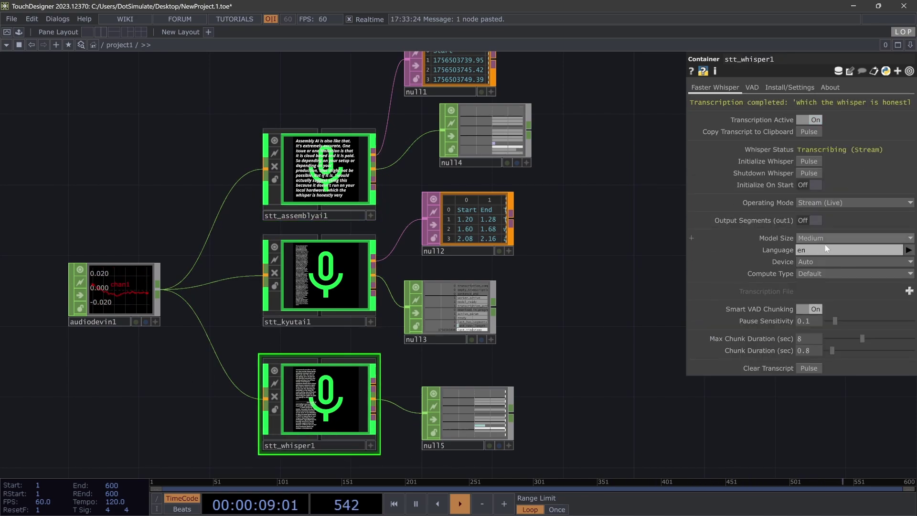
left_click(291, 279)
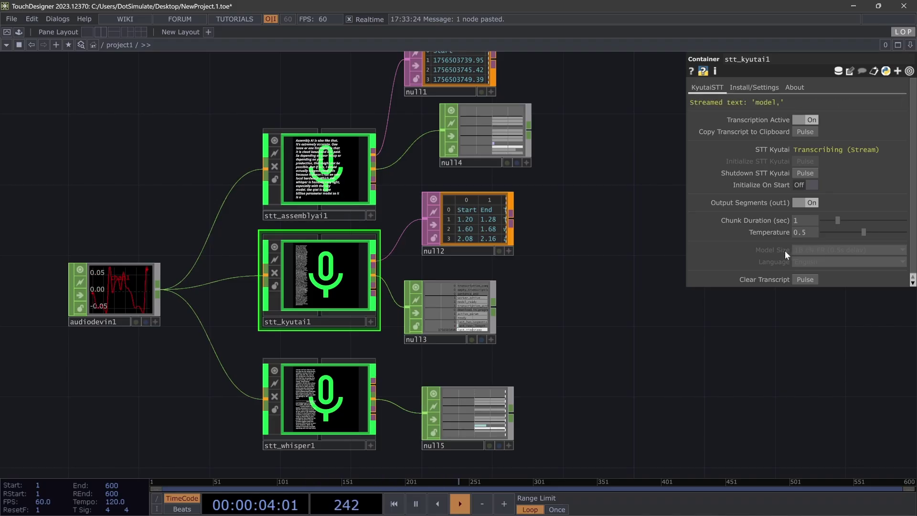
left_click(268, 142)
scroll(269, 141, "up", 7)
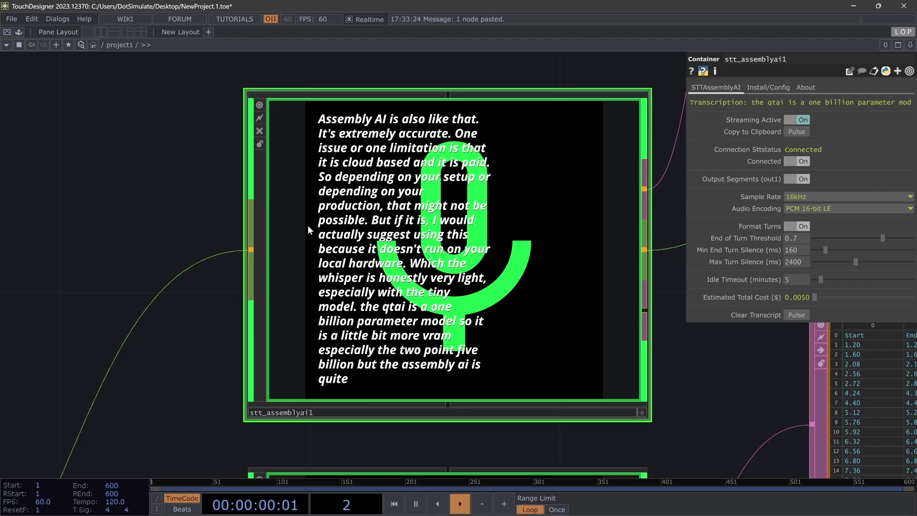
scroll(390, 219, "down", 5)
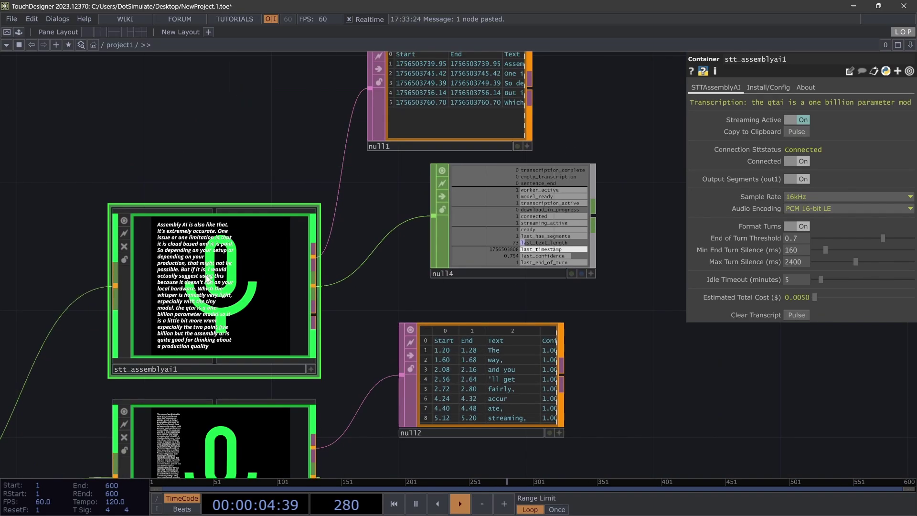
Place null1 directly above null4 and read its AssemblyAI segment rows
left_click_drag(373, 170, 400, 219)
left_click_drag(480, 130, 506, 97)
scroll(532, 91, "up", 5)
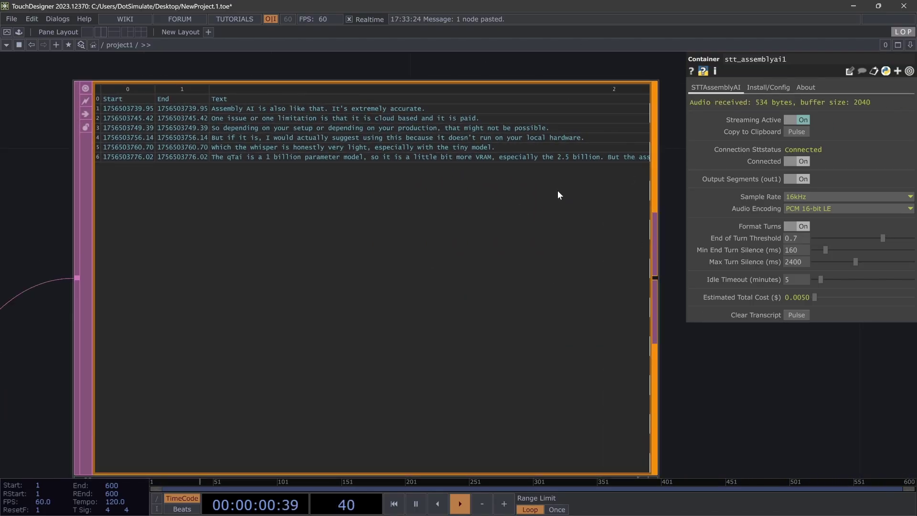
scroll(566, 156, "down", 5)
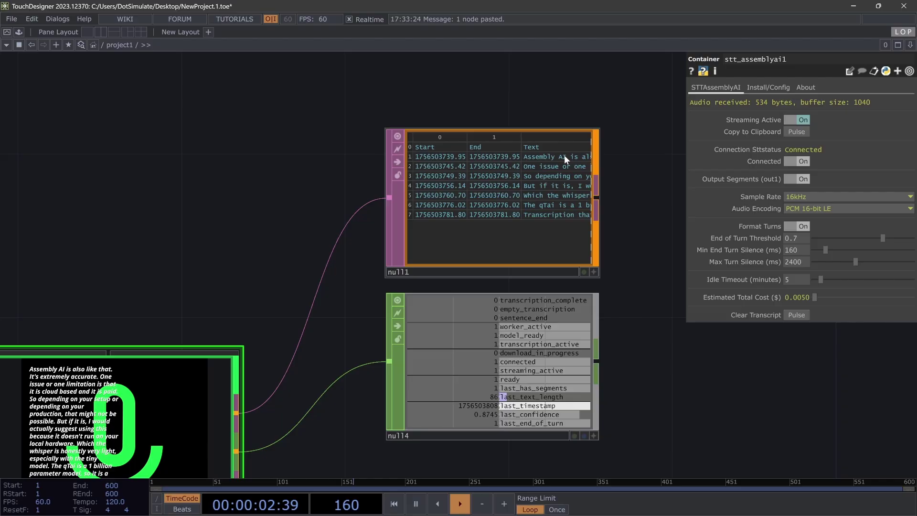
Deactivate live transcription on stt_whisper1 and clear its transcript
scroll(564, 154, "down", 3)
left_click_drag(360, 255, 361, 191)
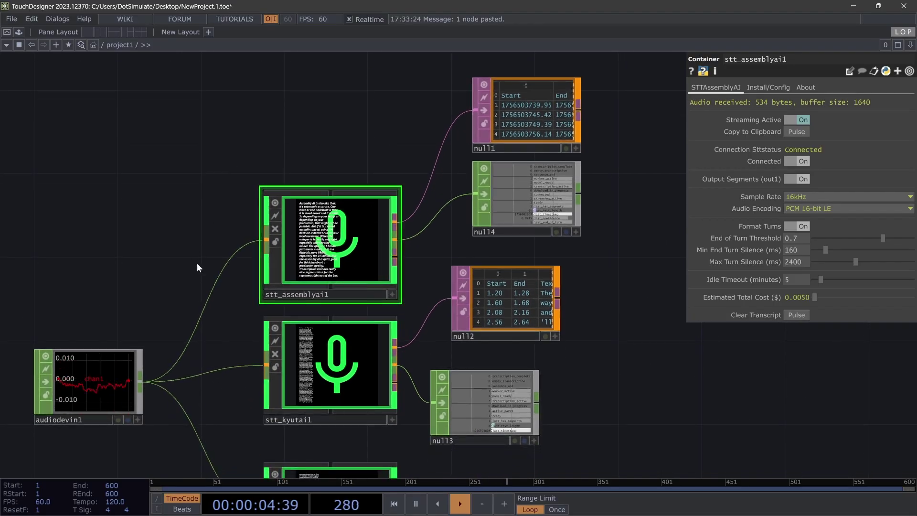
left_click_drag(193, 333, 311, 205)
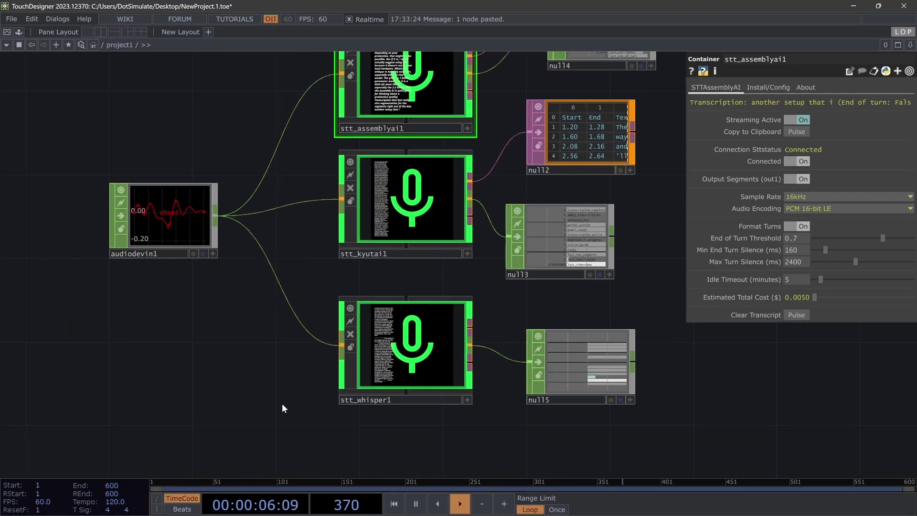
left_click(432, 359)
scroll(401, 383, "up", 3)
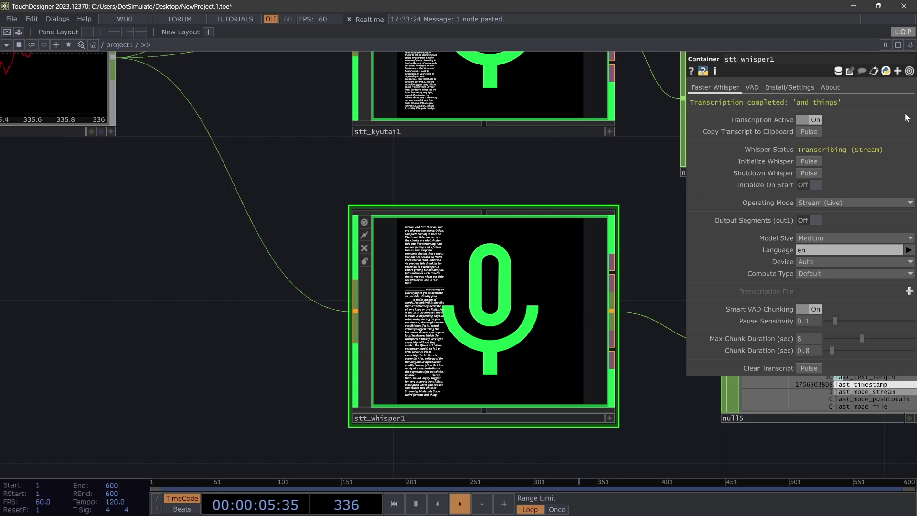
left_click(809, 120)
left_click_drag(490, 321, 510, 224)
scroll(468, 412, "down", 2)
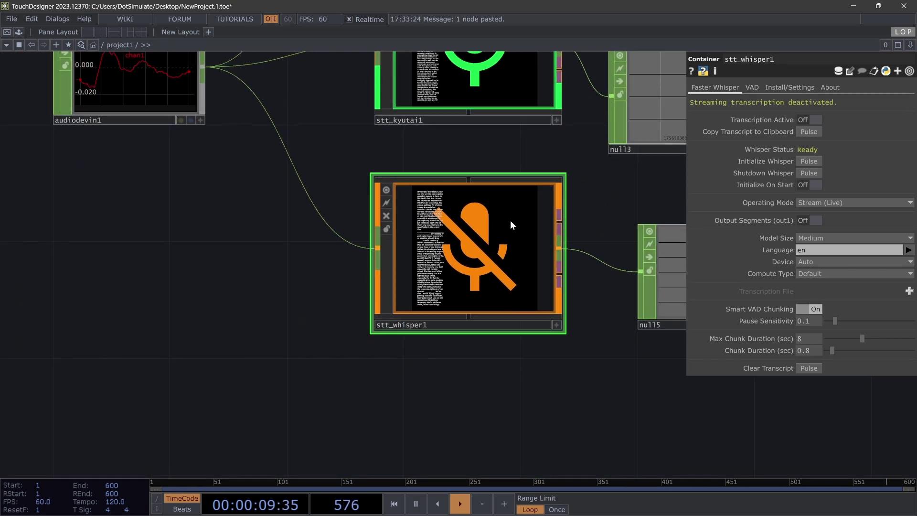
scroll(510, 224, "up", 3)
left_click(801, 367)
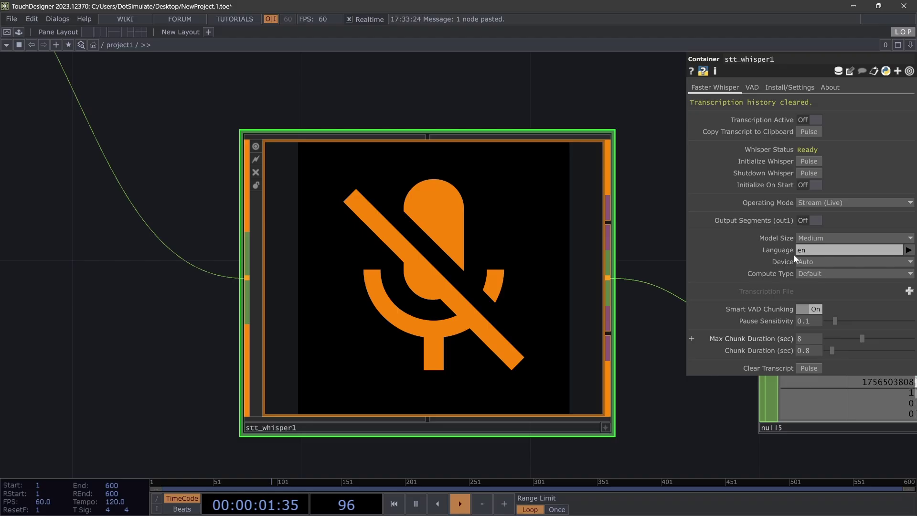
Set stt_whisper1's operating mode to Push to Talk, then record a short spoken test and read the transcript
left_click(811, 202)
left_click(815, 221)
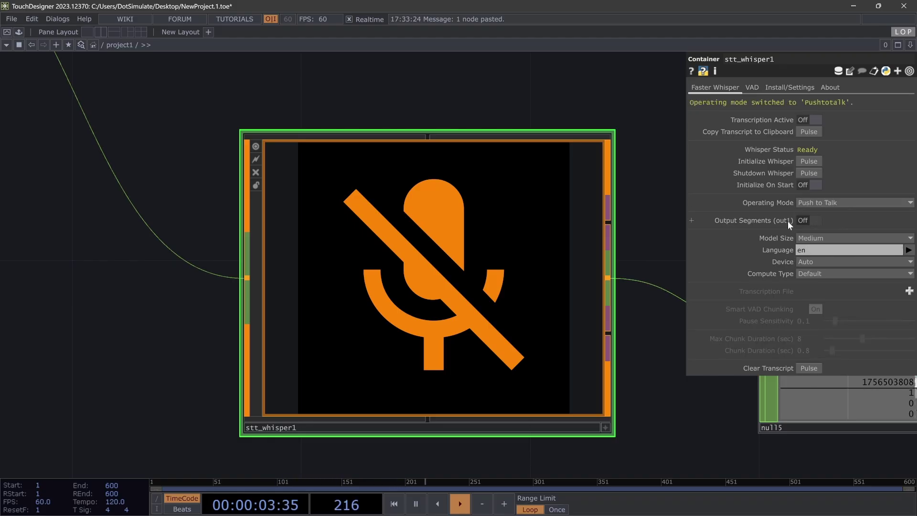
scroll(534, 287, "down", 2)
left_click(810, 121)
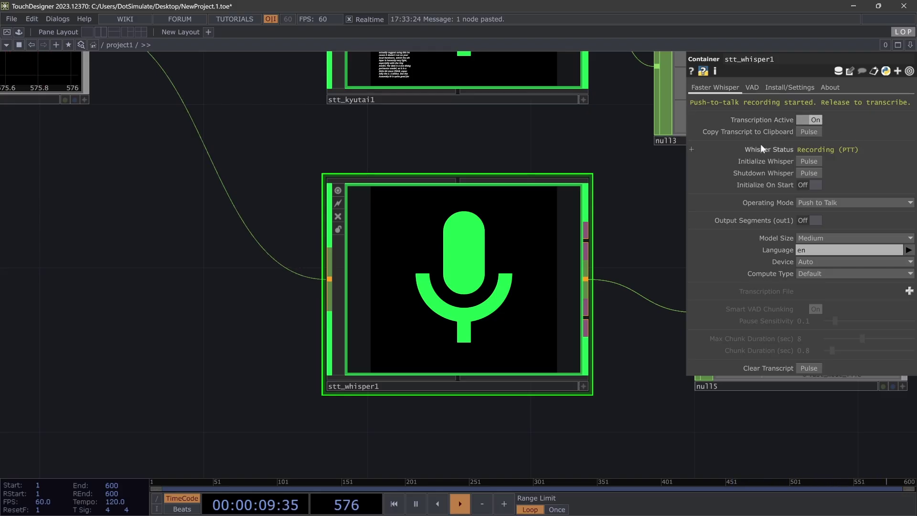
left_click(810, 121)
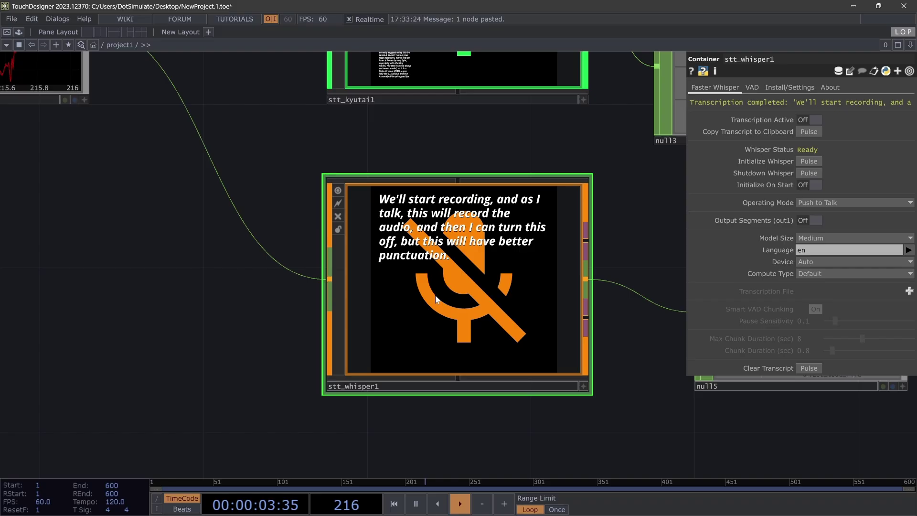
scroll(540, 305, "down", 4)
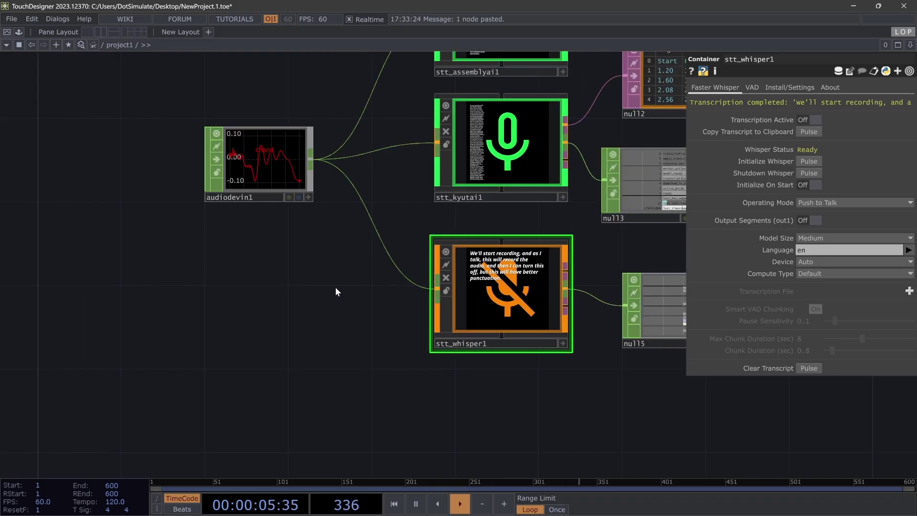
scroll(539, 293, "up", 4)
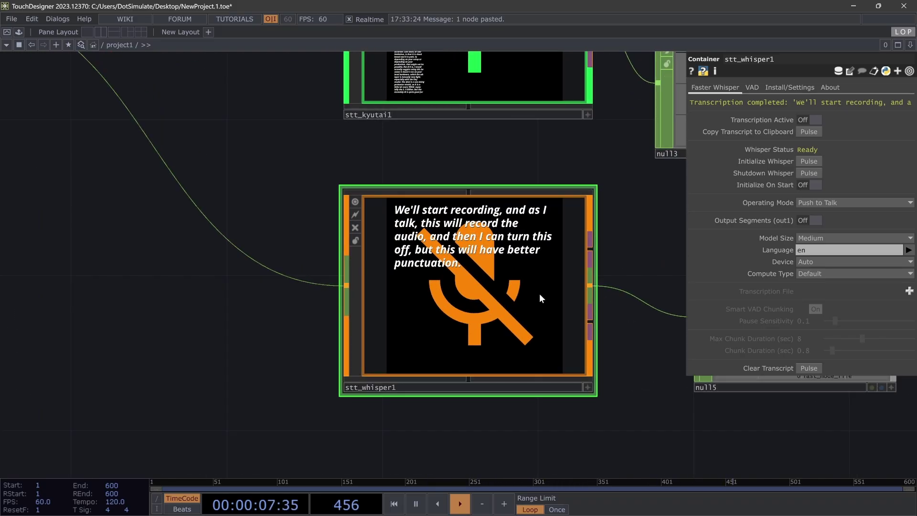
scroll(536, 290, "down", 3)
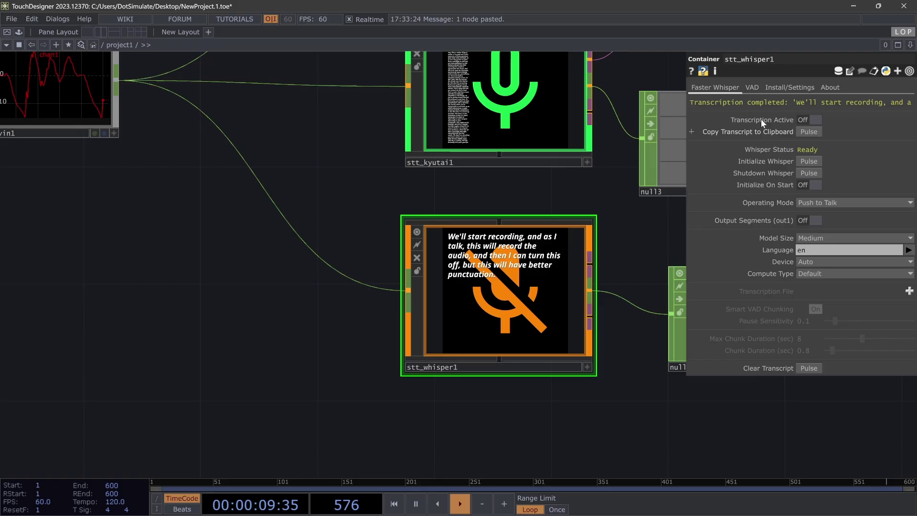
Add a Silero VAD operator from the LOP family in the empty area before stt_whisper1
key("Tab")
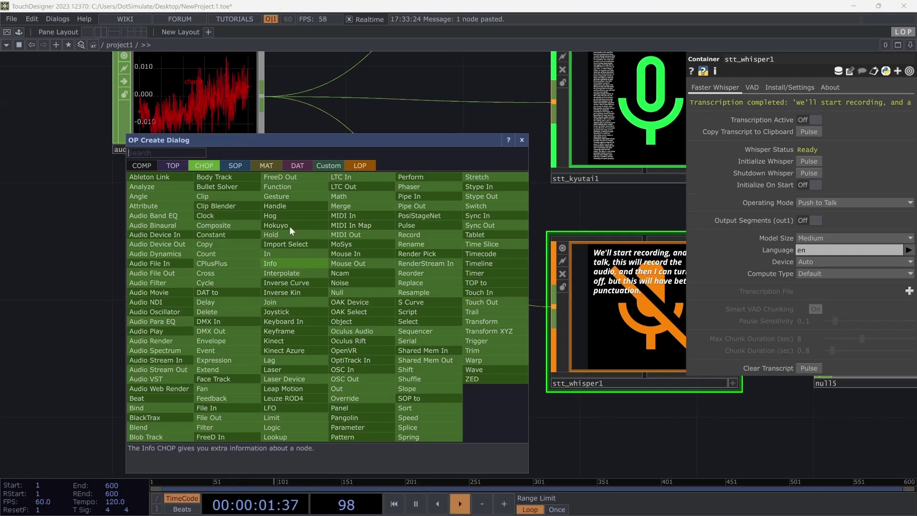
left_click(363, 167)
left_click(273, 309)
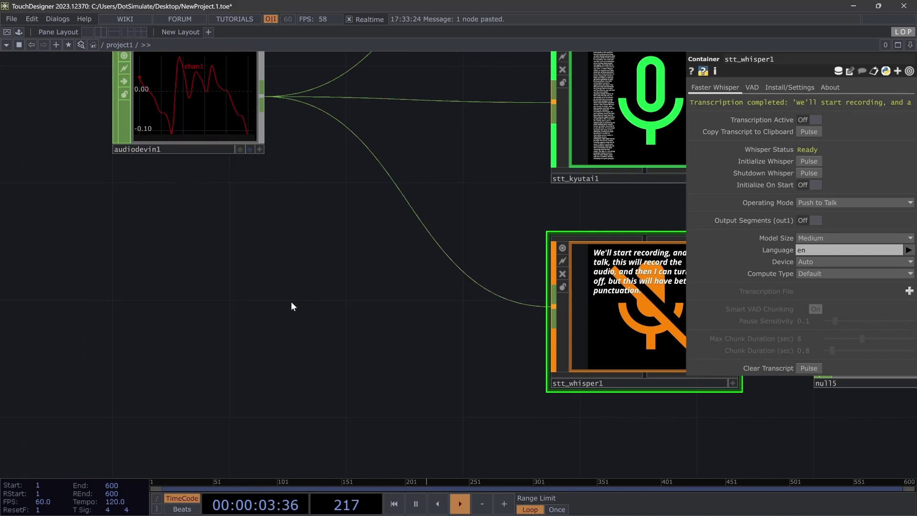
left_click(383, 352)
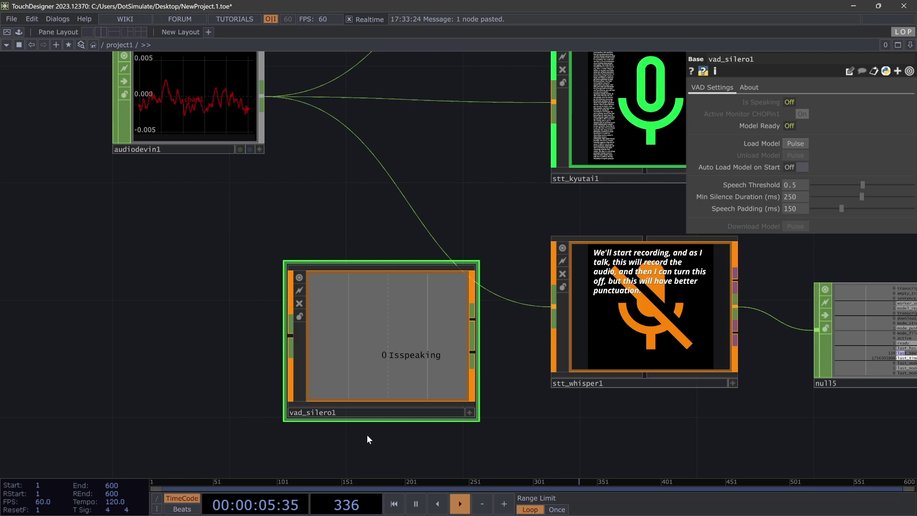
Feed audiodevin1 into vad_silero1 and space the two operators apart from the speech-to-text column
scroll(336, 376, "down", 2)
left_click_drag(305, 344, 267, 204)
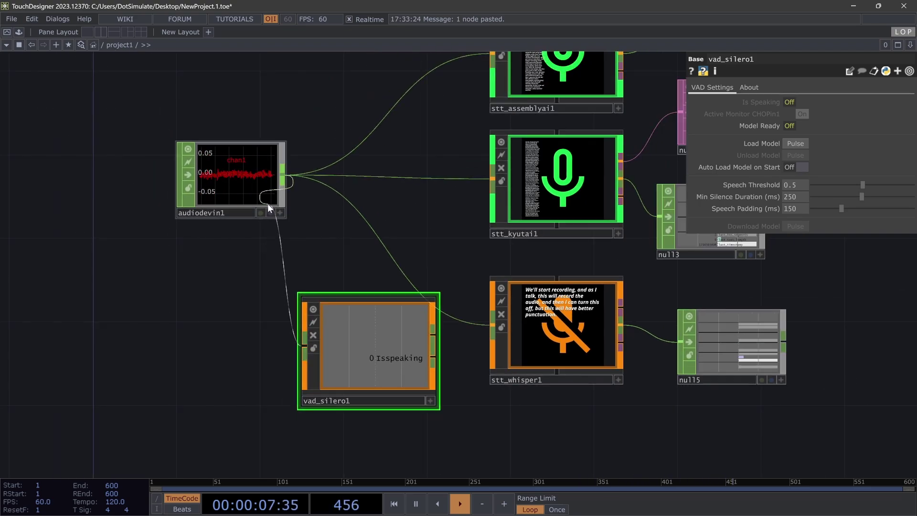
left_click_drag(215, 177, 153, 155)
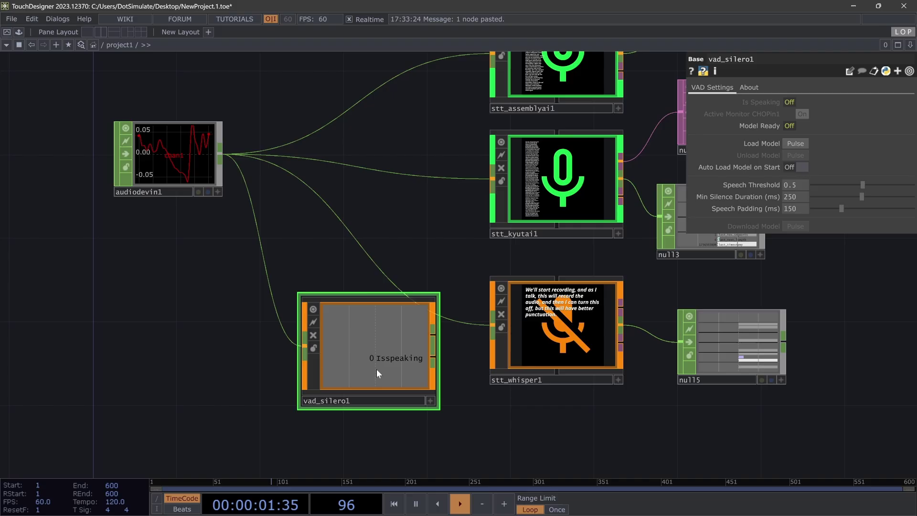
left_click_drag(376, 369, 288, 342)
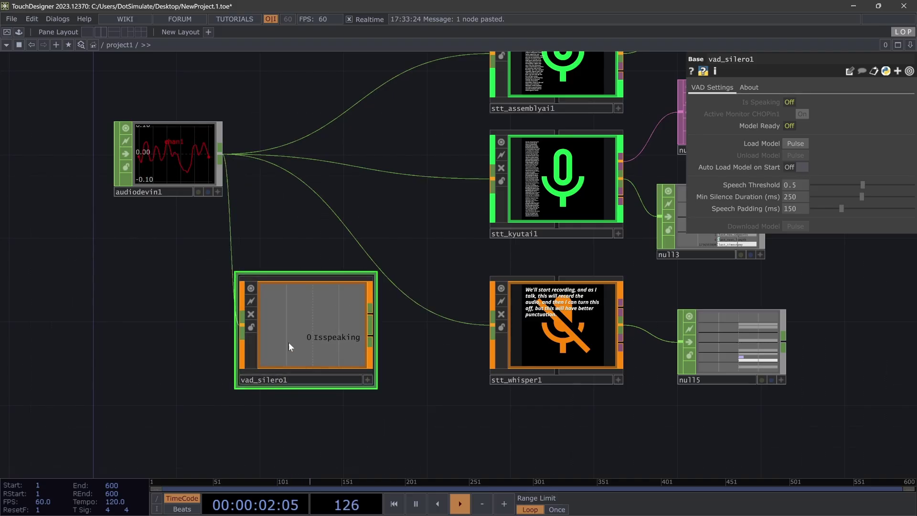
Attach a Null CHOP to each vad_silero1 output, one for the Isspeaking channel and one for the audio
right_click(375, 336)
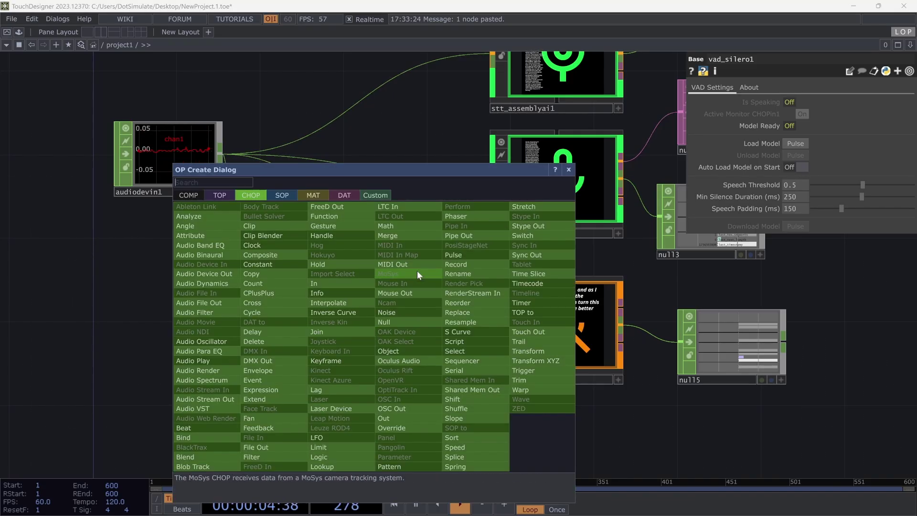
left_click(387, 320)
left_click(475, 413)
key("Tab")
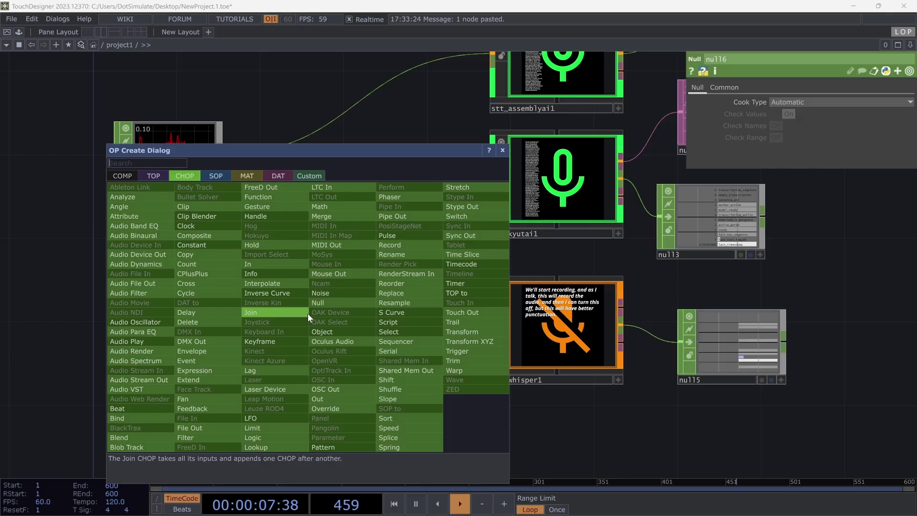
left_click(329, 301)
left_click(386, 301)
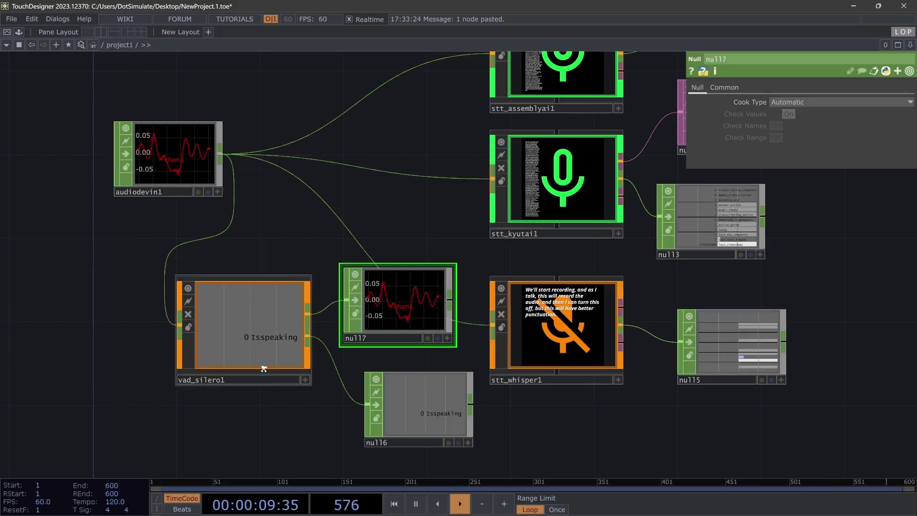
Connect null7 to stt_whisper1's audio input in place of audiodevin1, adjusting stt_whisper1's position to make room
scroll(260, 358, "up", 5)
scroll(249, 340, "down", 3)
scroll(257, 176, "down", 2)
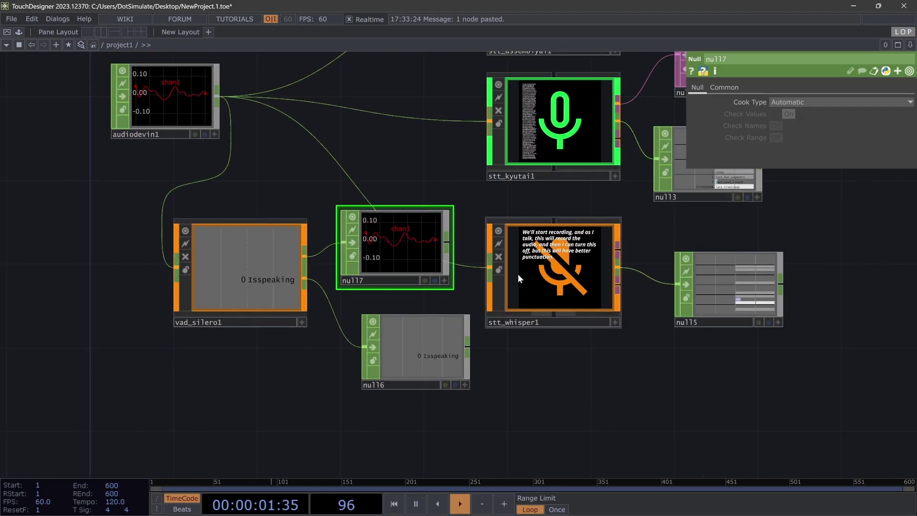
left_click_drag(518, 274, 560, 262)
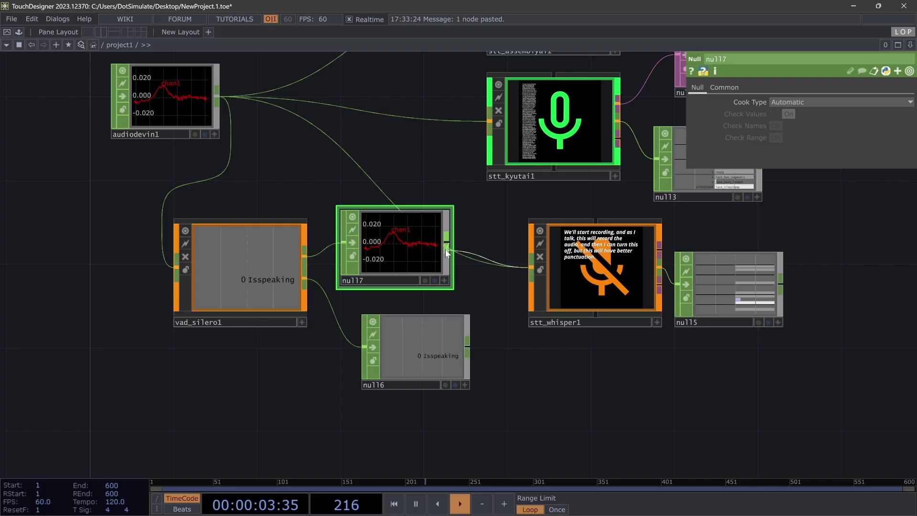
left_click_drag(445, 249, 531, 266)
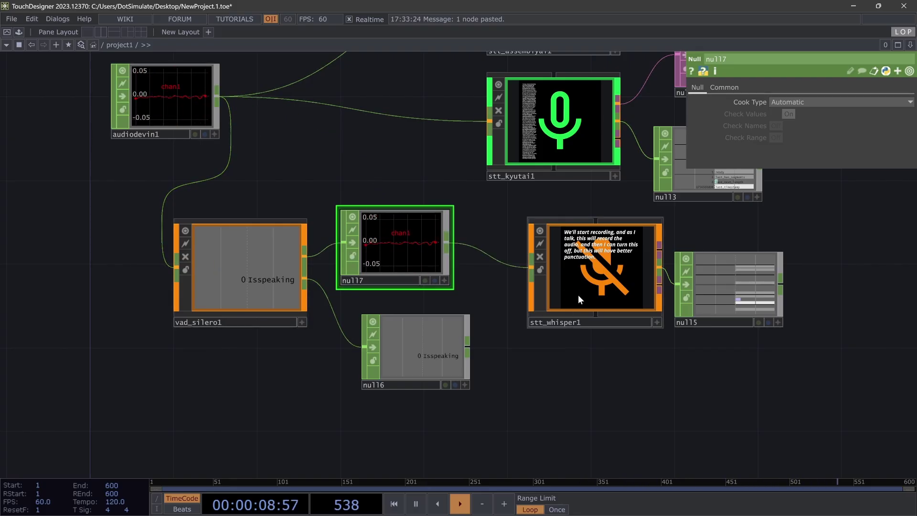
left_click_drag(579, 296, 557, 295)
Align null6 beneath null7 and link its Isspeaking channel to stt_whisper1's Transcription Active as a CHOP reference
left_click_drag(430, 357, 405, 358)
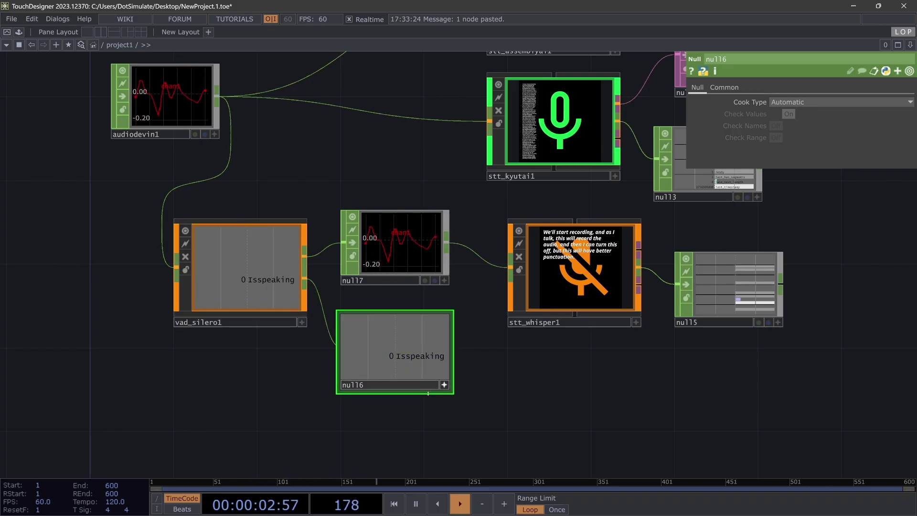
left_click_drag(415, 356, 729, 122)
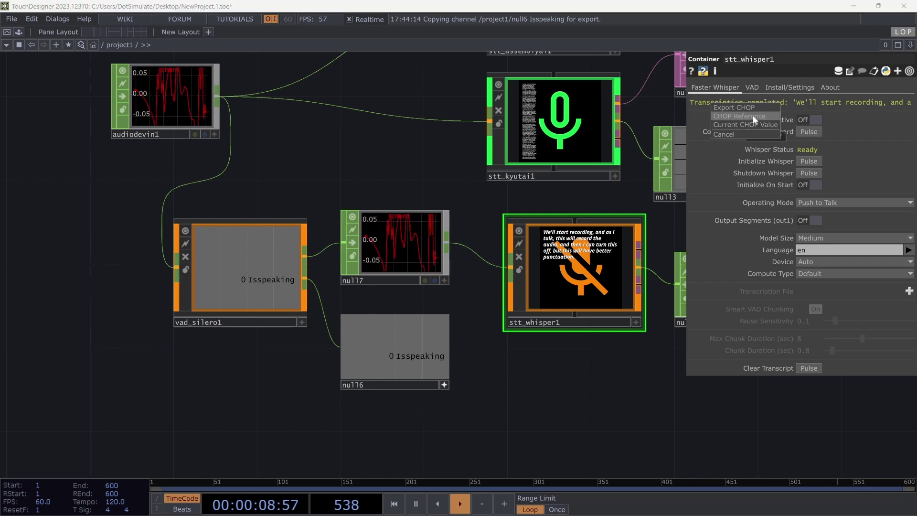
left_click(753, 115)
Load the model in vad_silero1 and check the speech-triggered transcript in stt_whisper1
left_click(253, 265)
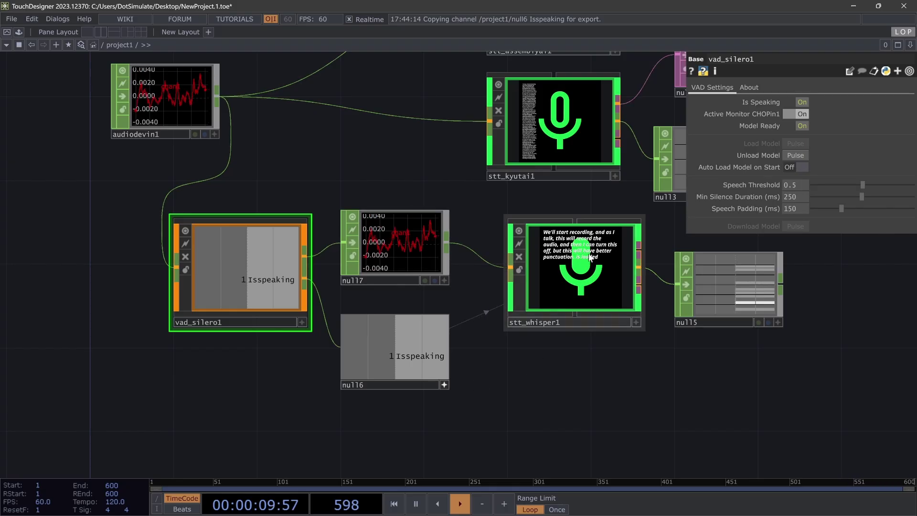
left_click(615, 266)
scroll(609, 275, "up", 5)
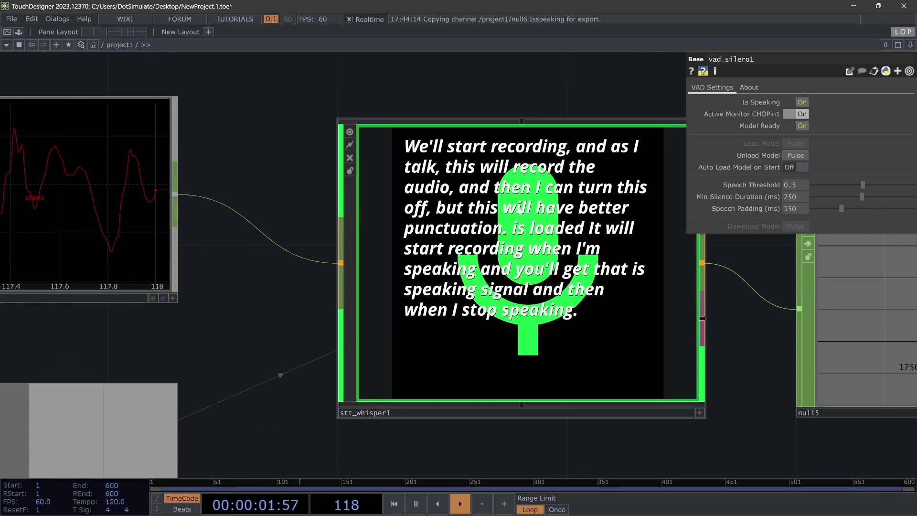
Move null5 to a lower spot clear of stt_whisper1
scroll(525, 232, "down", 5)
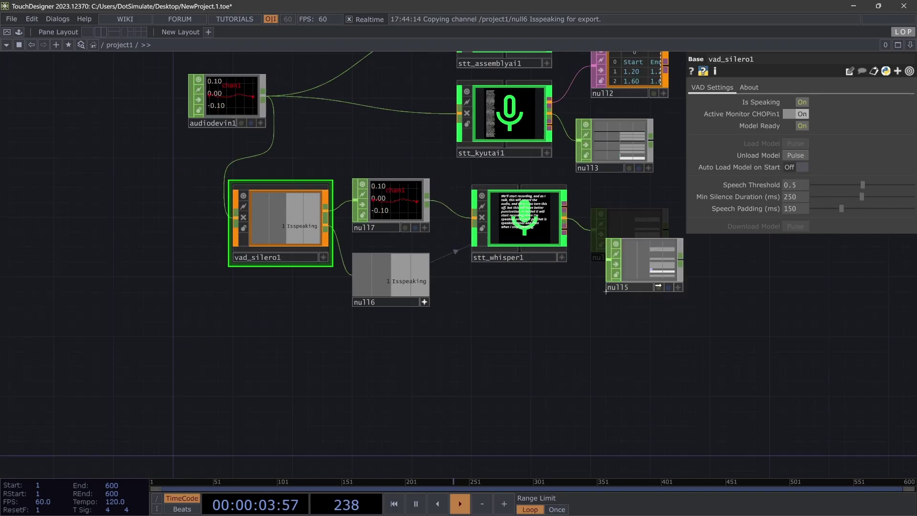
scroll(549, 228, "up", 3)
scroll(550, 228, "down", 4)
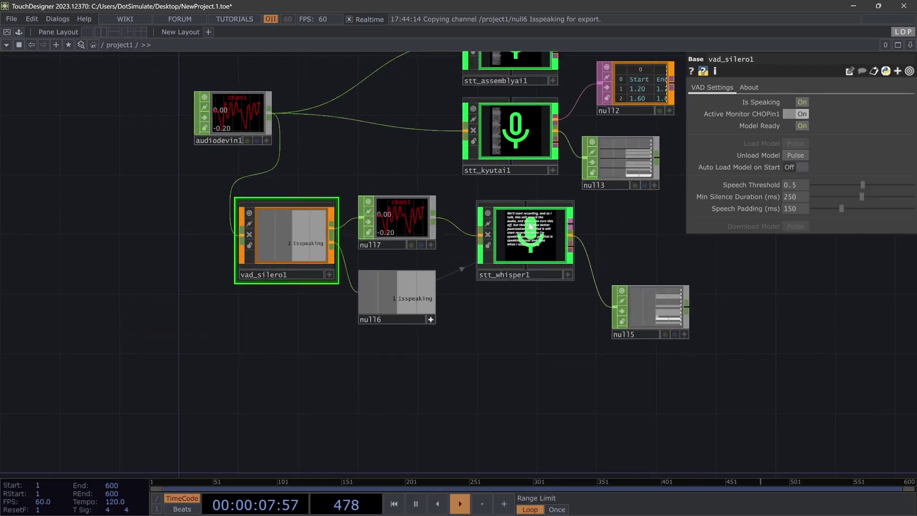
Examine the speech-triggered transcript of stt_whisper1 and how it follows the Isspeaking signal
scroll(518, 234, "up", 4)
scroll(518, 234, "down", 2)
scroll(514, 220, "up", 4)
scroll(507, 200, "down", 5)
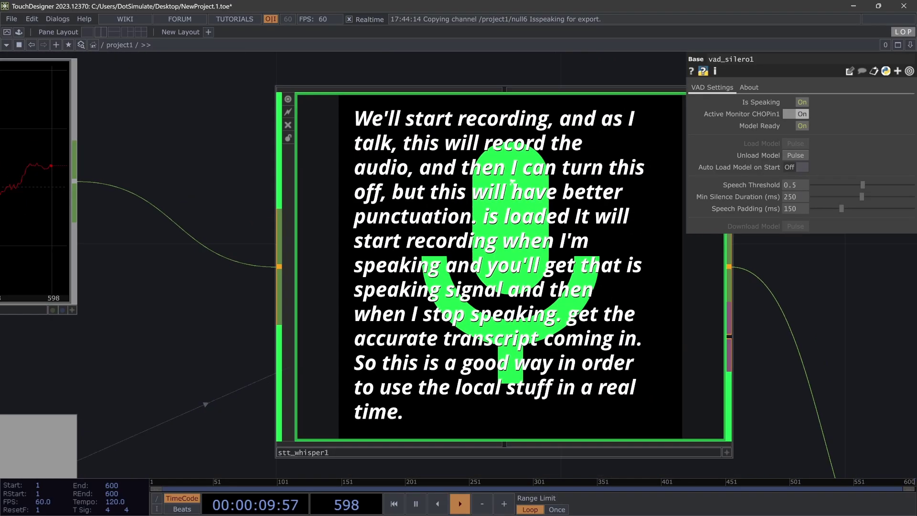
scroll(507, 199, "up", 4)
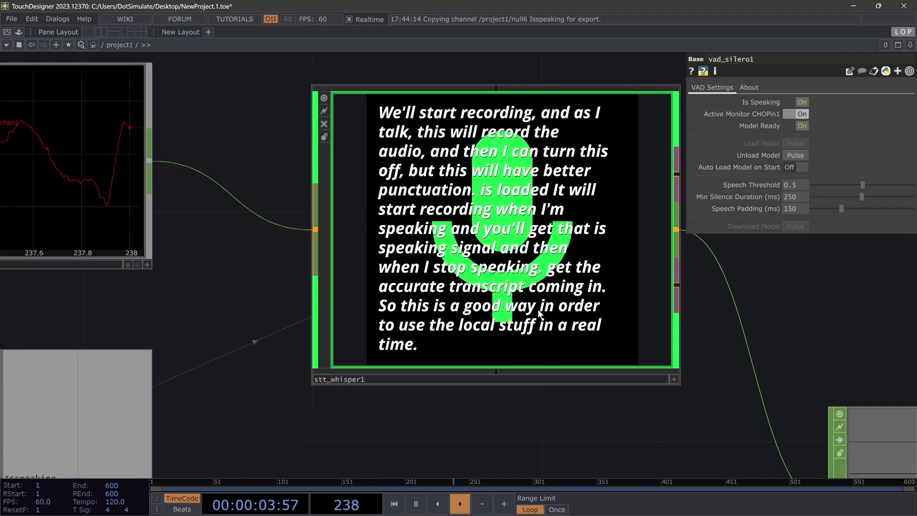
left_click(451, 362)
scroll(477, 286, "down", 5)
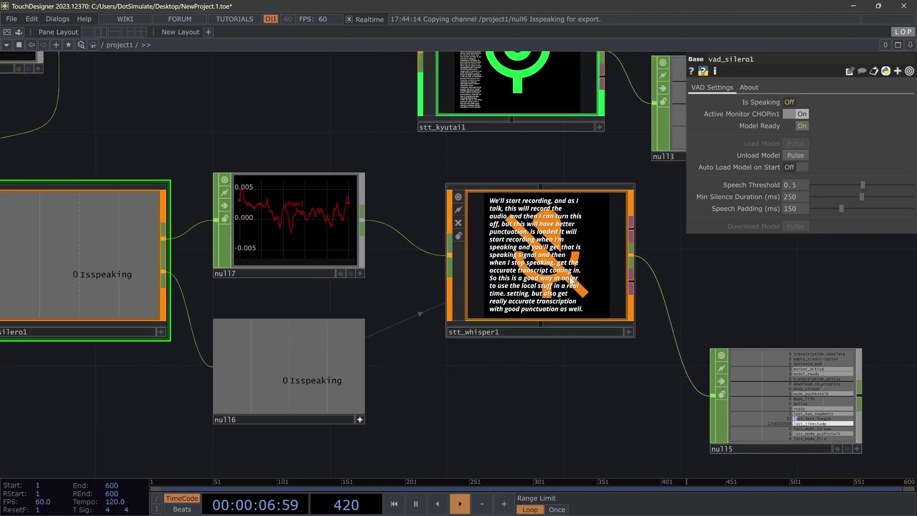
scroll(478, 263, "up", 2)
Select stt_whisper1 and review its recording status alongside the AssemblyAI and Kyutai branches of the network
left_click_drag(433, 167, 278, 170)
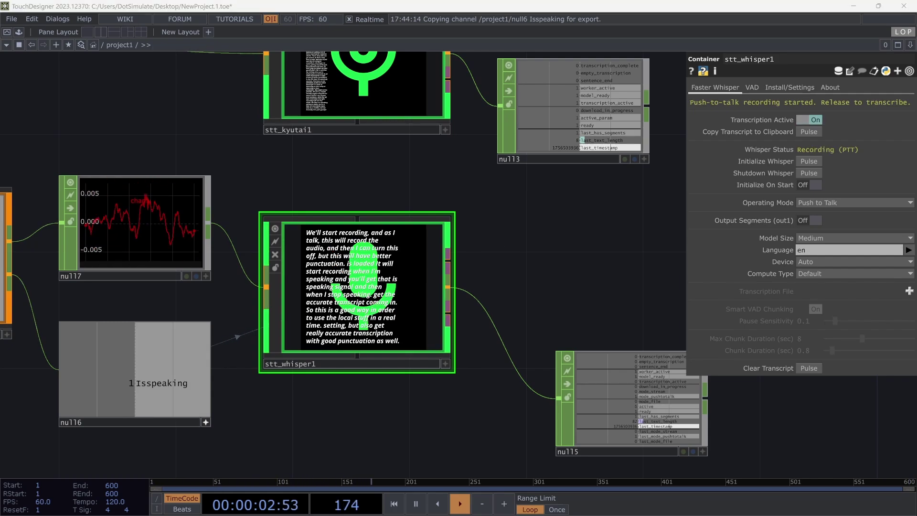
left_click_drag(506, 328, 532, 380)
scroll(532, 380, "down", 2)
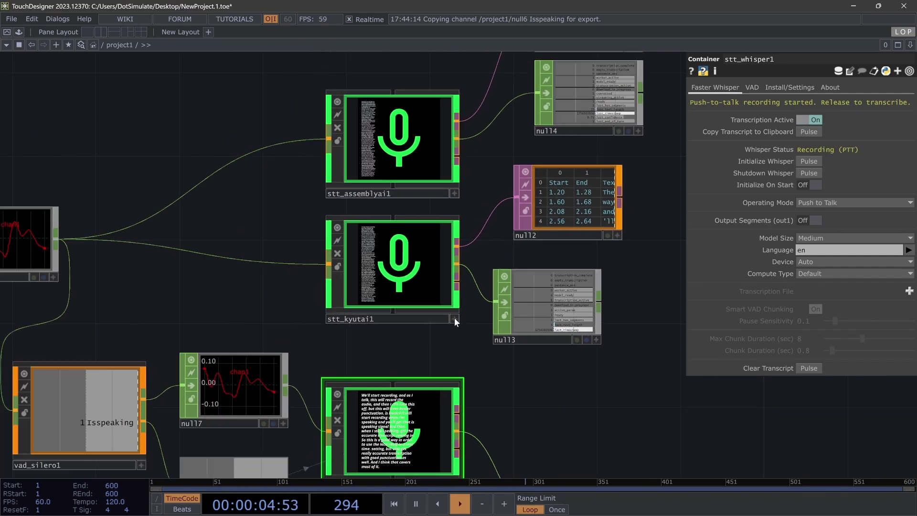
left_click_drag(478, 362, 477, 180)
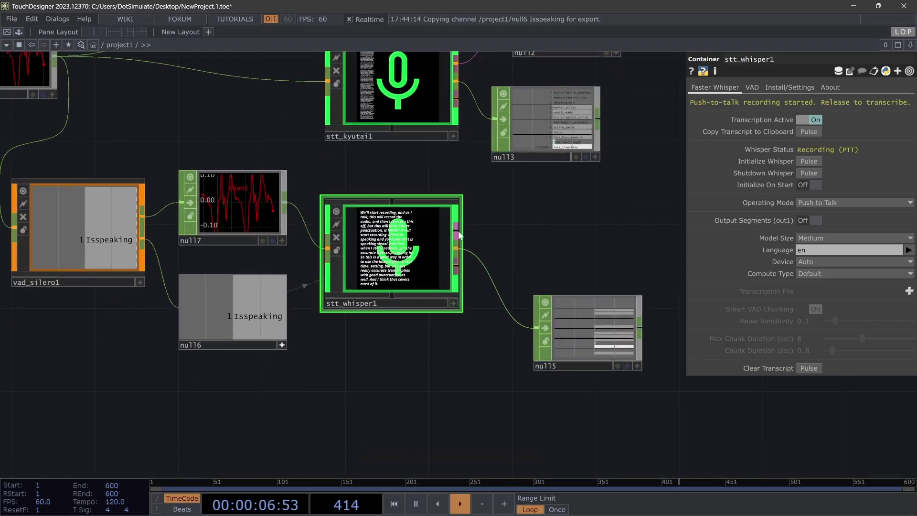
Add a Null to the segments output of stt_whisper1, above null5
right_click(458, 231)
left_click(570, 159)
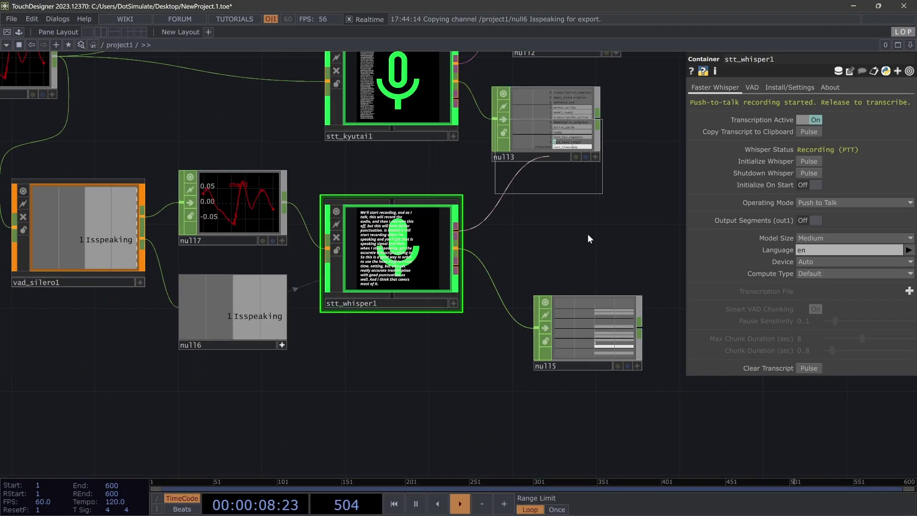
left_click(563, 227)
Turn on Output Segments for stt_whisper1 and align null5 directly beneath the segments Null
scroll(430, 229, "up", 3)
left_click(230, 273)
left_click(816, 220)
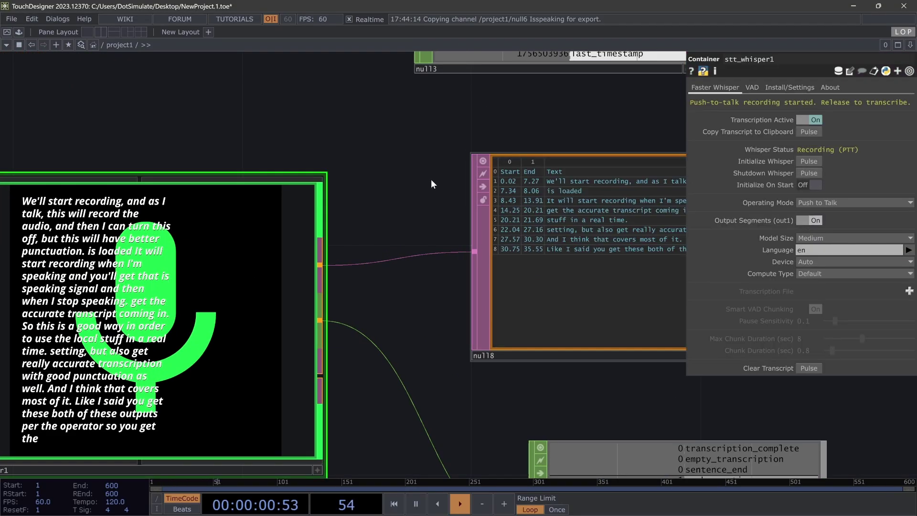
scroll(431, 184, "down", 3)
left_click(563, 368)
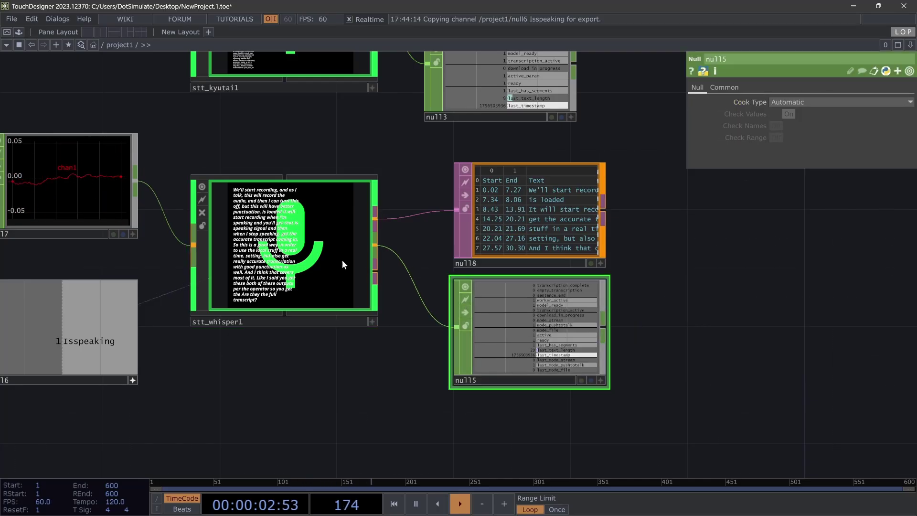
Inspect the log output of stt_whisper1 through a temporary Null and delete that Null
right_click(374, 273)
key("Escape")
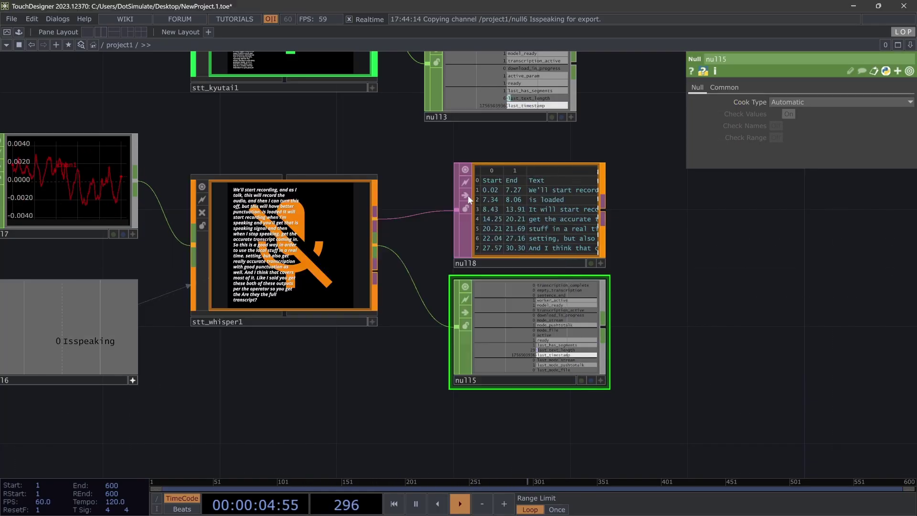
left_click(514, 441)
scroll(505, 439, "up", 4)
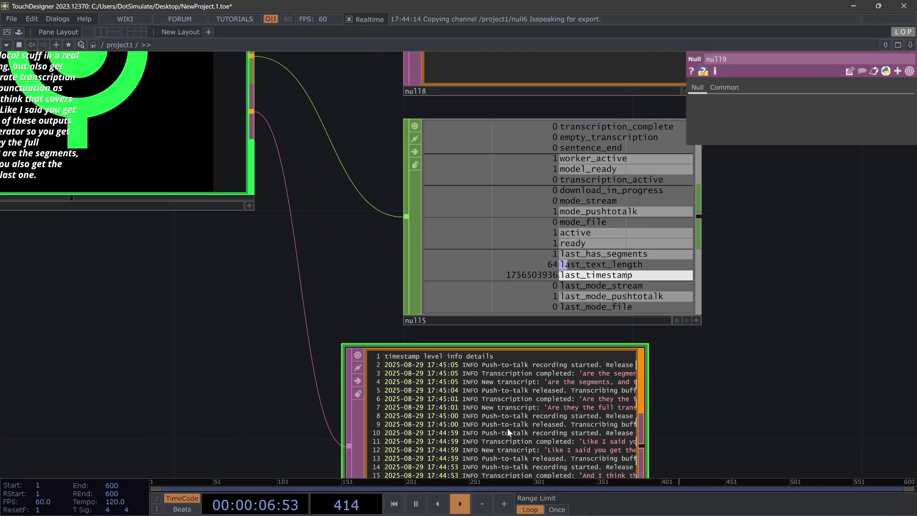
scroll(507, 428, "down", 3)
key("Delete")
scroll(430, 382, "up", 2)
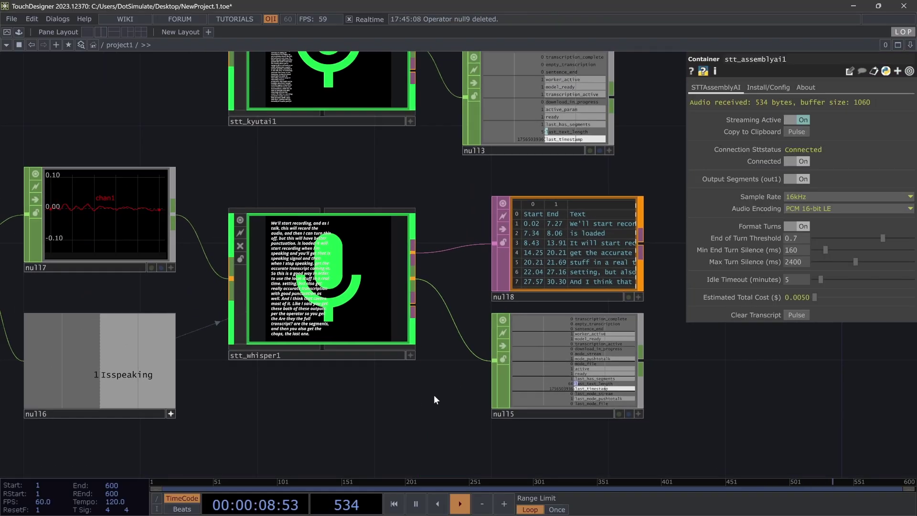
Move stt_whisper1 up so it sits closer beneath stt_kyutai1
left_click_drag(433, 400, 441, 410)
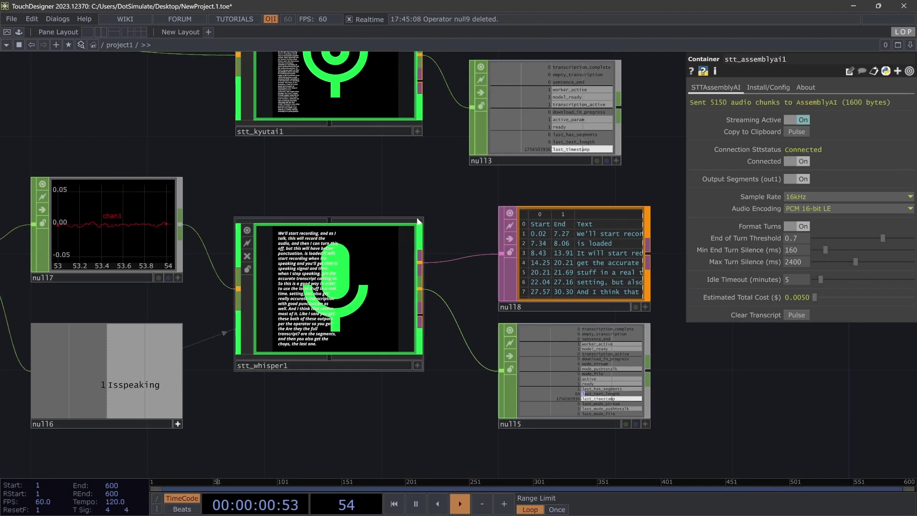
key("h")
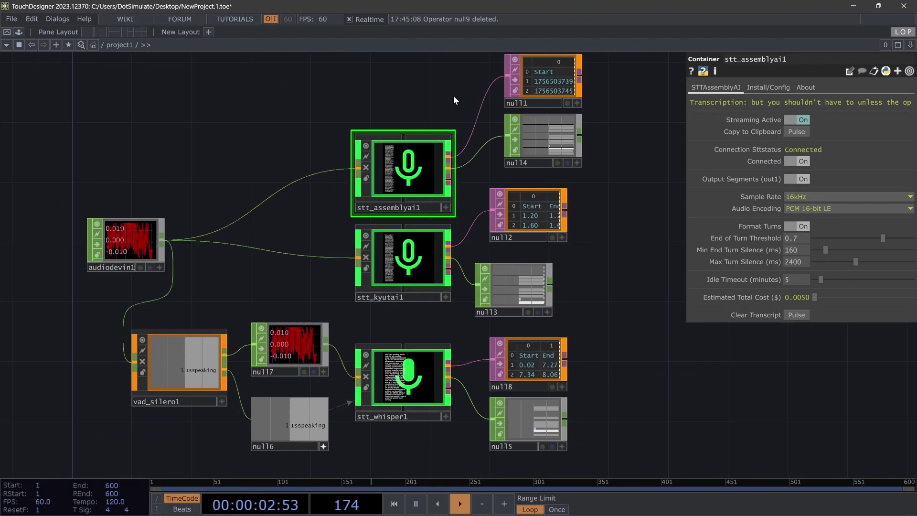
scroll(423, 114, "up", 3)
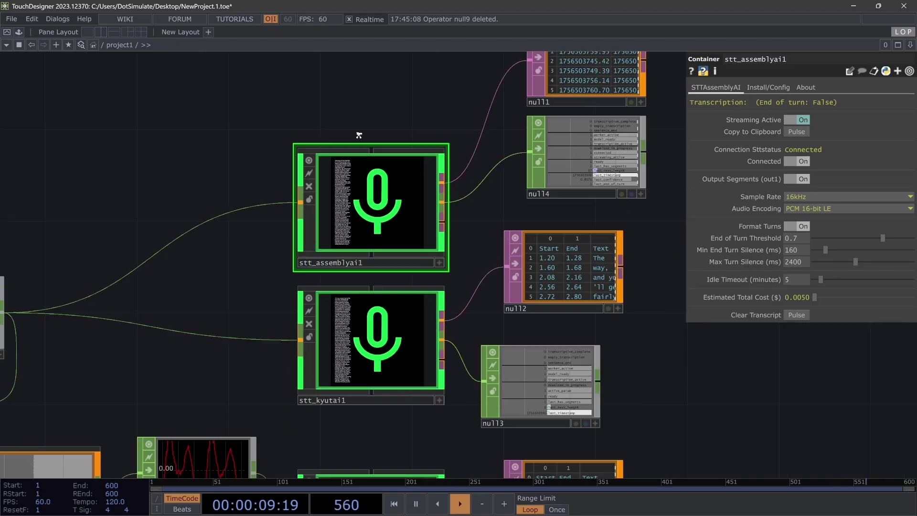
scroll(310, 136, "down", 3)
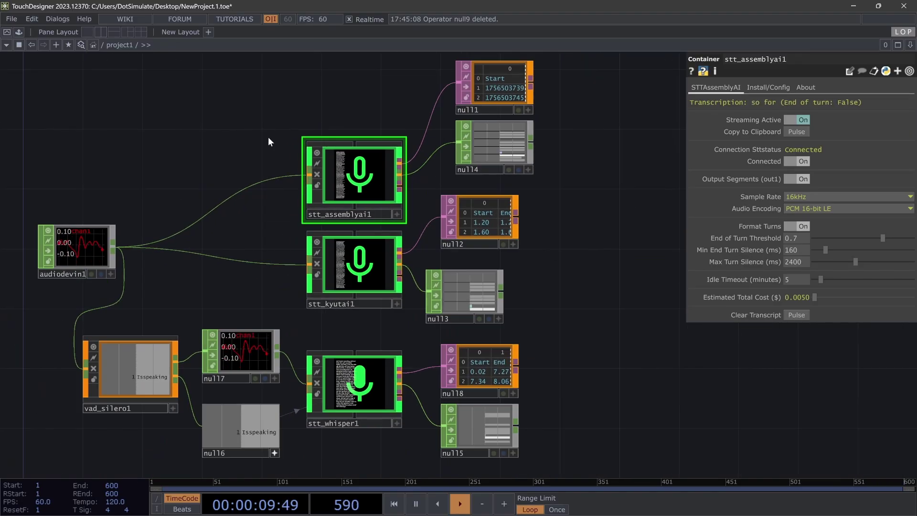
left_click_drag(372, 363, 372, 334)
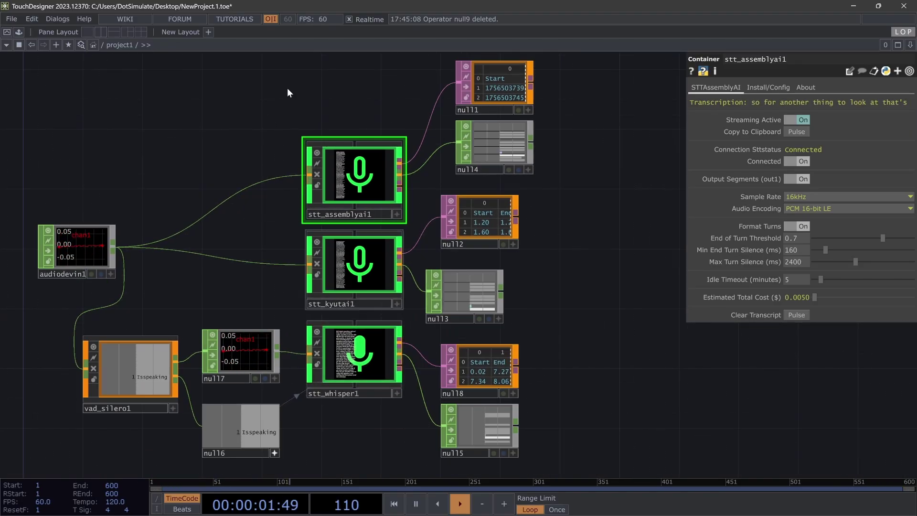
Review the installation settings of stt_assemblyai1, stt_kyutai1 and stt_whisper1, and return to stt_assemblyai1
scroll(317, 172, "up", 2)
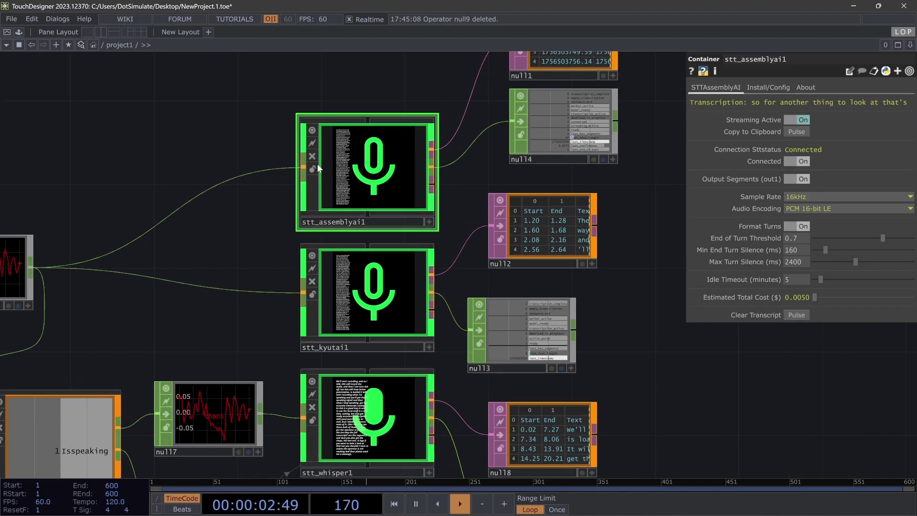
left_click(761, 85)
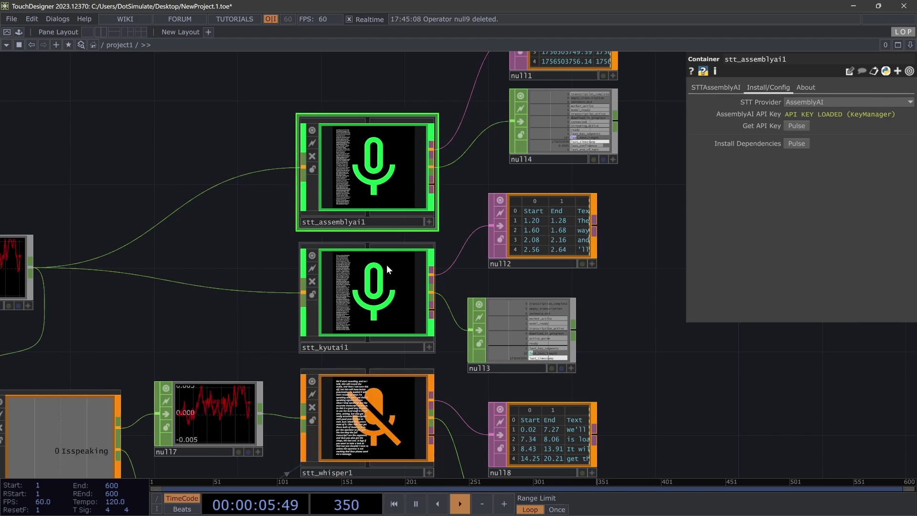
left_click(386, 265)
left_click(760, 87)
left_click(356, 449)
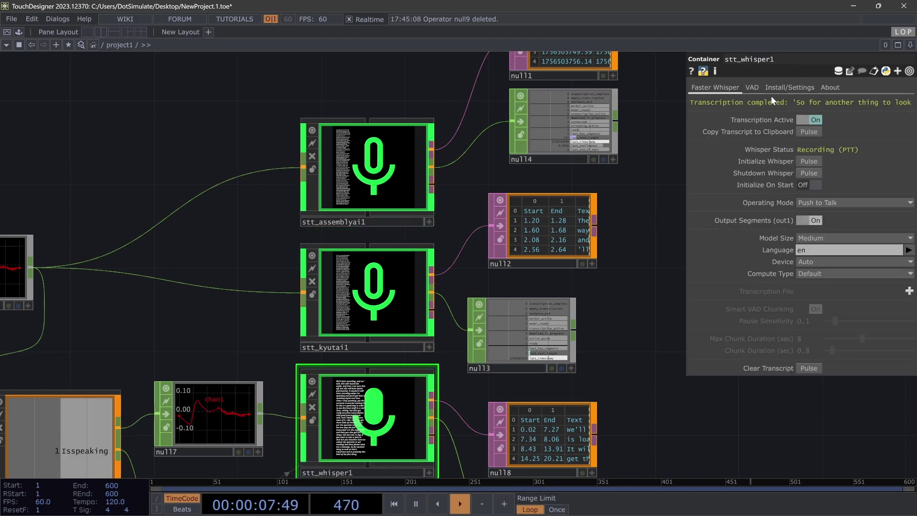
left_click(786, 87)
left_click(403, 124)
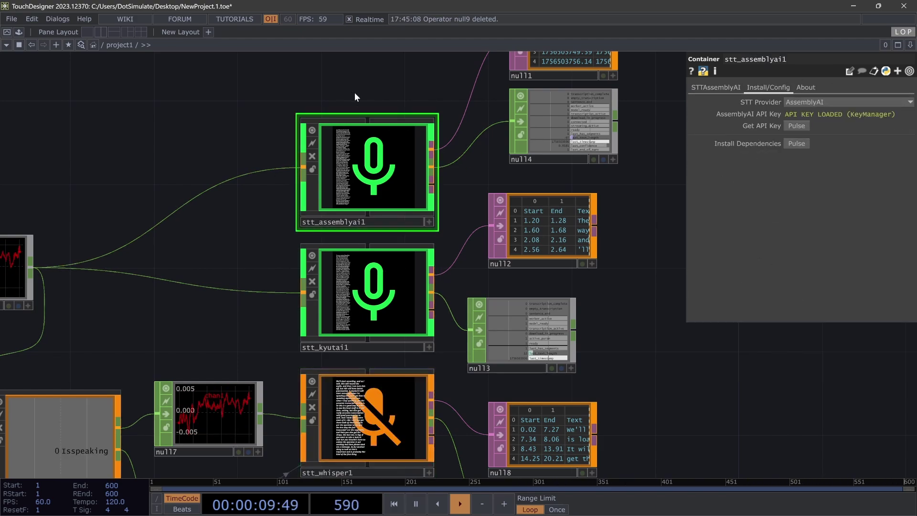
Check which packages the stt_assemblyai1 dependency installer would add and cancel the installation
scroll(354, 93, "up", 3)
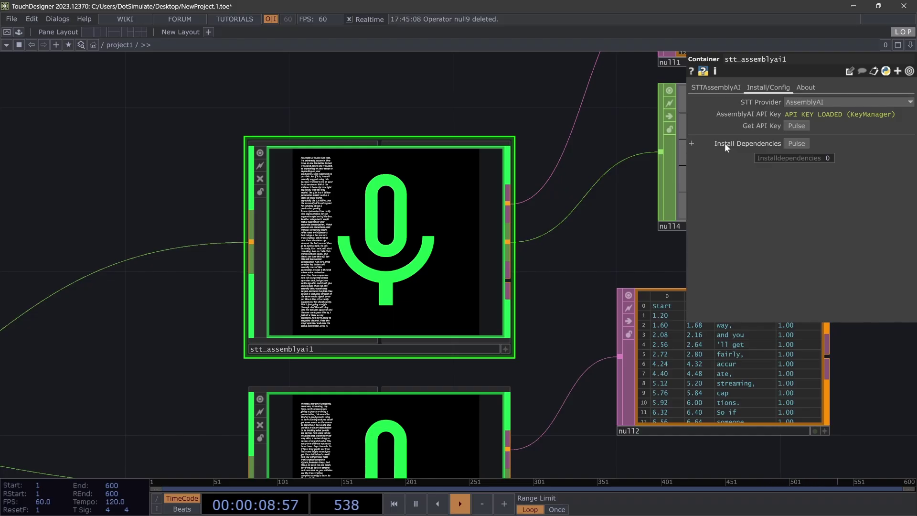
left_click(798, 144)
left_click_drag(732, 105, 239, 59)
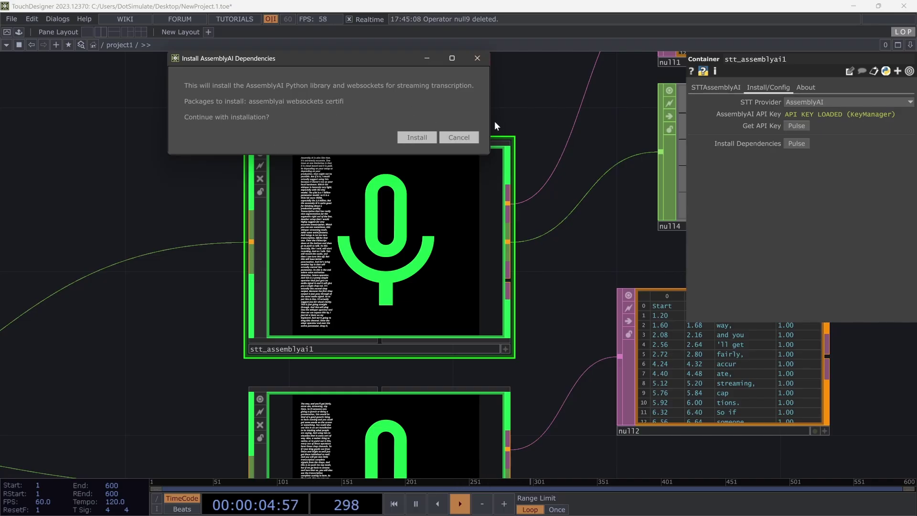
left_click(459, 137)
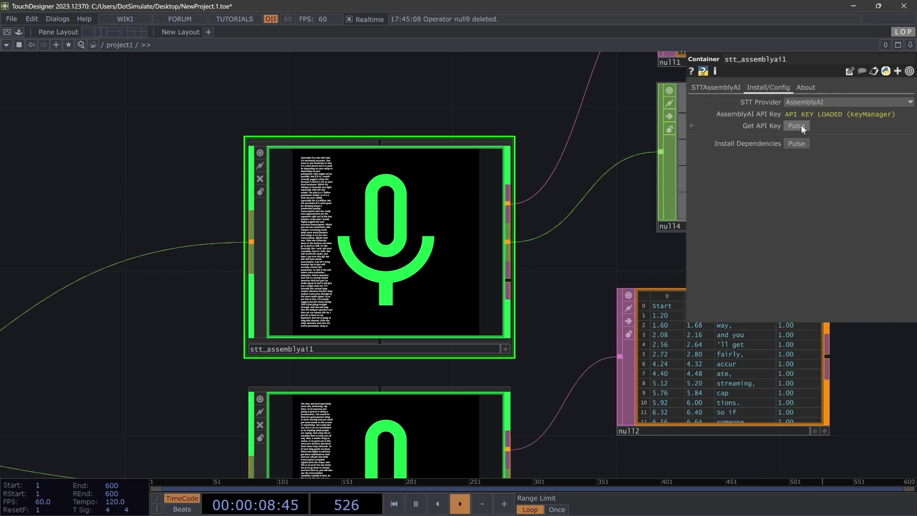
Clear the transcript of stt_assemblyai1 and return to its API key and installation settings
left_click(717, 89)
left_click(797, 315)
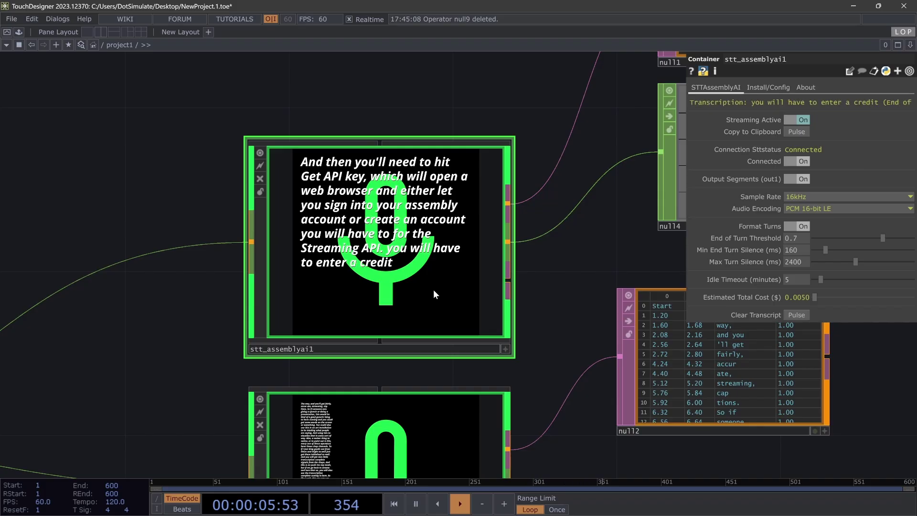
left_click(768, 88)
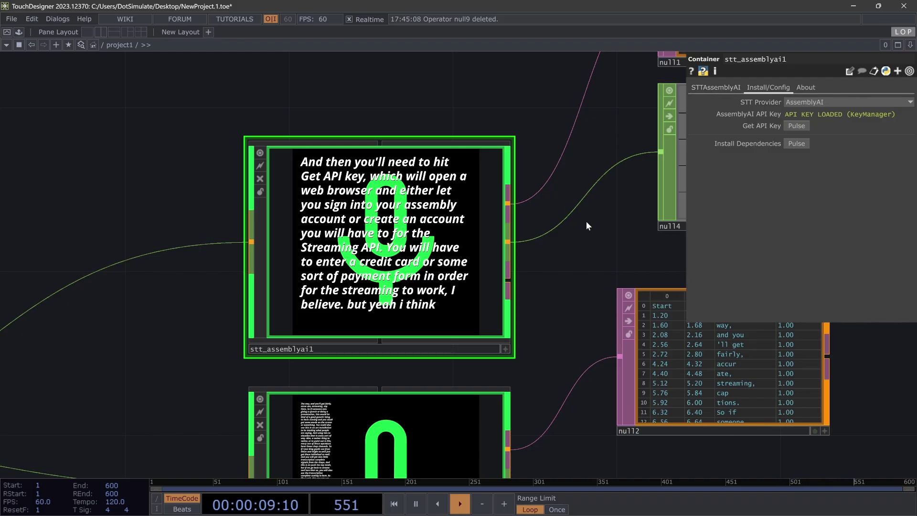
Stop streaming in stt_assemblyai1 and disconnect it from AssemblyAI
left_click_drag(586, 222, 574, 187)
left_click(719, 87)
left_click_drag(549, 337, 568, 153)
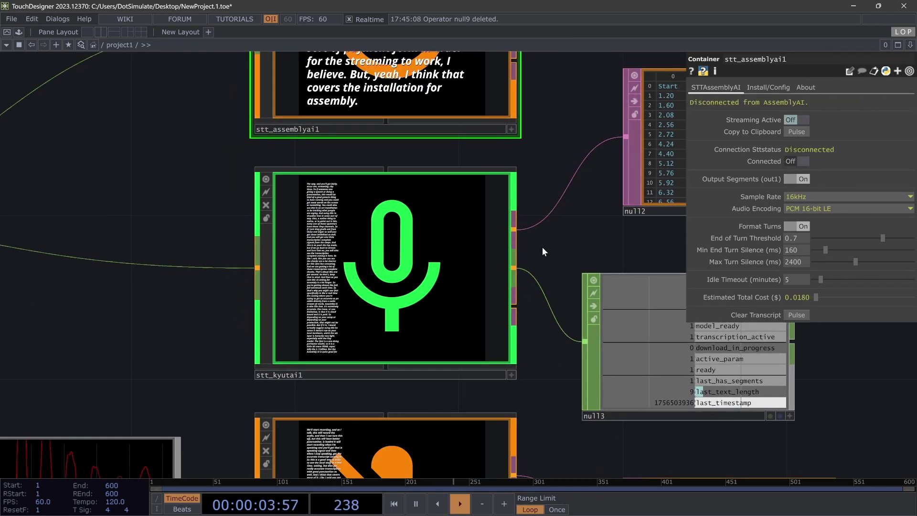
Shut down stt_kyutai1 and run the dependency installation check for stt_whisper1
left_click(361, 294)
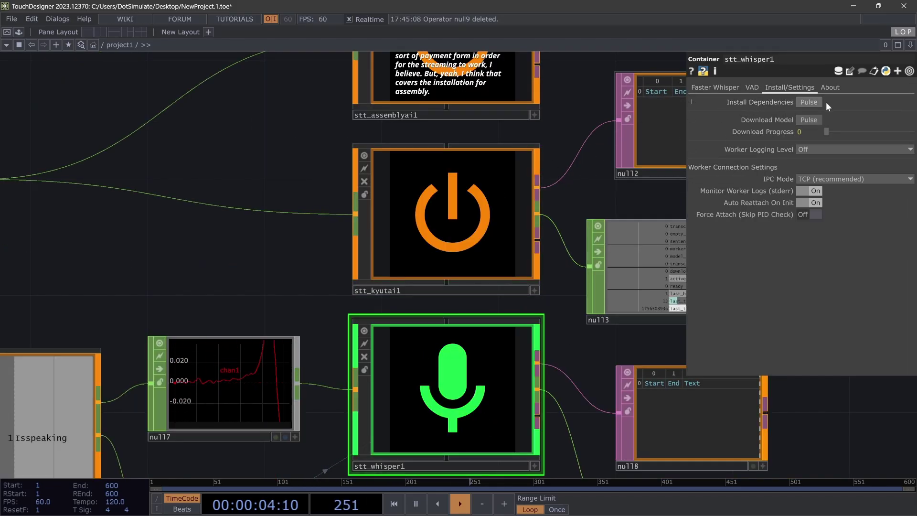
left_click(799, 102)
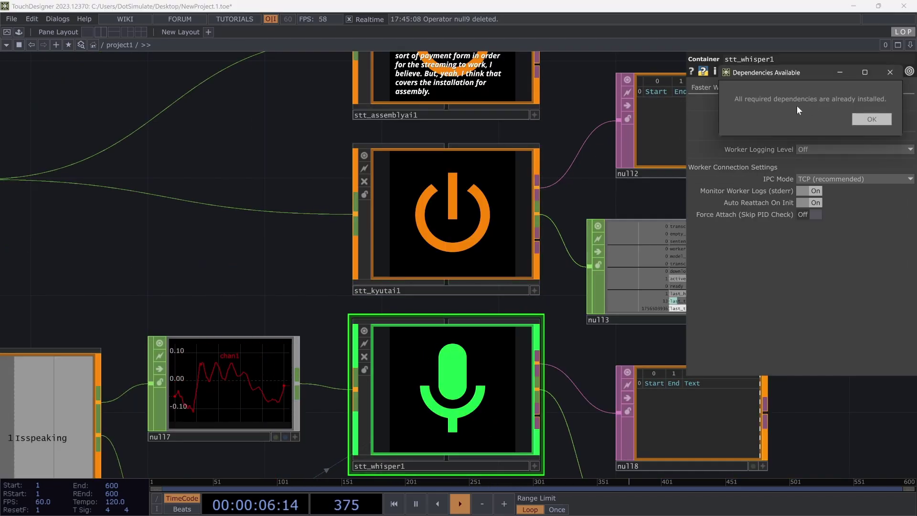
left_click_drag(781, 68, 582, 93)
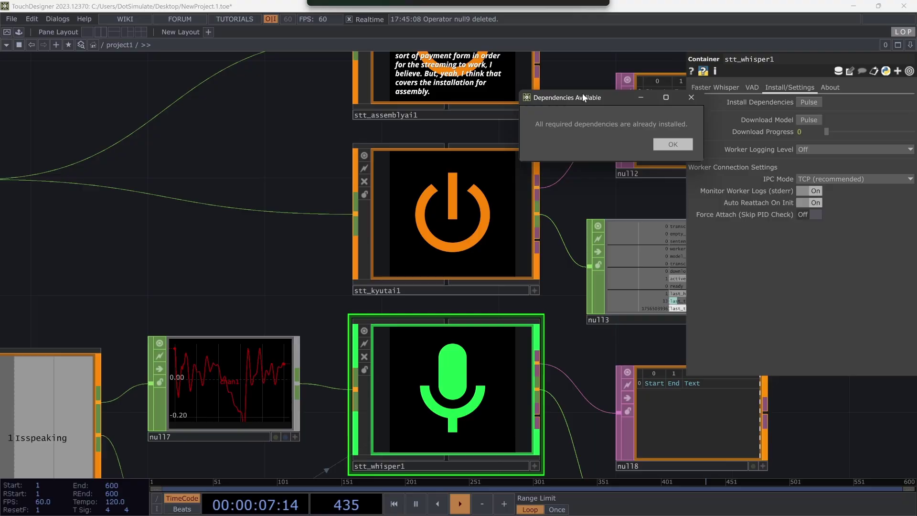
left_click(674, 145)
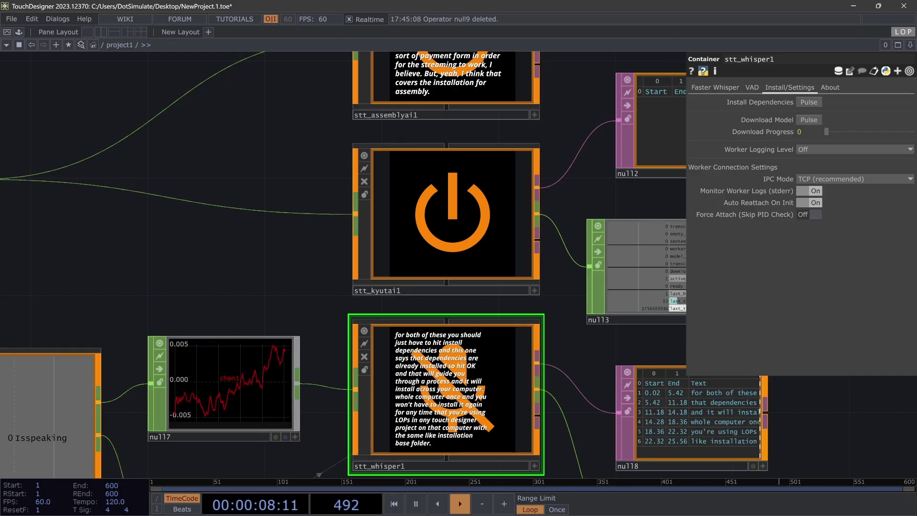
Switch to the web browser, close the AssemblyAI dashboard and show the LOPs Docs home page address
key("alt+Tab")
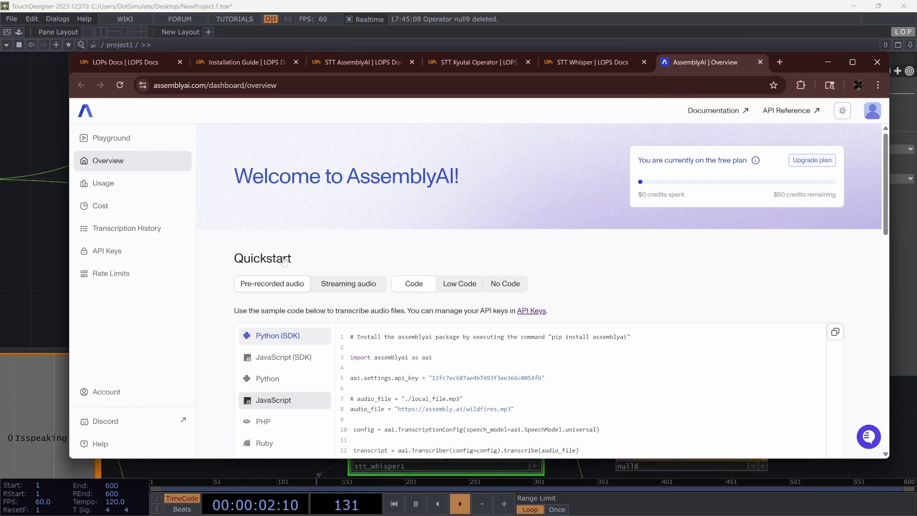
left_click(760, 63)
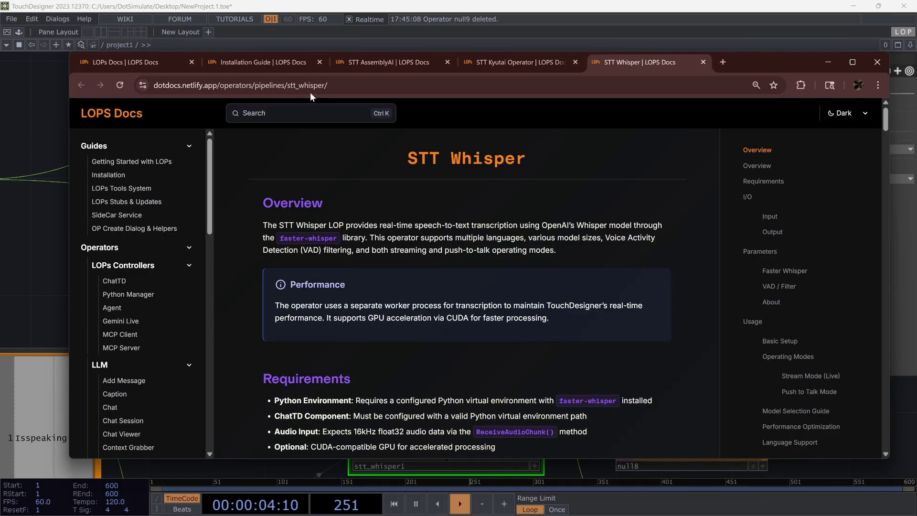
left_click(136, 62)
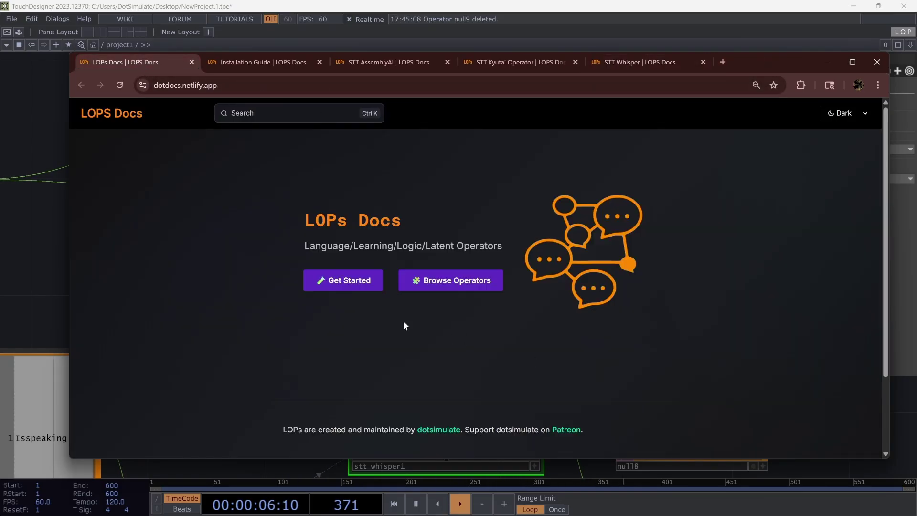
key("ctrl+l")
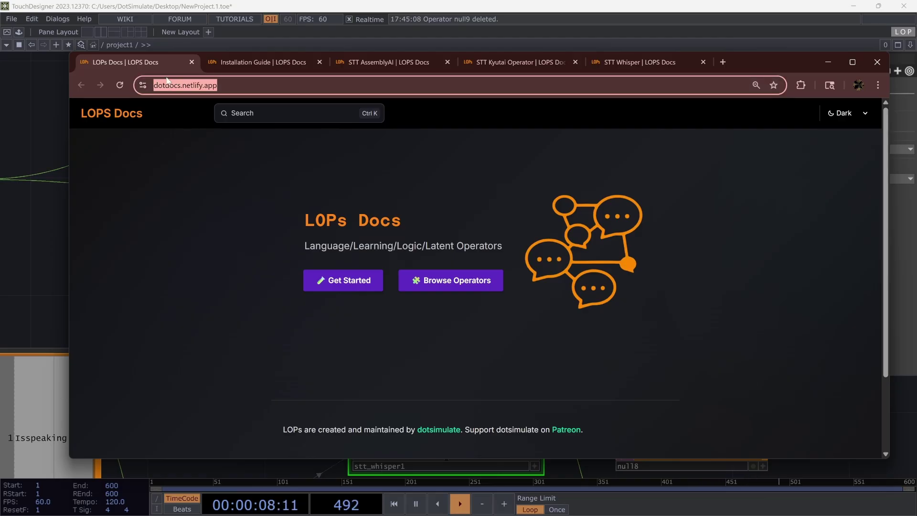
Look through the LOPs Docs pages for the Installation Guide, STT AssemblyAI, STT Kyutai and STT Whisper
left_click(263, 62)
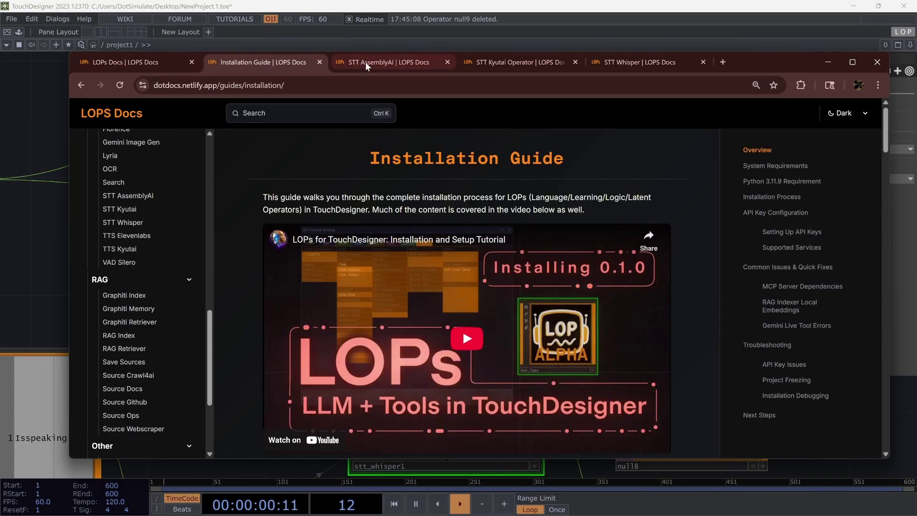
left_click(366, 62)
left_click(526, 62)
left_click(611, 63)
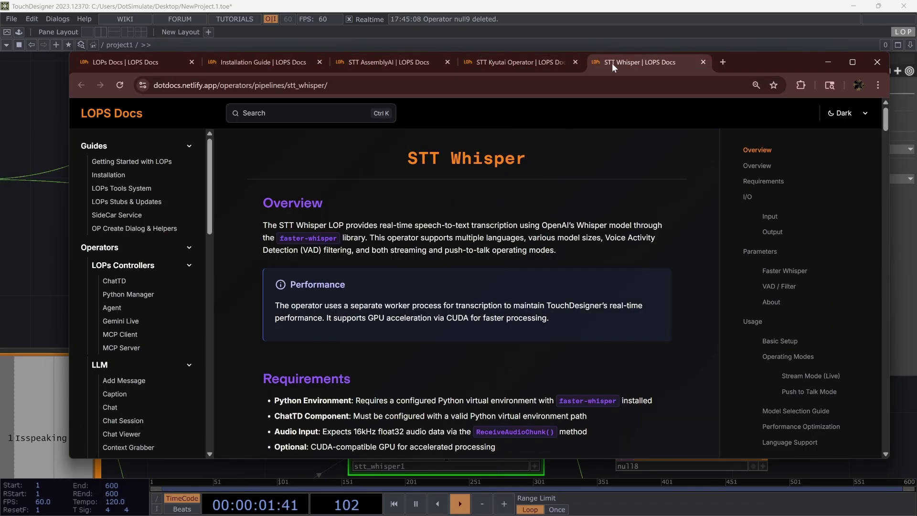
left_click(511, 62)
Examine the STT AssemblyAI documentation page, including its parameters, and open the STT Kyutai Operator page
left_click(386, 61)
scroll(420, 183, "down", 15)
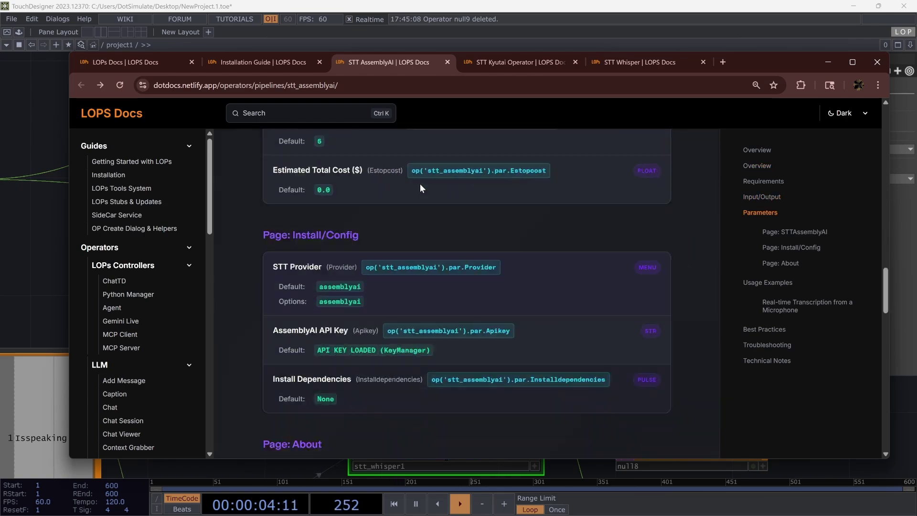
scroll(420, 184, "down", 10)
scroll(415, 217, "up", 20)
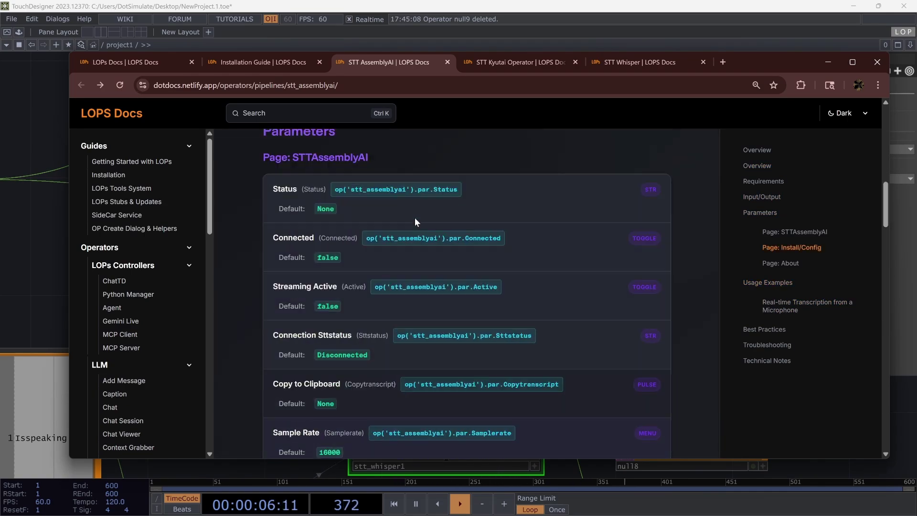
scroll(415, 217, "up", 20)
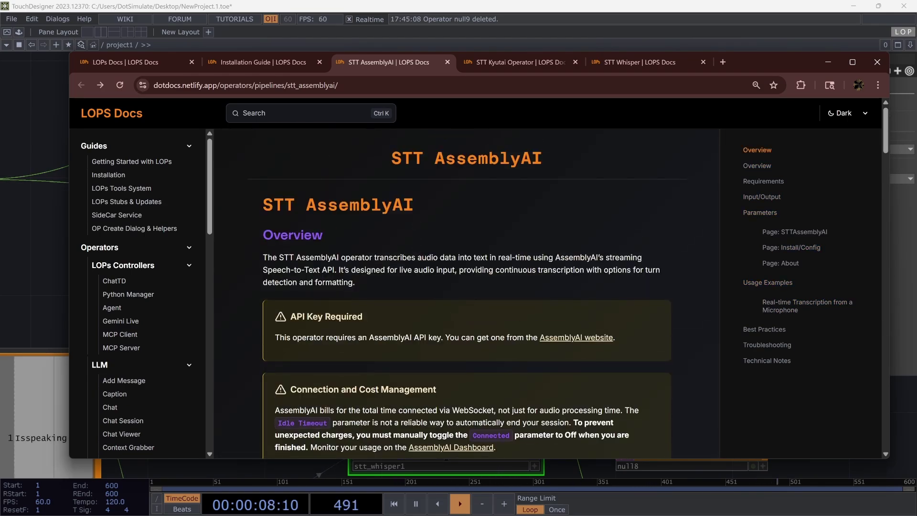
left_click(509, 61)
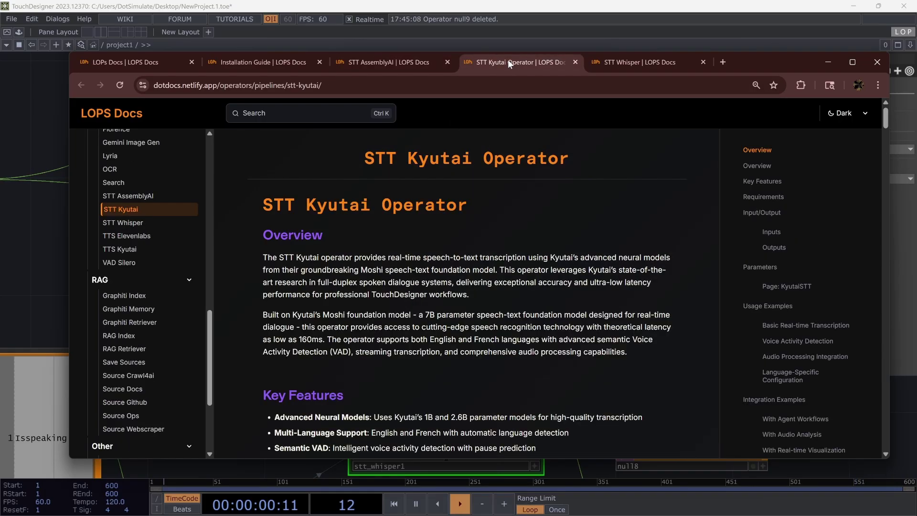
Look over the STT Whisper documentation page and the Installation Guide with its setup tutorial video
left_click(616, 63)
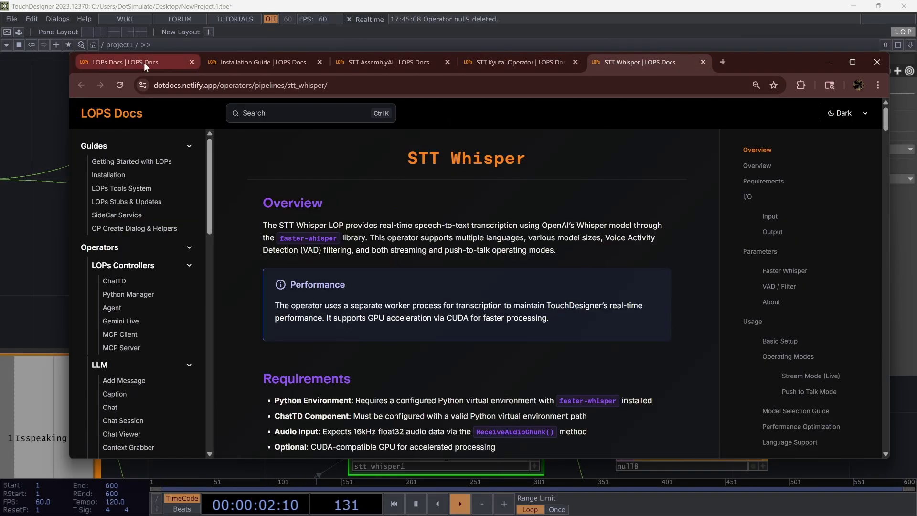
left_click(236, 65)
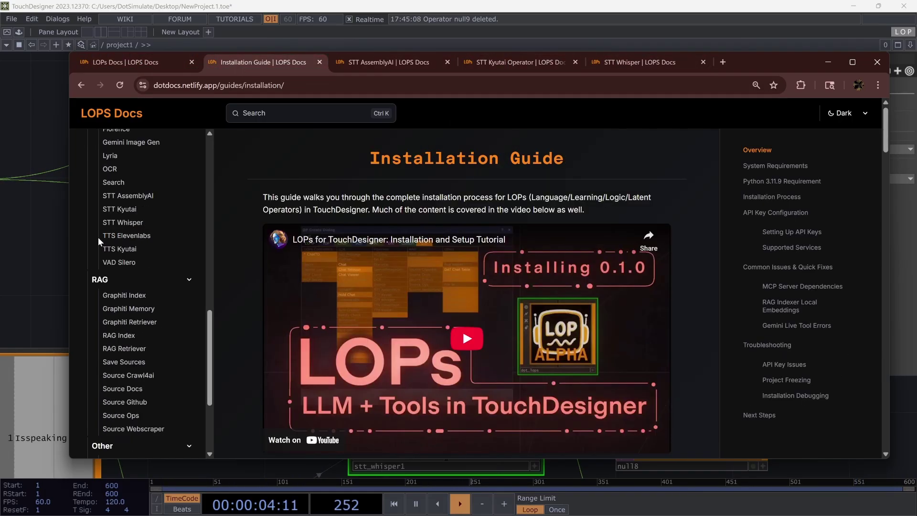
scroll(157, 191, "up", 12)
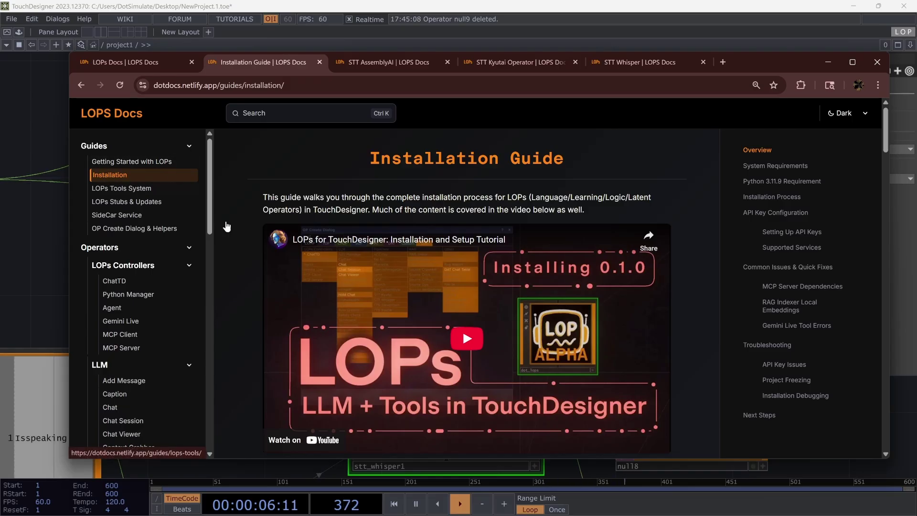
scroll(315, 363, "down", 3)
scroll(315, 374, "up", 3)
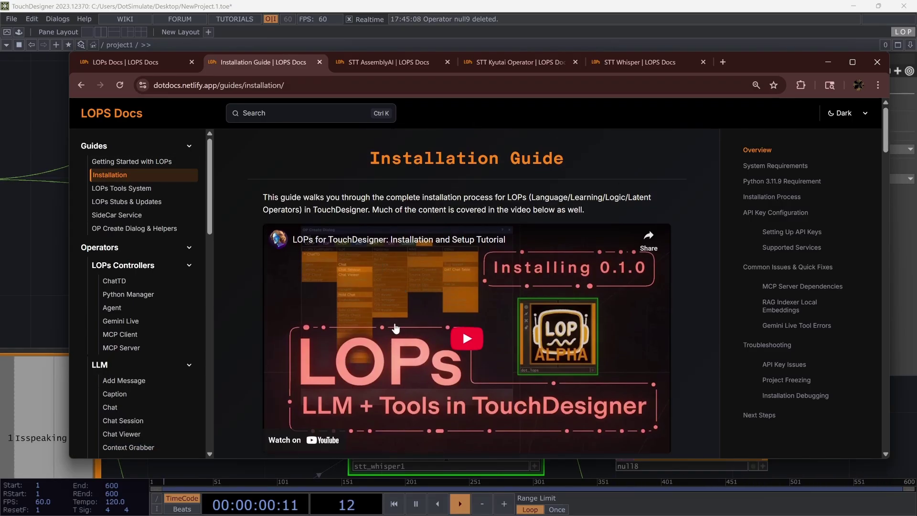
scroll(466, 343, "down", 1)
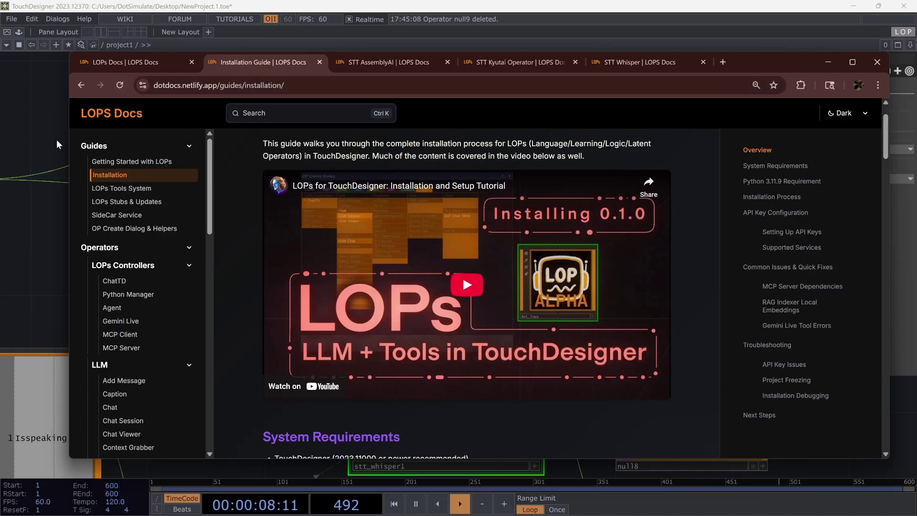
Switch back to TouchDesigner and show the install settings and main KyutaiSTT parameters of stt_kyutai1
key("alt+Tab")
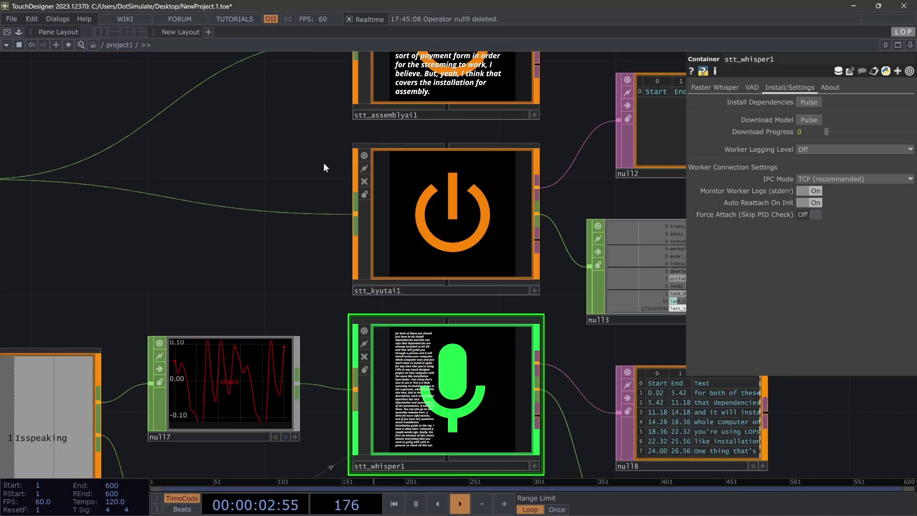
left_click_drag(323, 162, 468, 372)
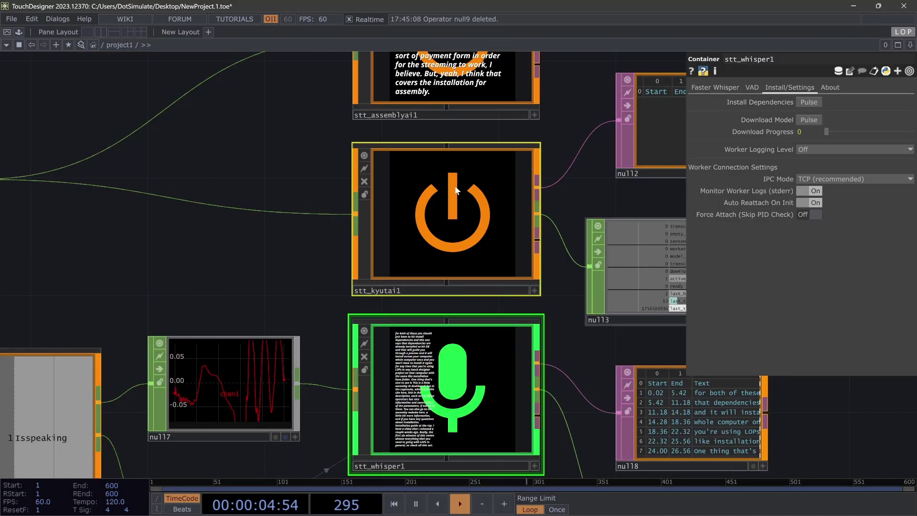
left_click(512, 213)
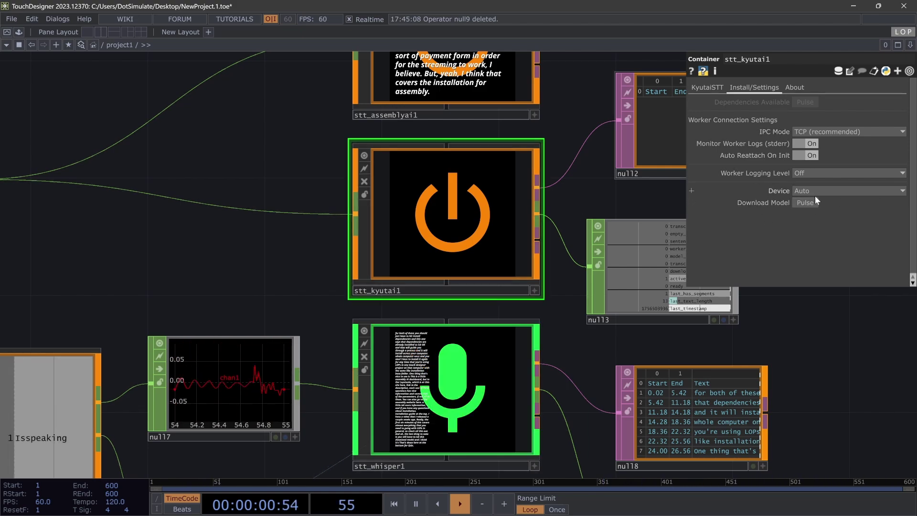
left_click(712, 88)
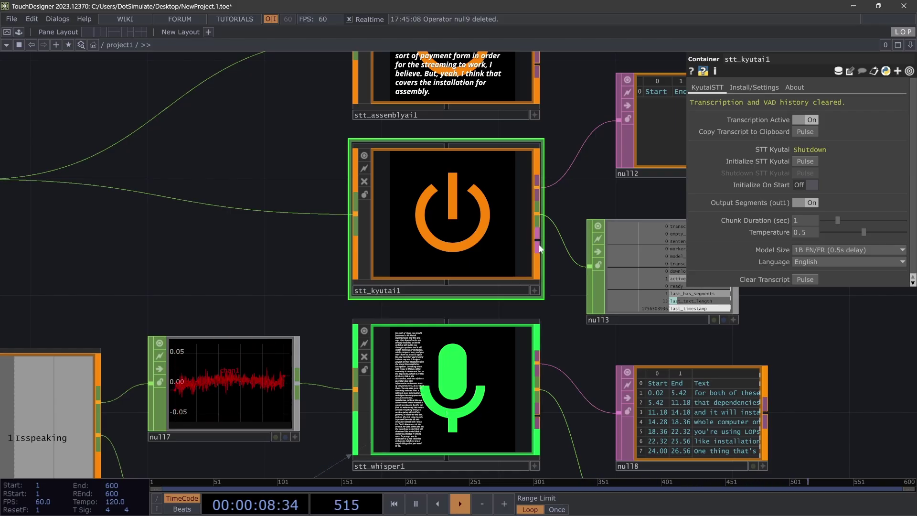
Select stt_assemblyai1 and review its connection, turn detection, idle timeout and estimated cost parameters
scroll(430, 406, "down", 2)
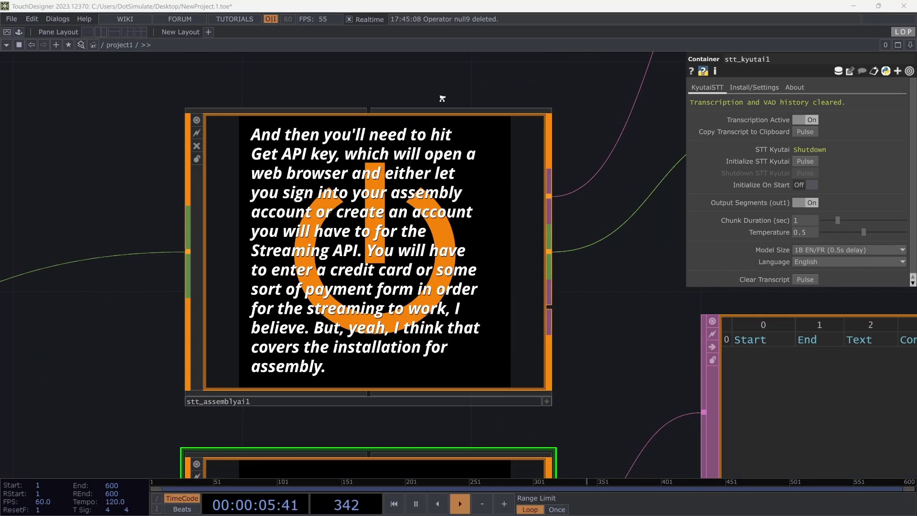
scroll(302, 161, "down", 2)
left_click(301, 162)
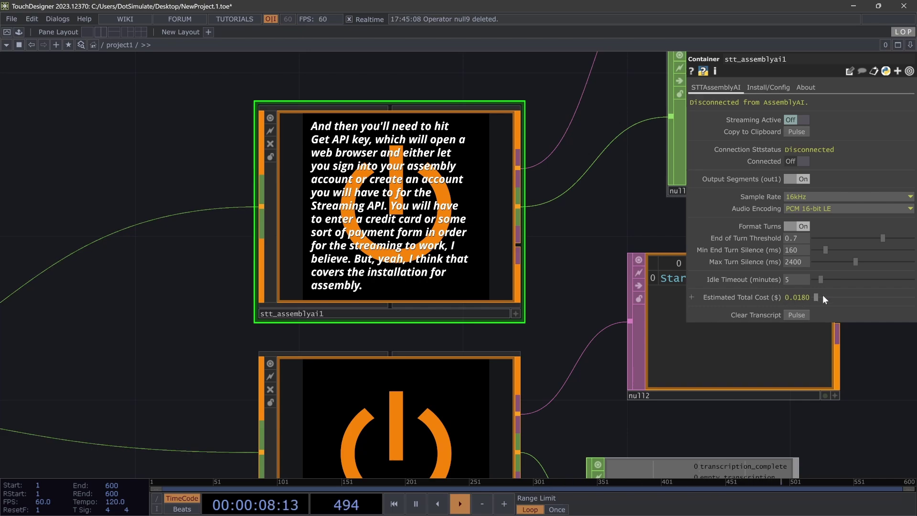
left_click_drag(556, 240, 540, 253)
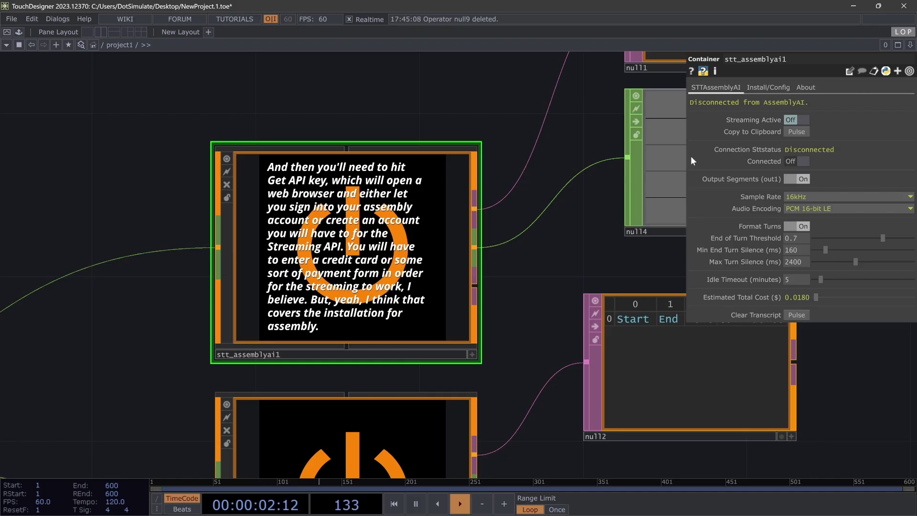
mouse_move(764, 161)
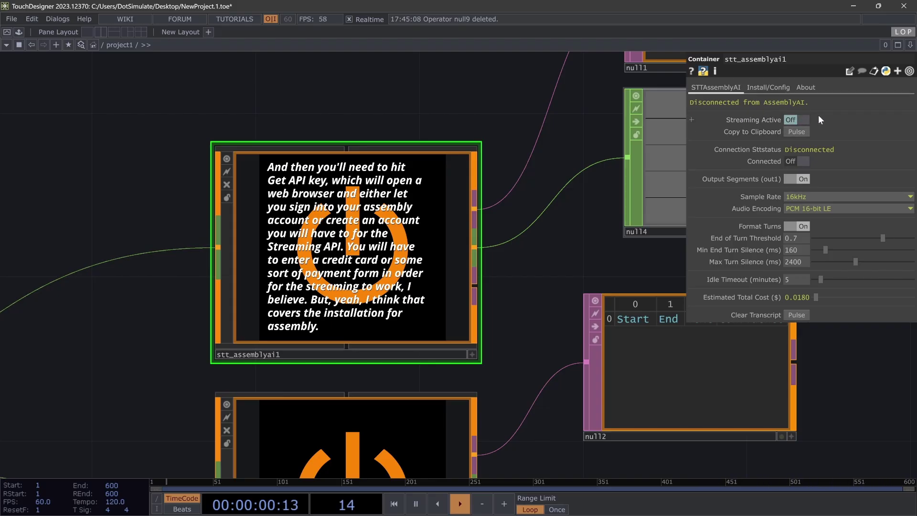
Test switching Connected on and off in stt_assemblyai1 with Streaming Active following it, and restore the Streaming Active parameter's state
right_click(772, 117)
left_click(656, 237)
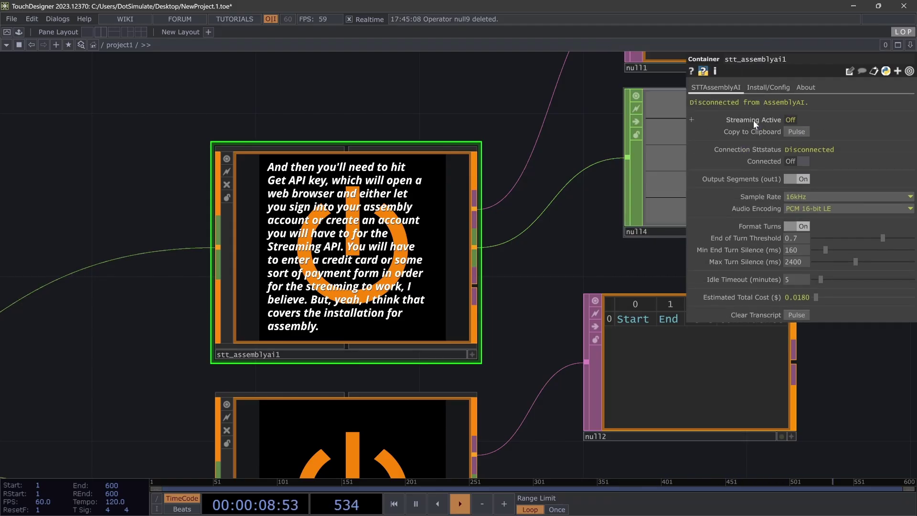
left_click(790, 162)
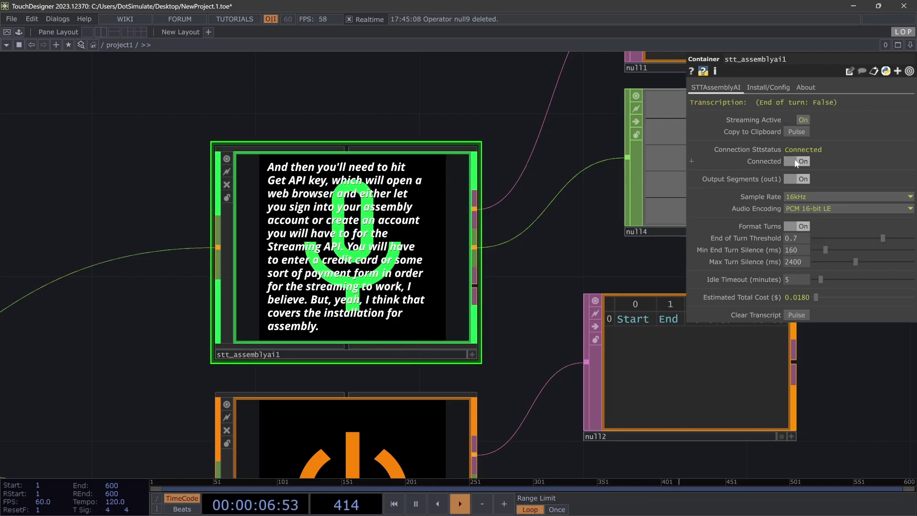
left_click(796, 162)
right_click(763, 122)
left_click(659, 242)
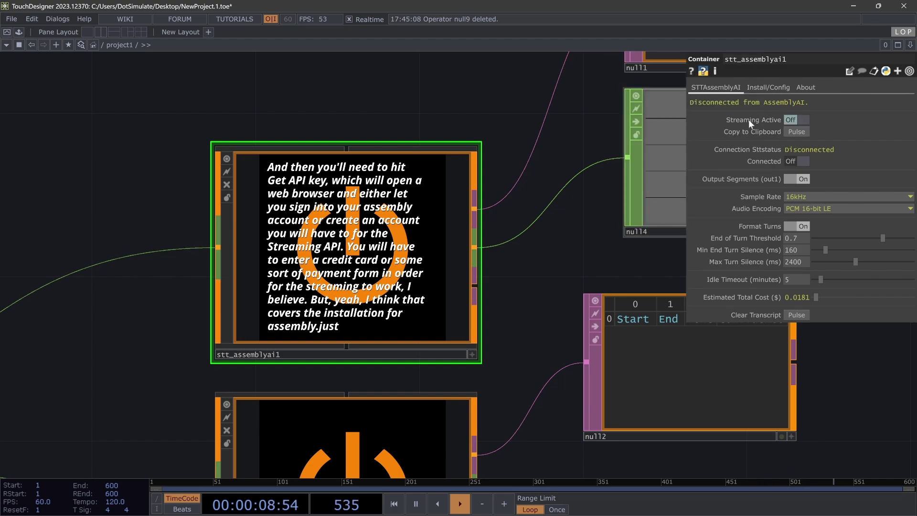
Set Streaming Active in stt_assemblyai1 to constant mode, turn on Connected, and switch streaming on and off manually
left_click(751, 119)
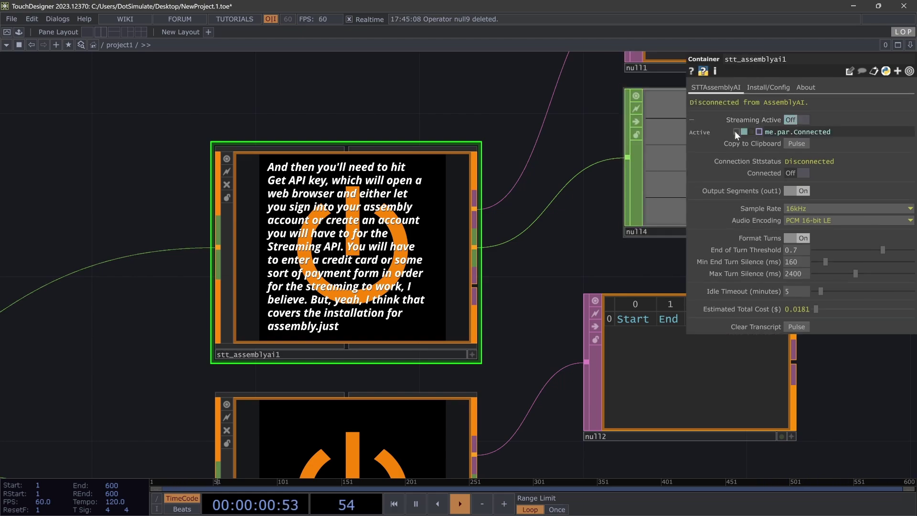
left_click(800, 162)
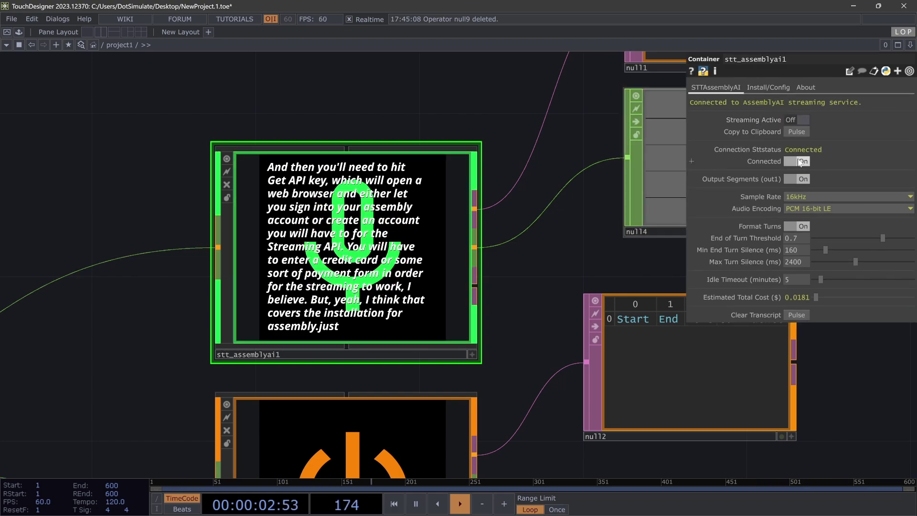
left_click(789, 120)
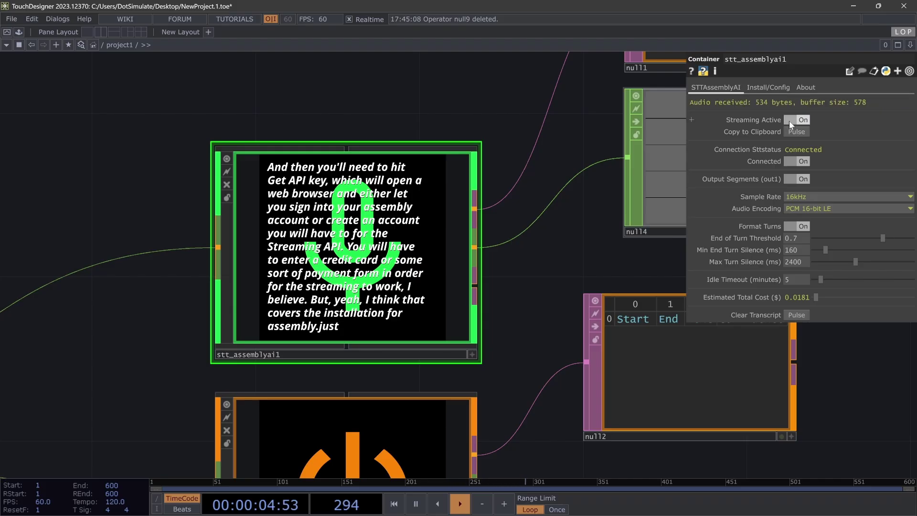
left_click(789, 120)
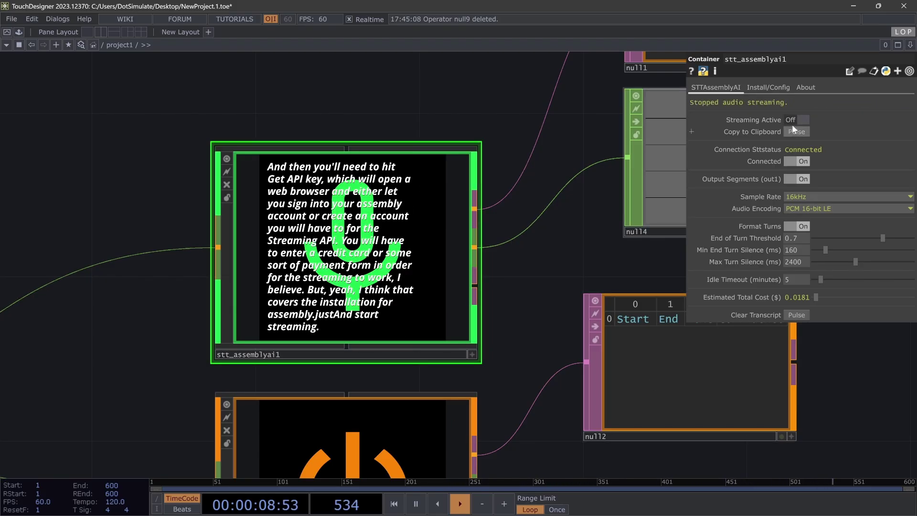
left_click(793, 120)
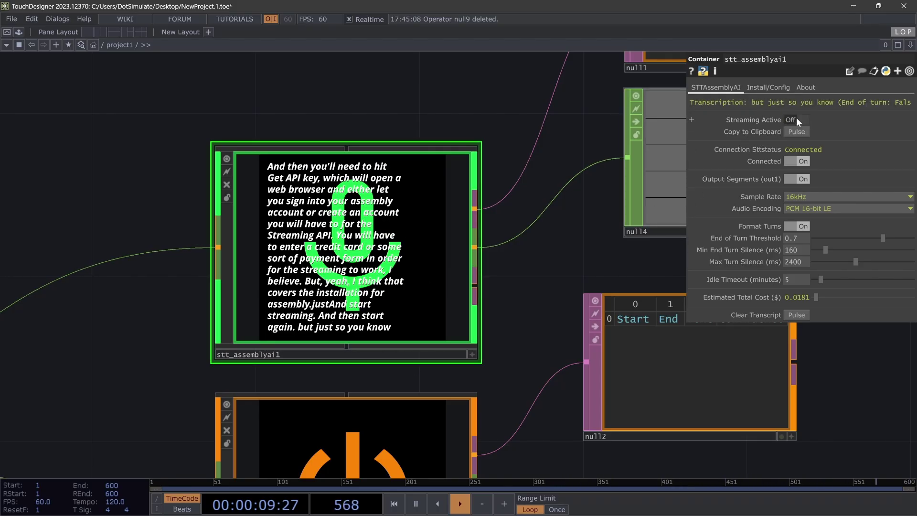
Disconnect stt_assemblyai1 and return Streaming Active to expression mode with me.par.Connected
left_click(796, 163)
left_click(766, 118)
left_click(744, 131)
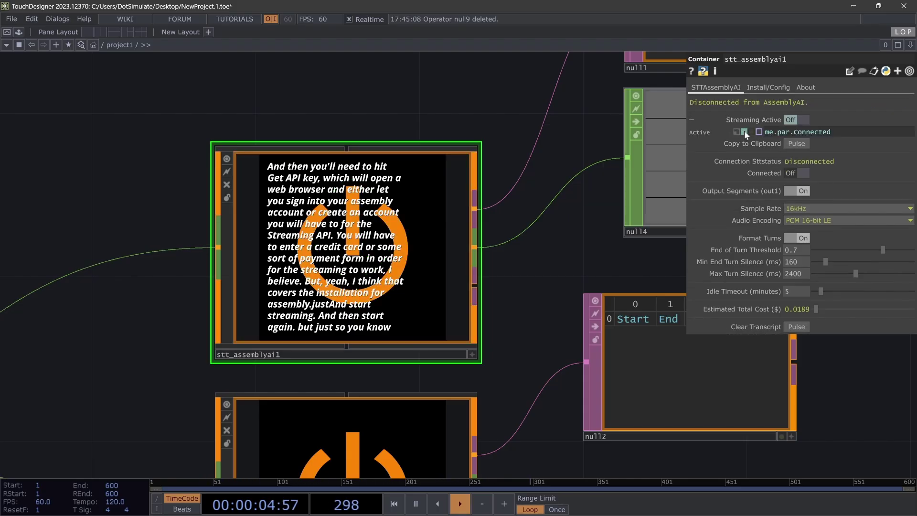
left_click(768, 118)
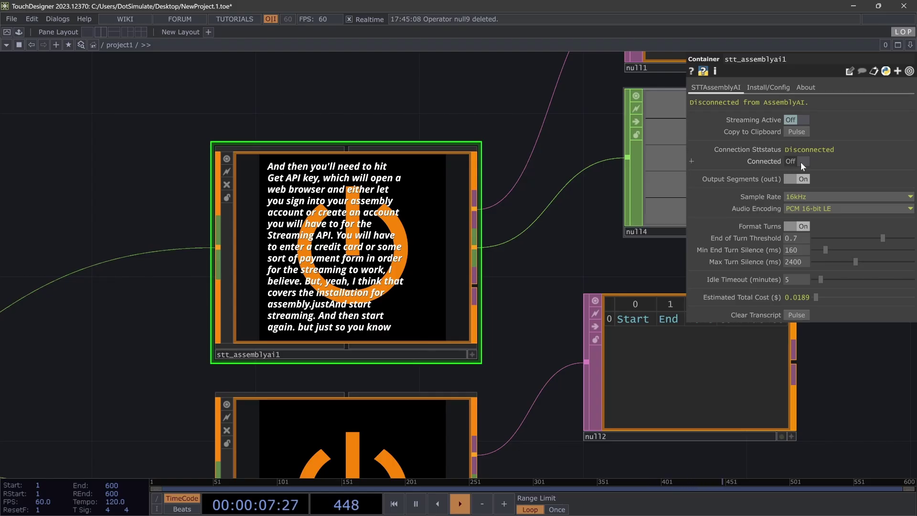
Clear the transcript of stt_assemblyai1
left_click(798, 315)
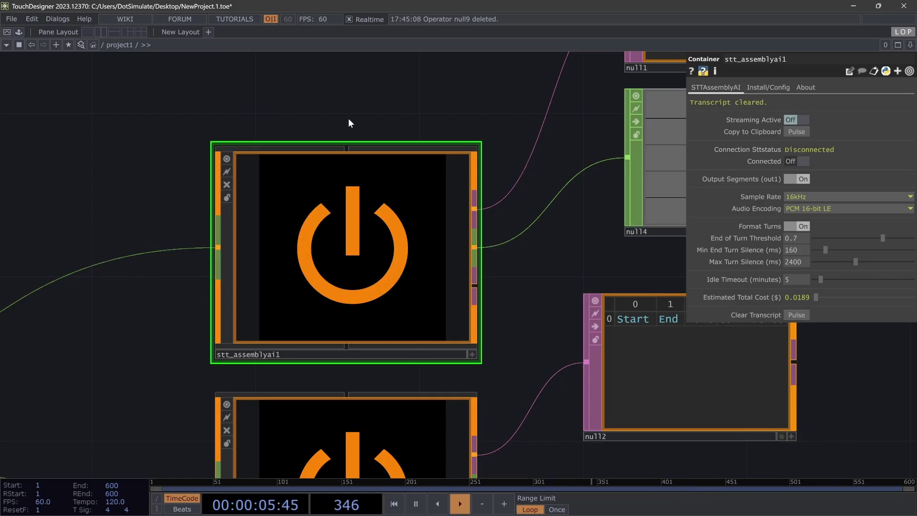
scroll(349, 118, "down", 3)
scroll(348, 118, "up", 3)
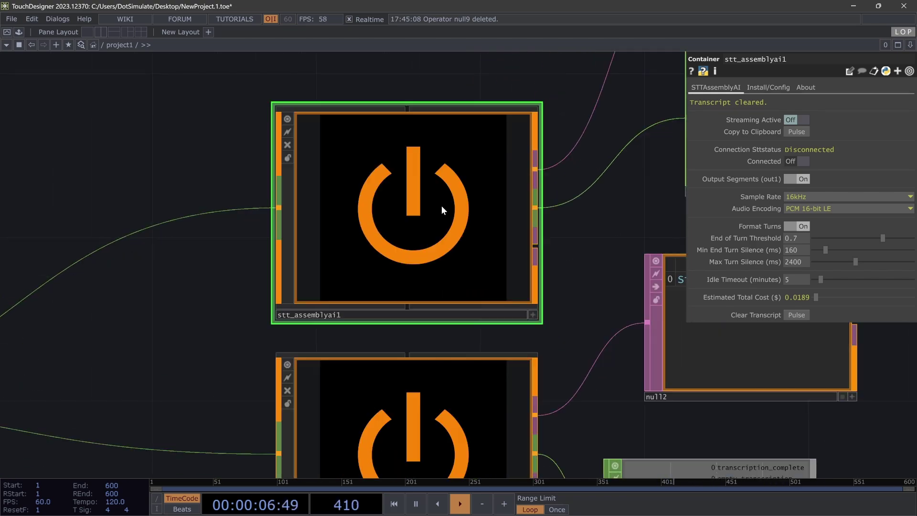
scroll(414, 194, "down", 2)
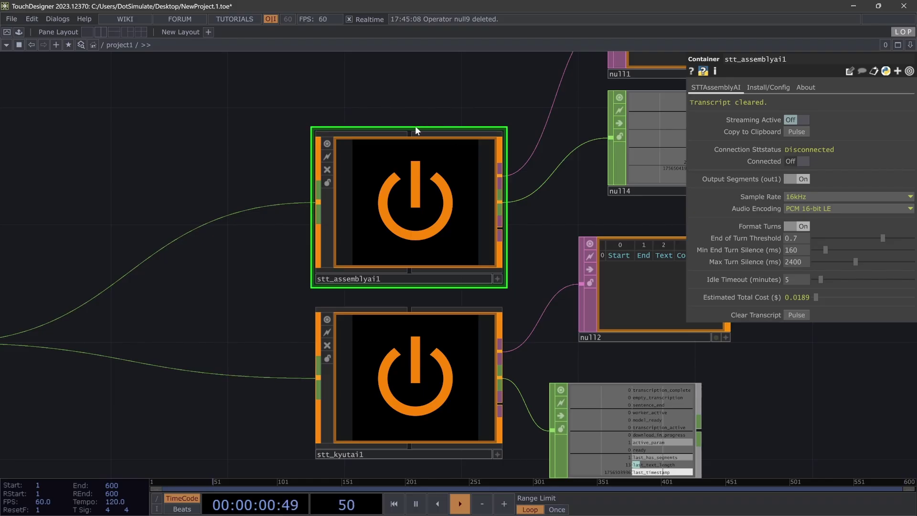
left_click_drag(262, 206, 281, 132)
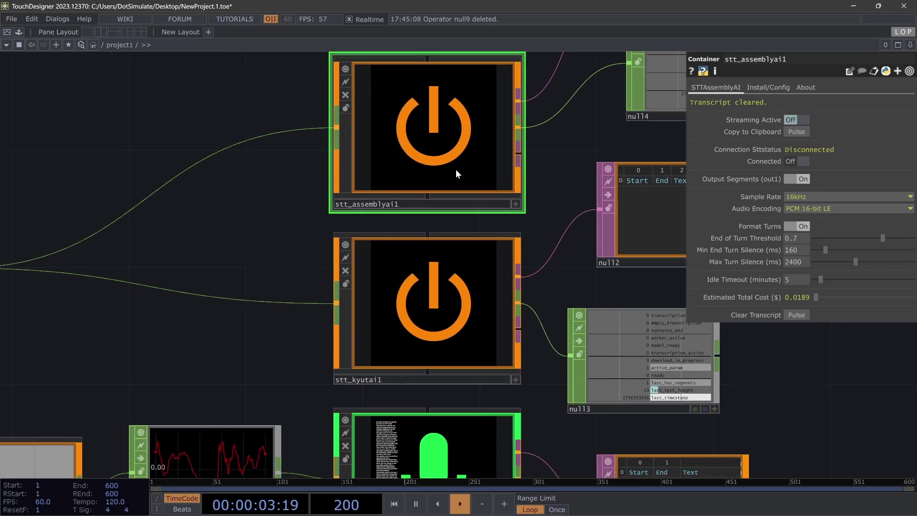
Clear the stt_whisper1 transcript and test its live push-to-talk transcription driven by vad_silero1
left_click(428, 344)
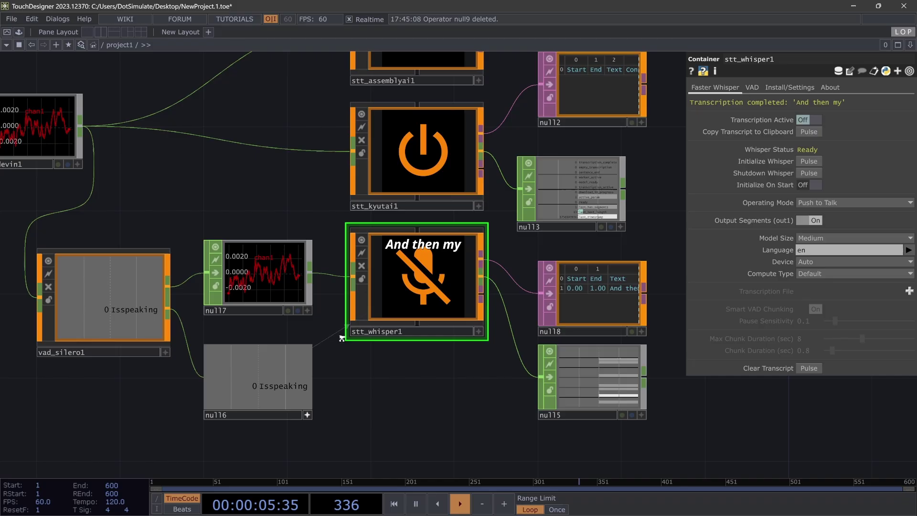
scroll(335, 338, "up", 3)
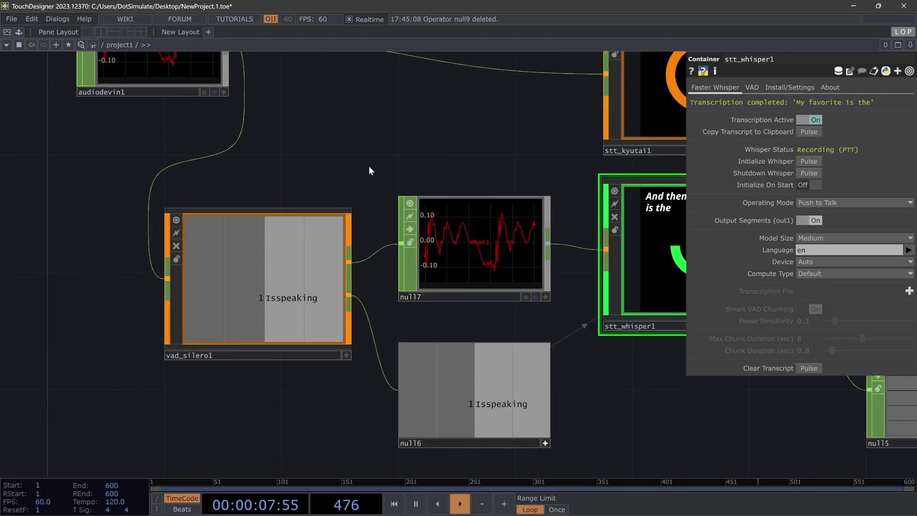
scroll(221, 228, "down", 2)
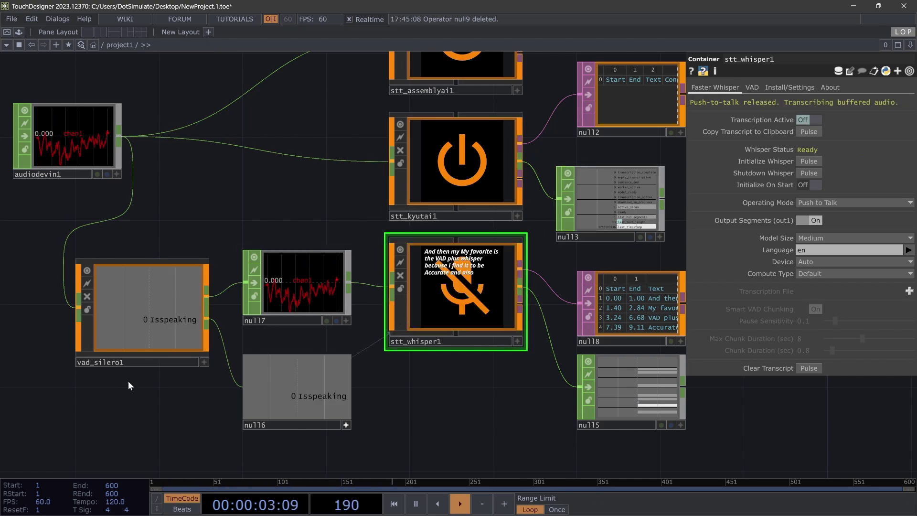
left_click_drag(328, 132, 302, 205)
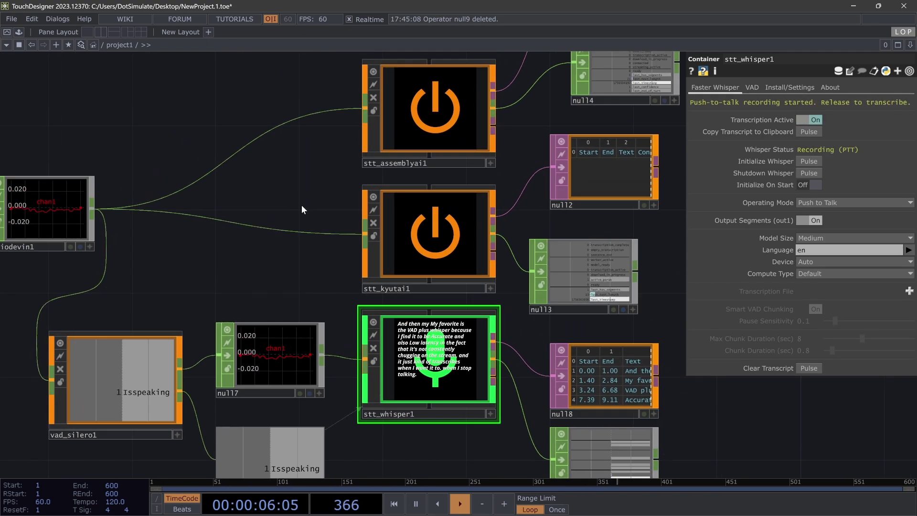
Compare stt_assemblyai1, stt_kyutai1 and stt_whisper1 by selecting each, and examine the segment tables and status outputs
scroll(314, 217, "down", 3)
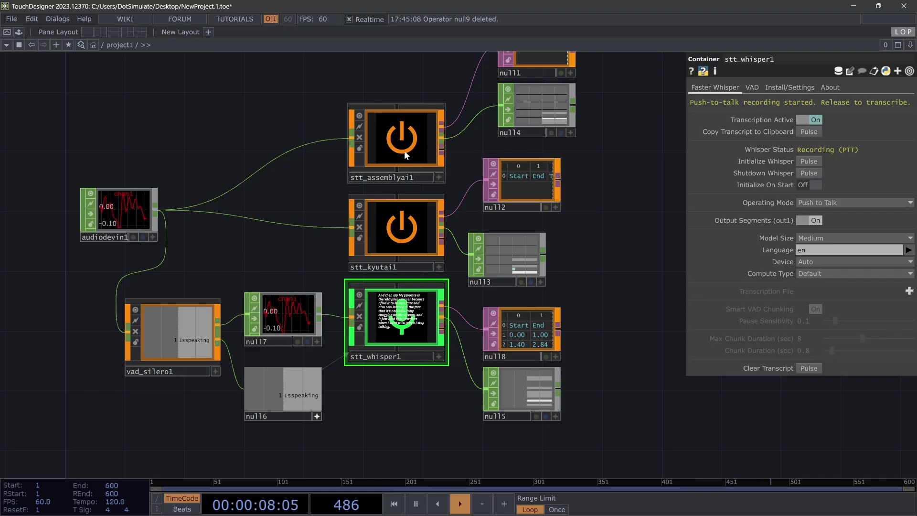
left_click(404, 150)
left_click(427, 230)
left_click(382, 330)
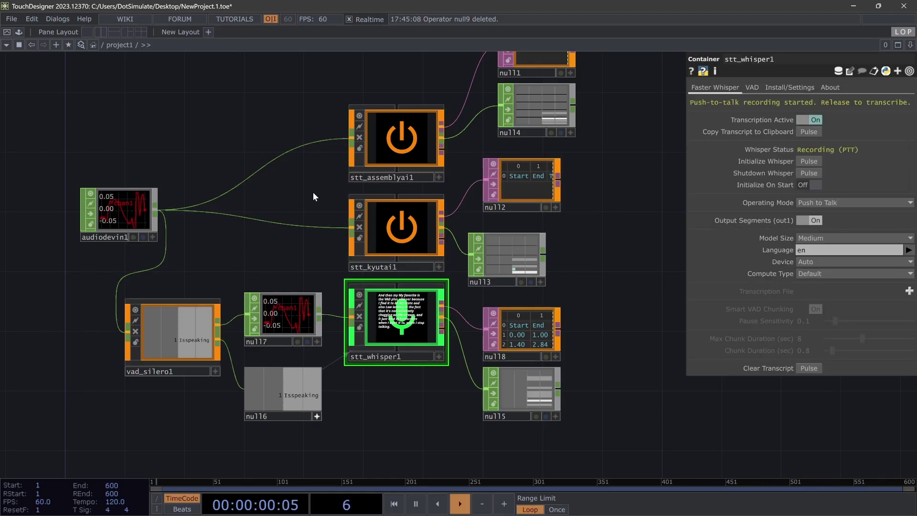
left_click_drag(503, 348, 492, 428)
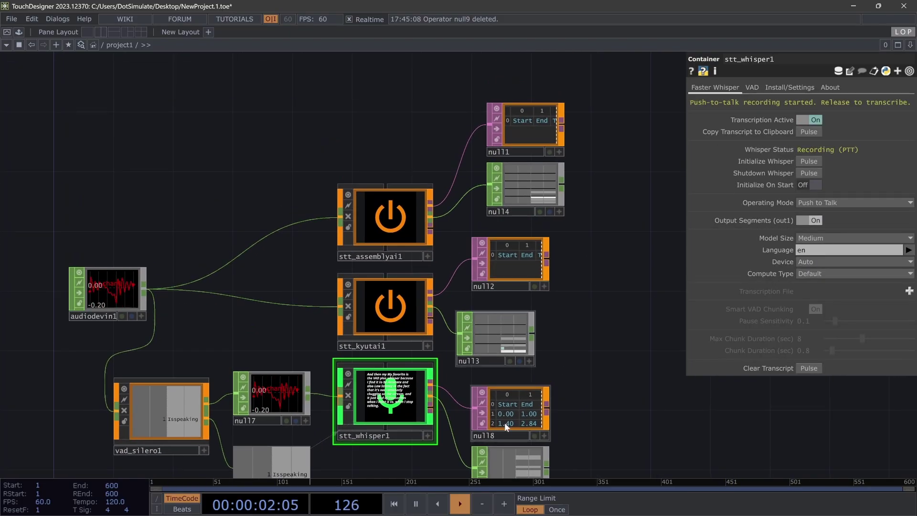
scroll(505, 422, "up", 4)
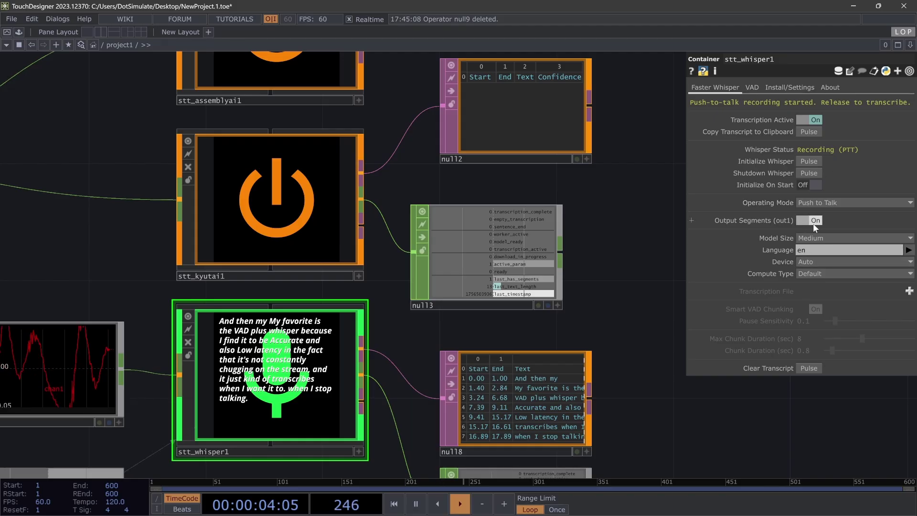
Turn off Output Segments on stt_whisper1 to output the full transcript, and check the text in null8
left_click(812, 221)
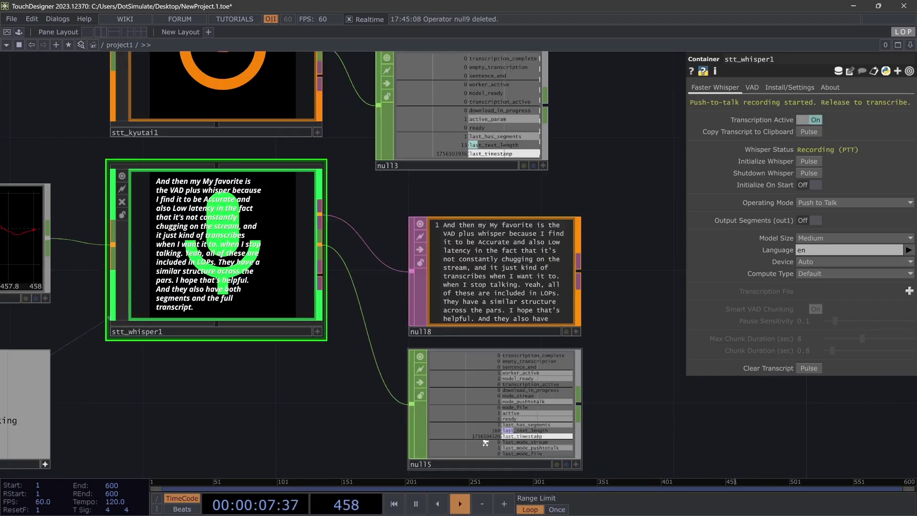
scroll(482, 443, "up", 5)
scroll(429, 357, "down", 8)
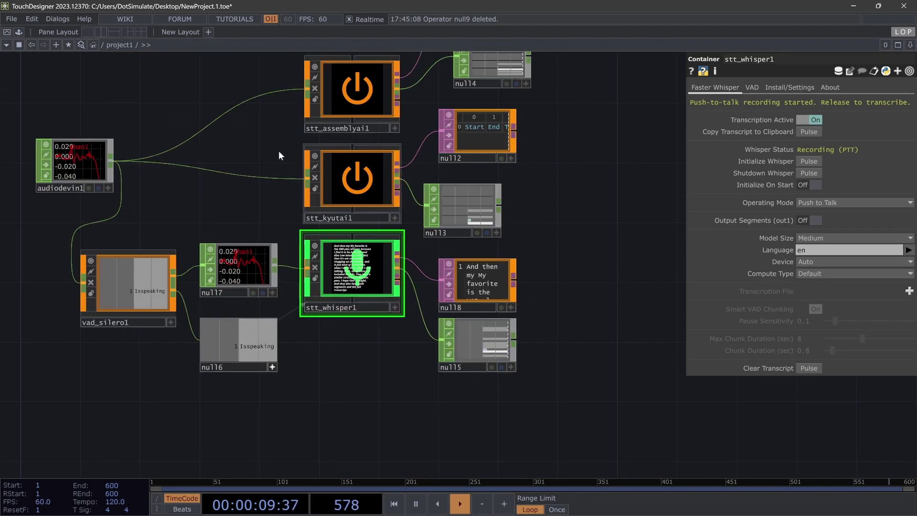
scroll(341, 236, "up", 1)
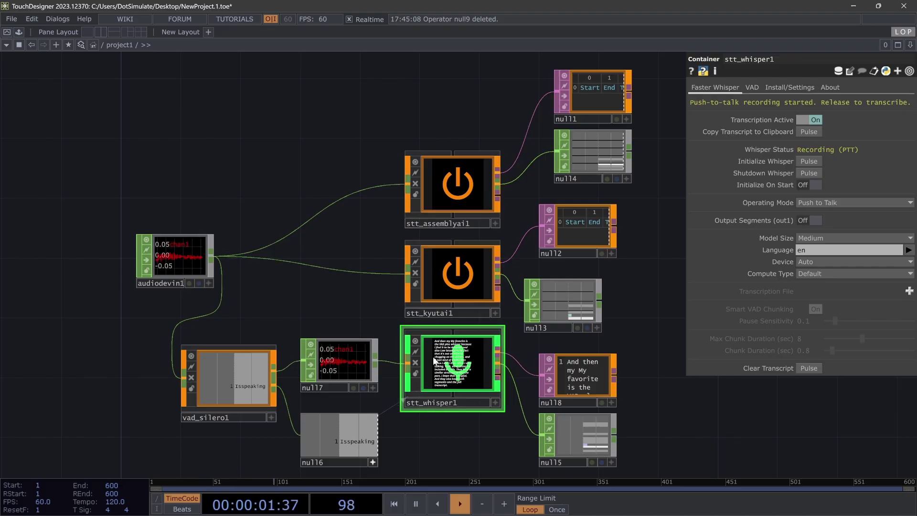
left_click(430, 379)
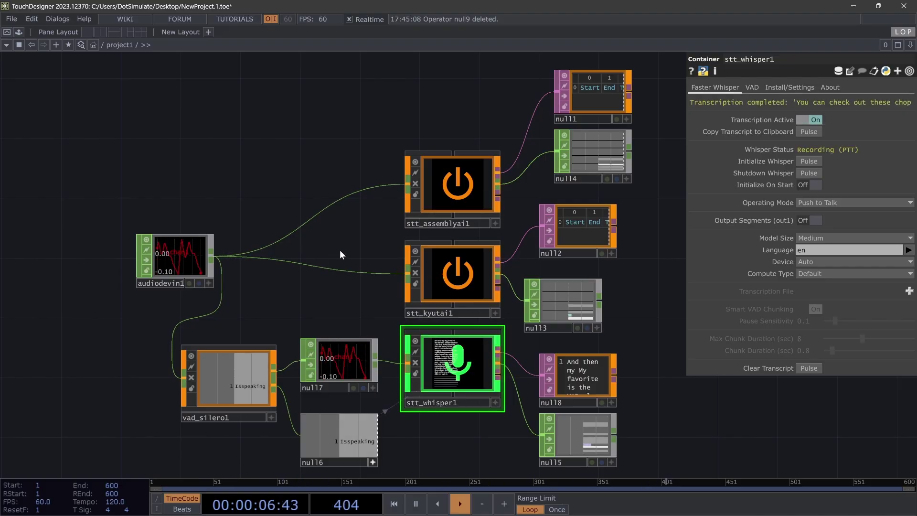
Clear the transcript of stt_whisper1 and run another VAD-driven live transcription while viewing the whole speech-to-text network
left_click_drag(183, 267, 168, 223)
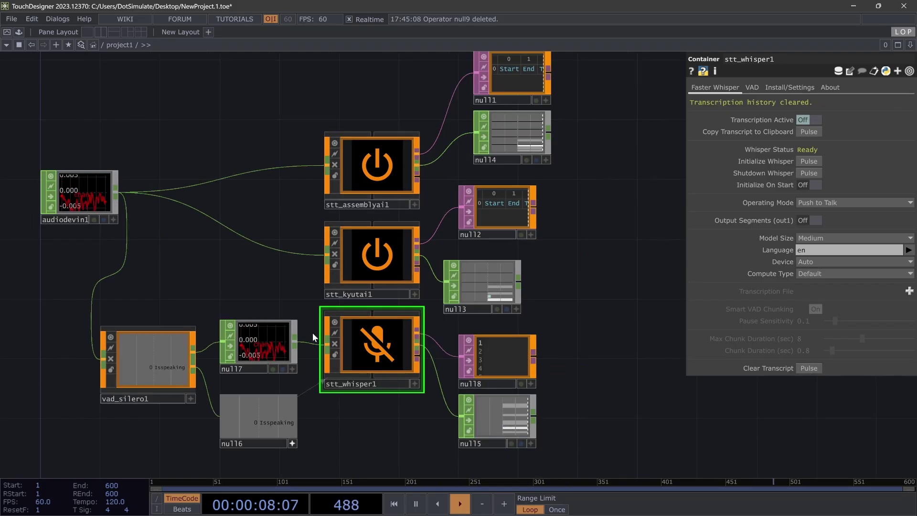
key("space")
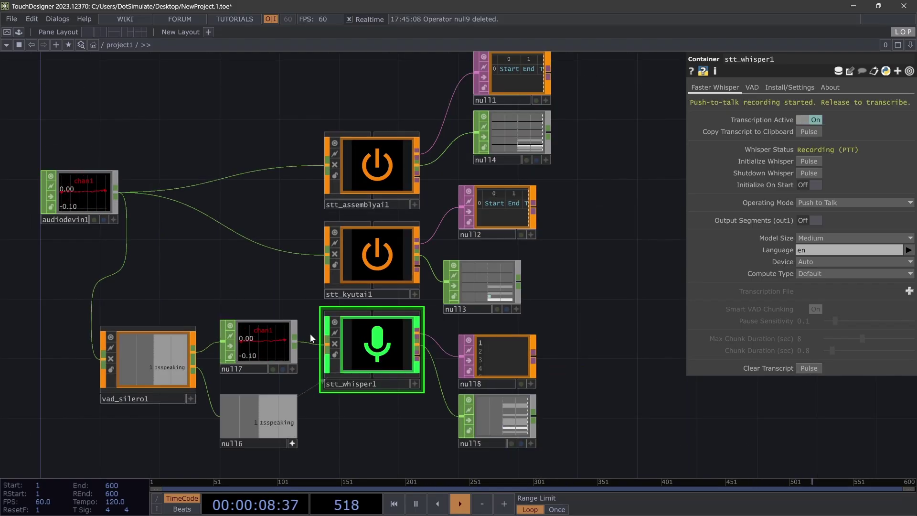
scroll(359, 373, "up", 5)
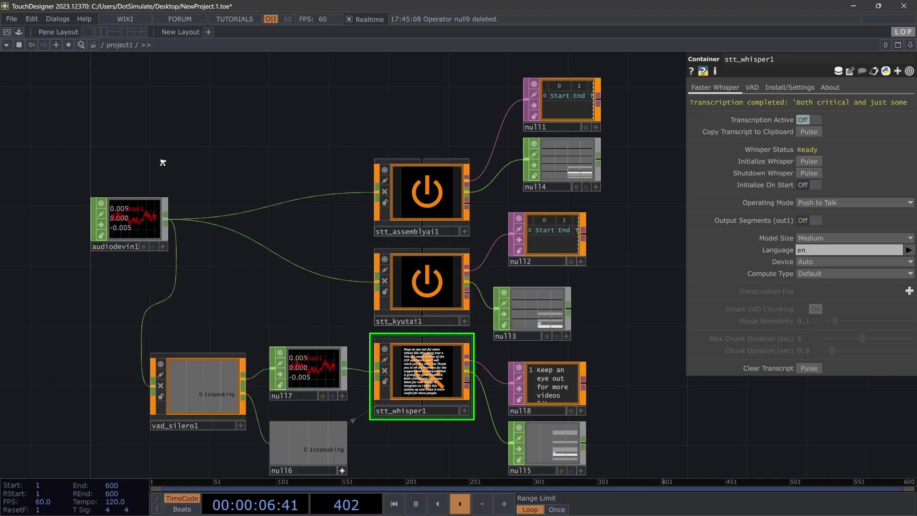
scroll(277, 263, "down", 5)
left_click_drag(287, 248, 325, 312)
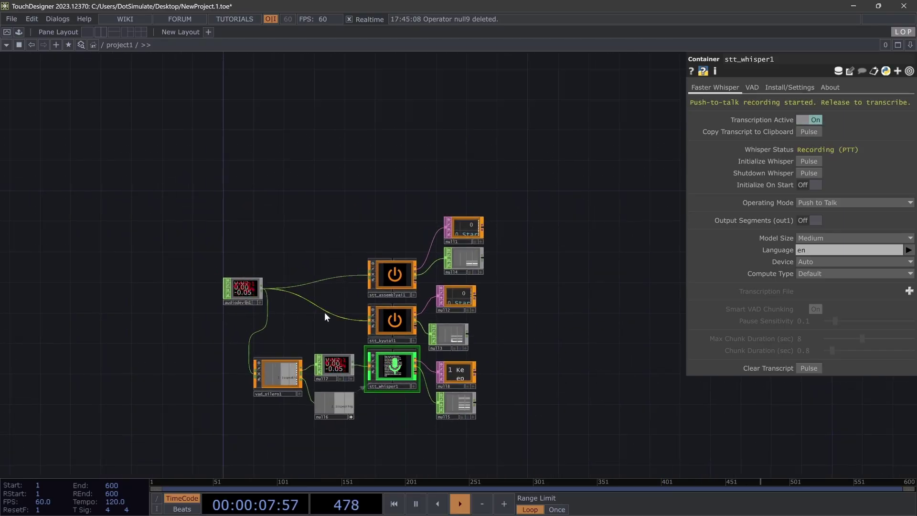